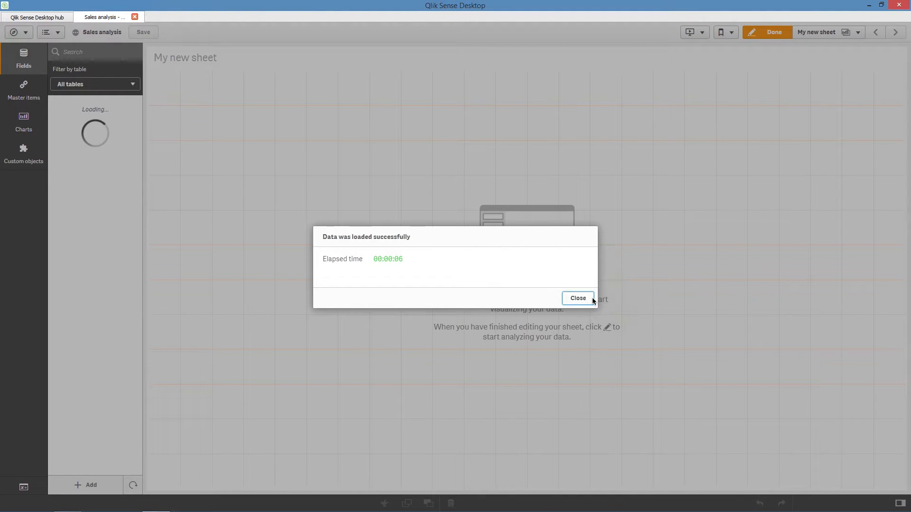
Start adding data to the Sales analysis app from My computer and browse to the inner Tutorials source folder in the user's Documents.
{"action": "left_click", "coordinate": [578, 299]}
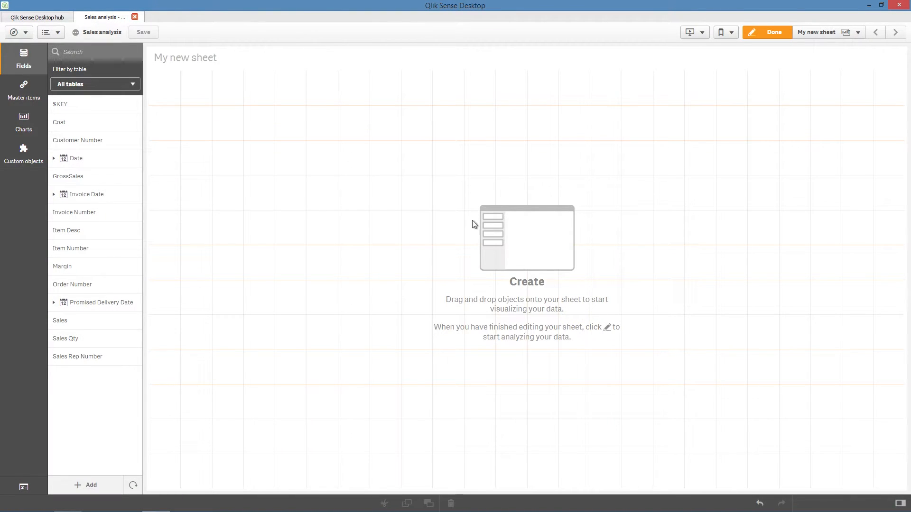
{"action": "left_click", "coordinate": [47, 33]}
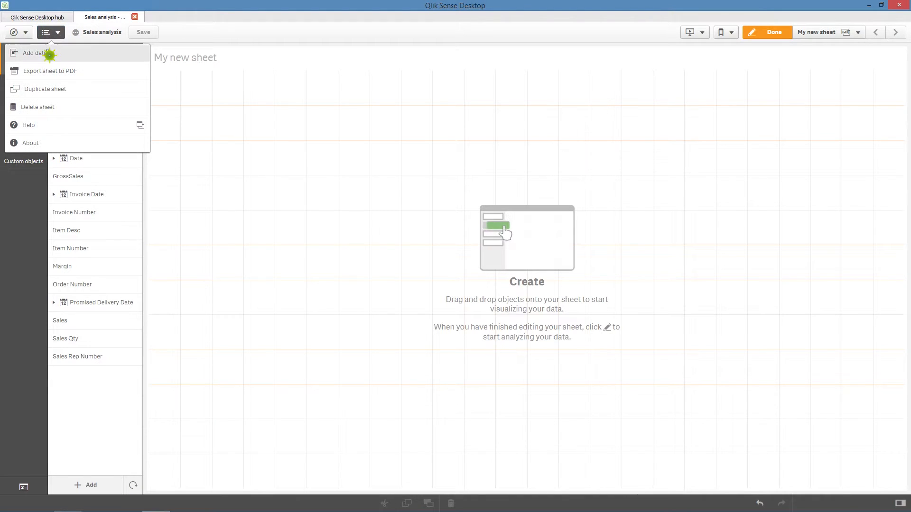
{"action": "left_click", "coordinate": [47, 53]}
{"action": "left_click", "coordinate": [62, 123]}
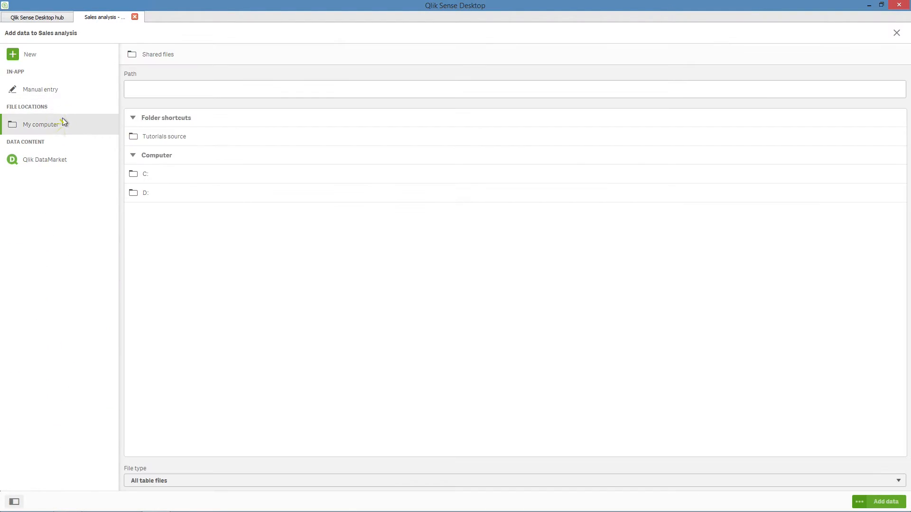
{"action": "left_click", "coordinate": [149, 177]}
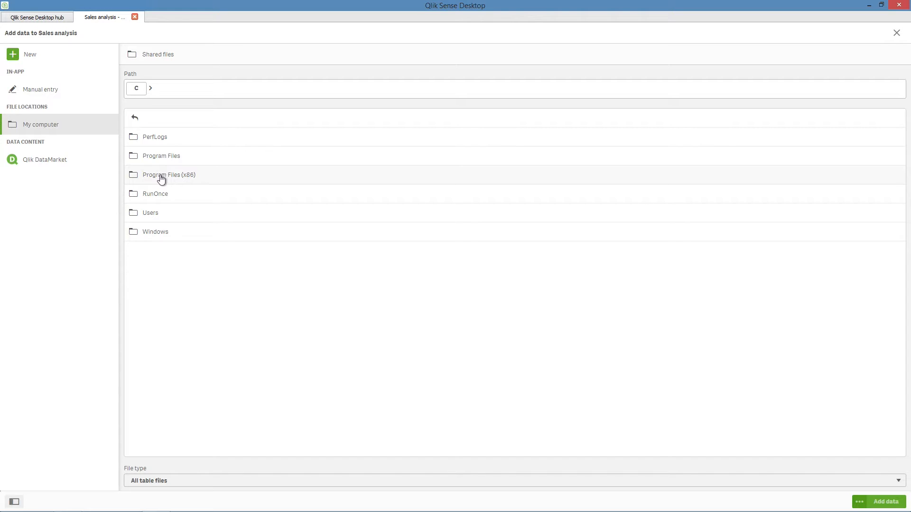
{"action": "left_click", "coordinate": [158, 213]}
{"action": "left_click", "coordinate": [149, 161]}
{"action": "left_click", "coordinate": [151, 177]}
{"action": "left_click", "coordinate": [157, 161]}
{"action": "left_click", "coordinate": [161, 141]}
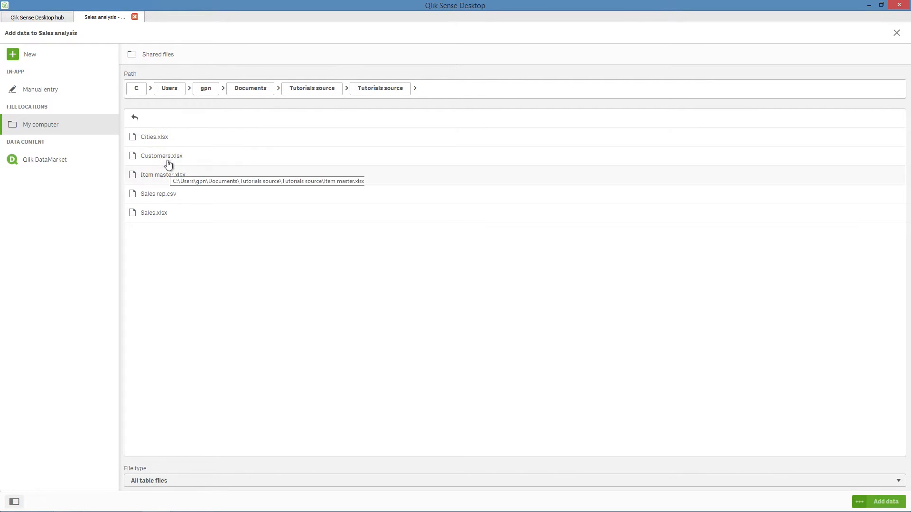
Add the Customer table from Customers.xlsx and apply its recommended Customer Number association with the Sales table.
{"action": "left_click", "coordinate": [168, 156]}
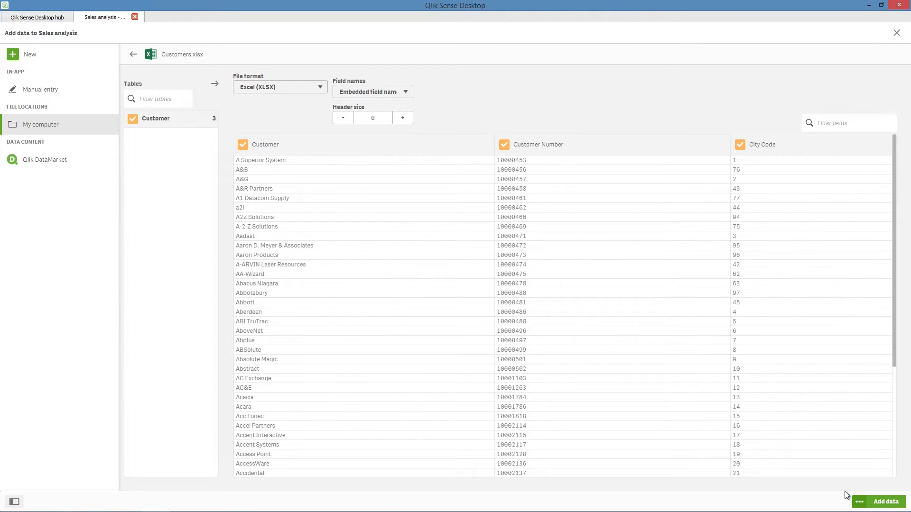
{"action": "left_click", "coordinate": [885, 503]}
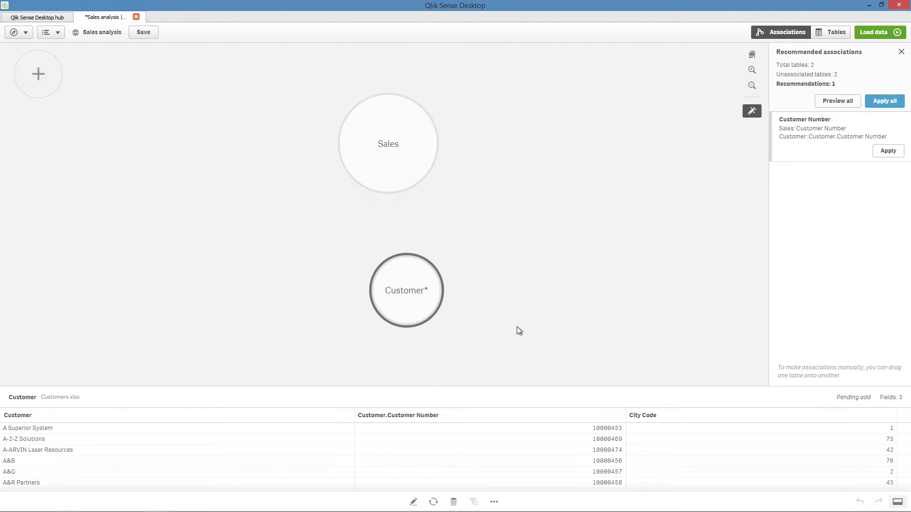
{"action": "left_click", "coordinate": [816, 134]}
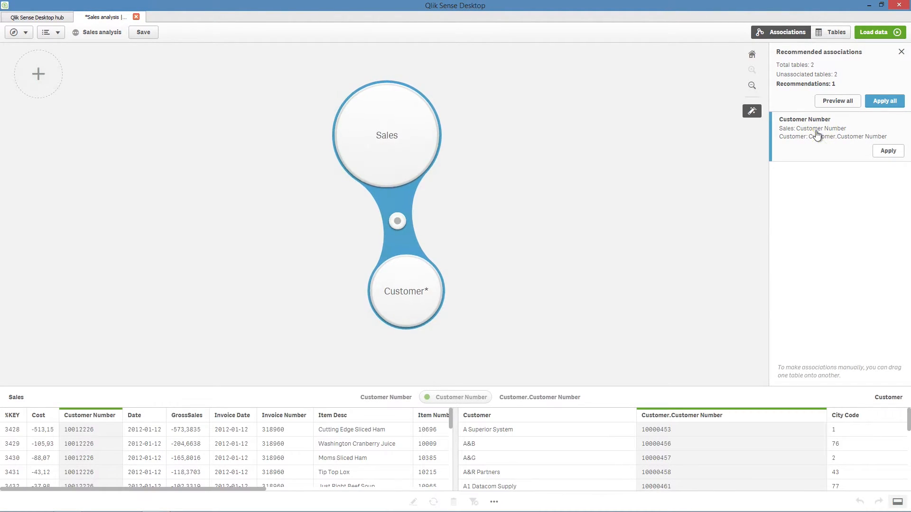
{"action": "left_click", "coordinate": [888, 151]}
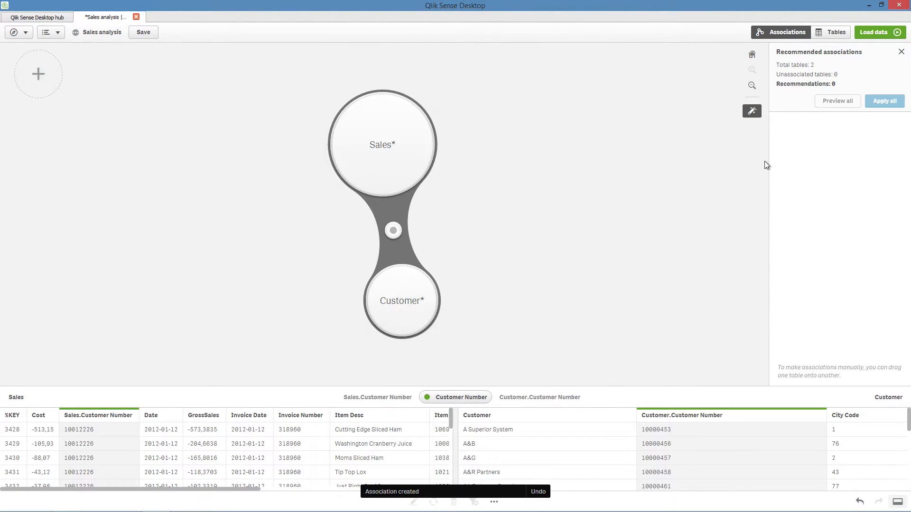
Add the Cities table from Cities.xlsx in the Tutorials source folder with all its fields.
{"action": "left_click", "coordinate": [52, 91]}
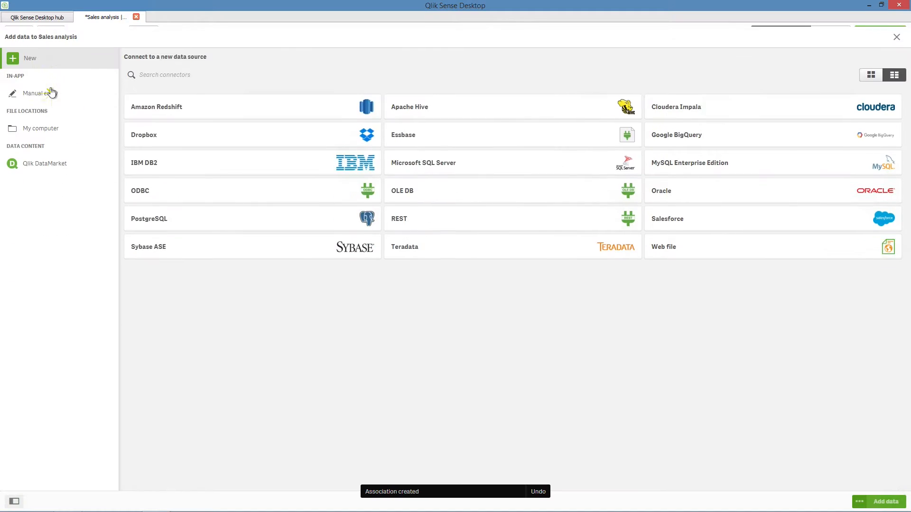
{"action": "left_click", "coordinate": [35, 128]}
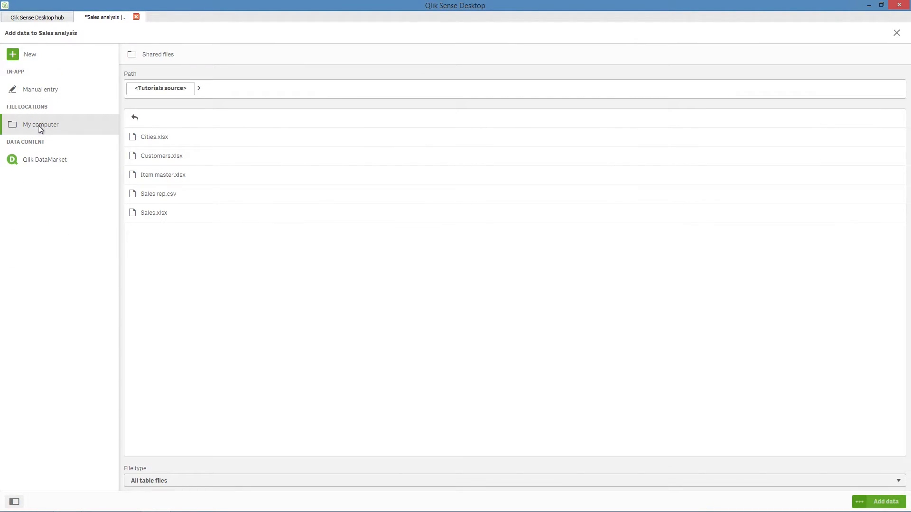
{"action": "left_click", "coordinate": [146, 137]}
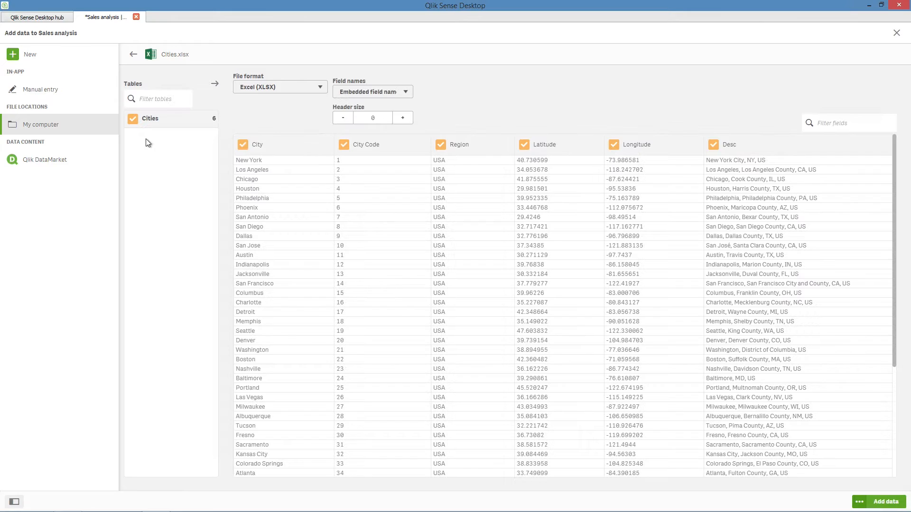
{"action": "left_click", "coordinate": [883, 502]}
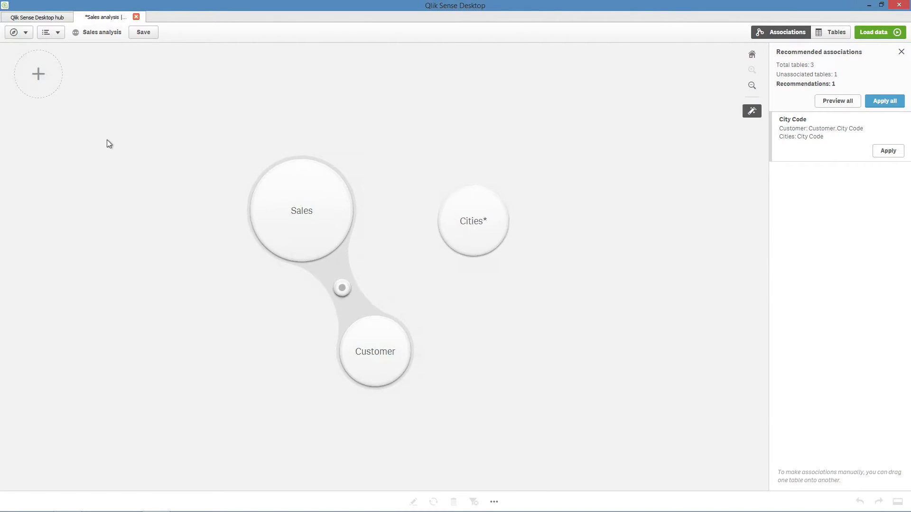
Add the Sales rep.csv file from the Tutorials source folder, using embedded field names.
{"action": "left_click", "coordinate": [48, 94]}
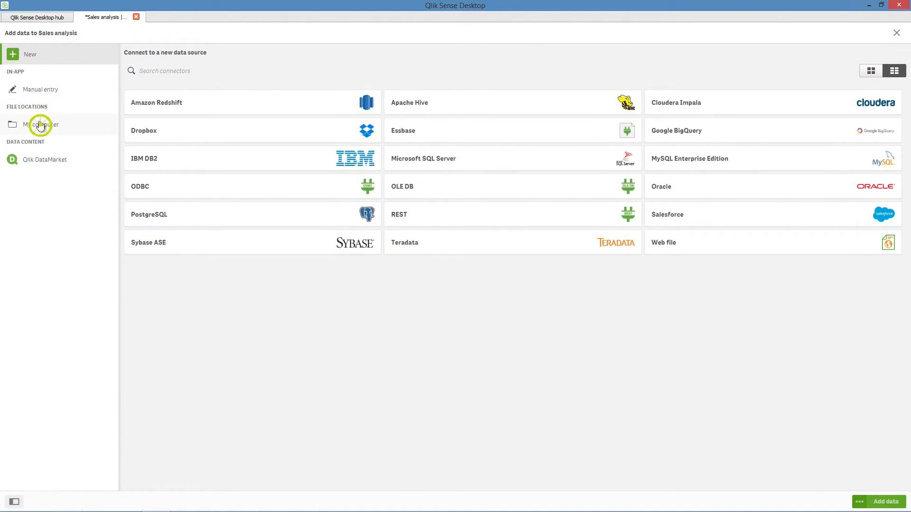
{"action": "left_click", "coordinate": [40, 125]}
{"action": "left_click", "coordinate": [155, 192]}
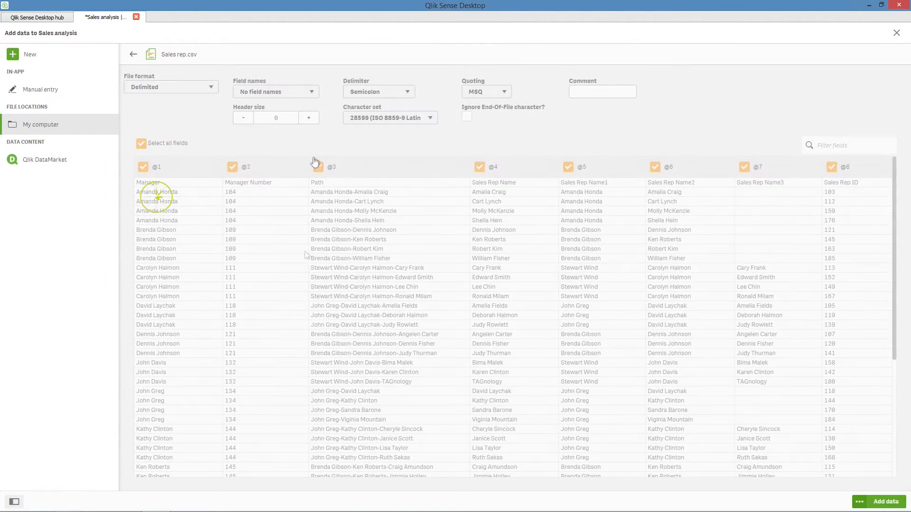
{"action": "left_click", "coordinate": [296, 93]}
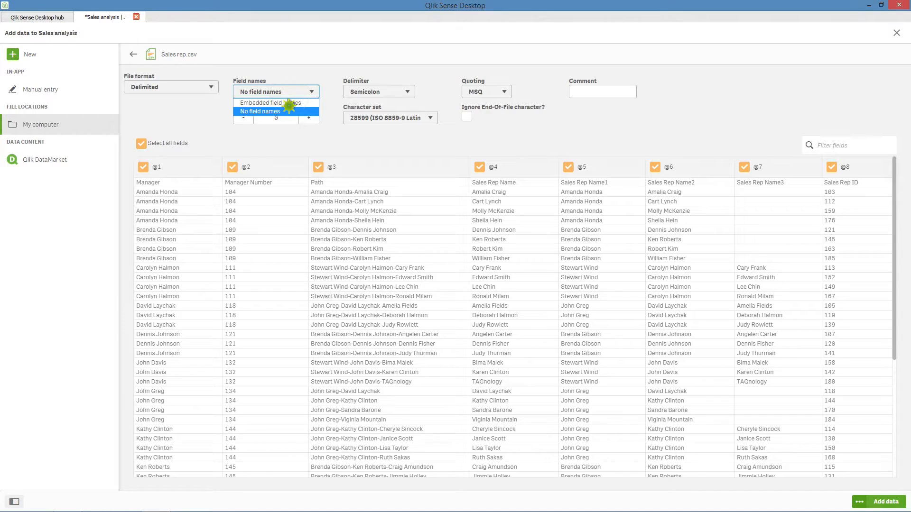
{"action": "left_click", "coordinate": [297, 106]}
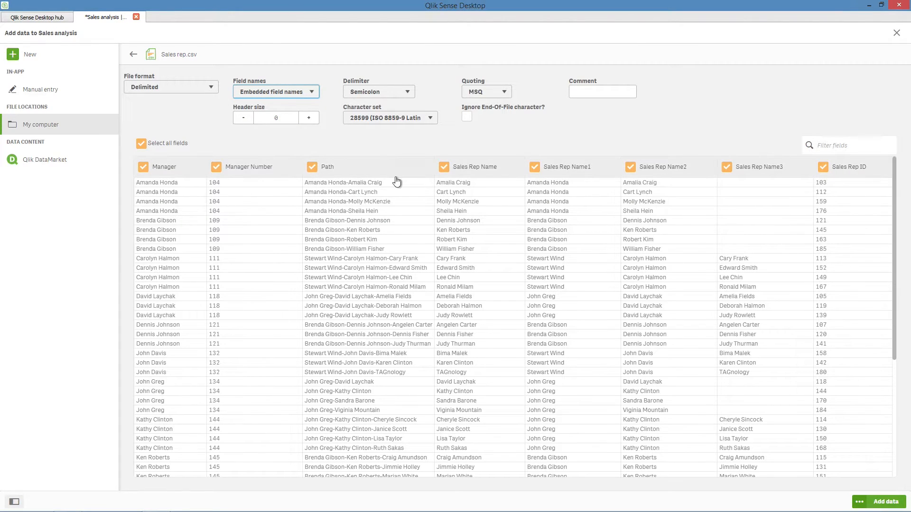
{"action": "left_click", "coordinate": [877, 506]}
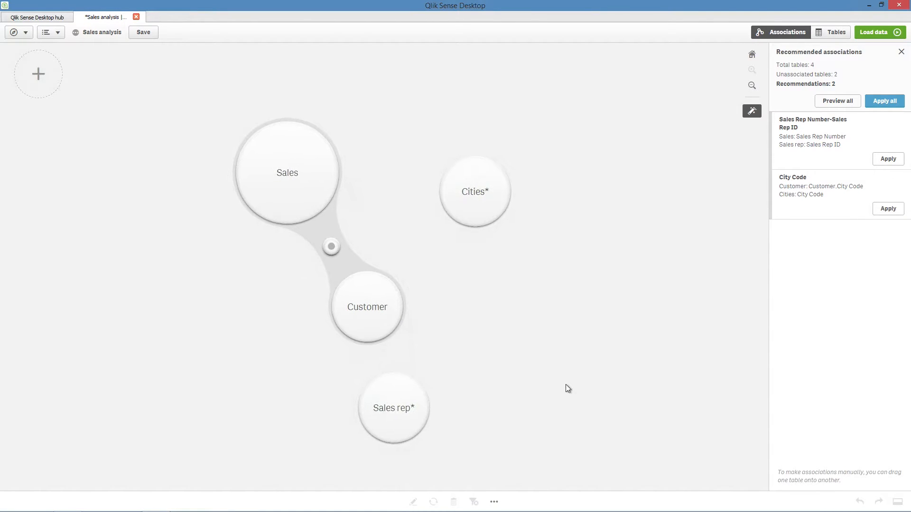
Add the Item master table from Item master.xlsx in the Tutorials source folder.
{"action": "left_click", "coordinate": [38, 74]}
{"action": "left_click", "coordinate": [48, 125]}
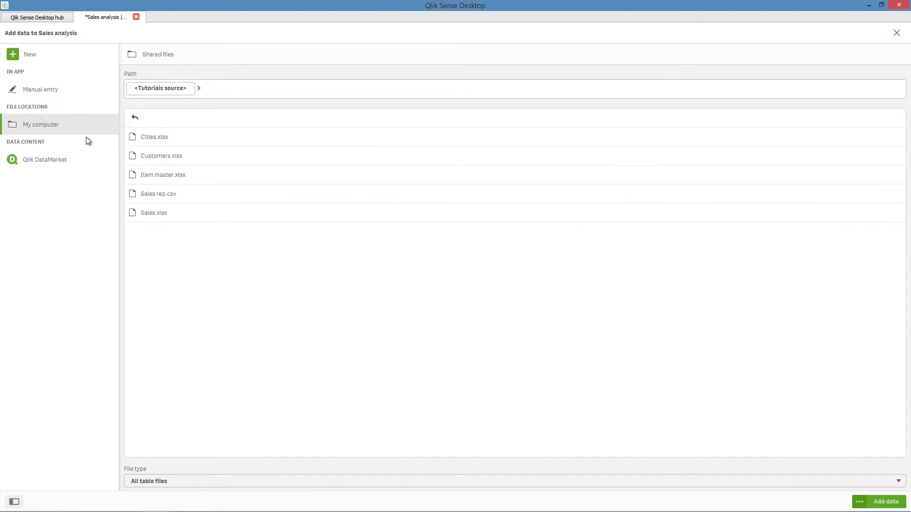
{"action": "left_click", "coordinate": [146, 175]}
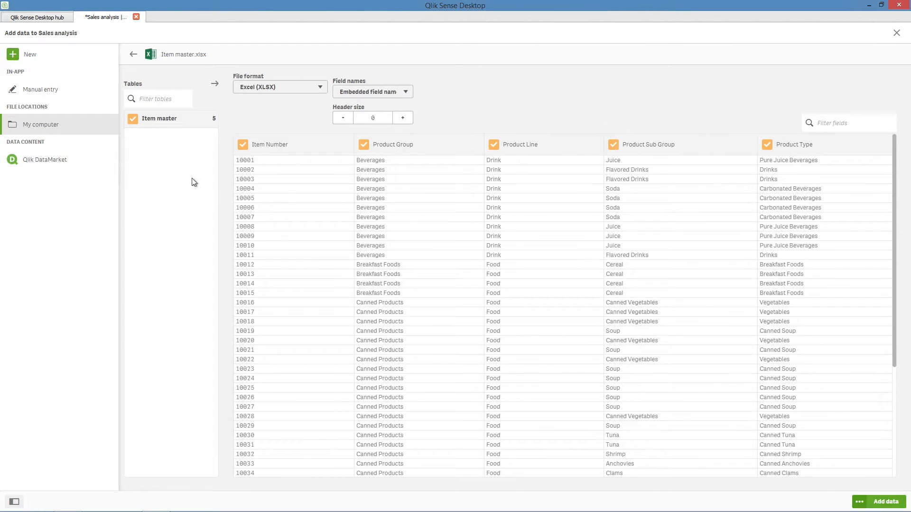
{"action": "left_click", "coordinate": [885, 502]}
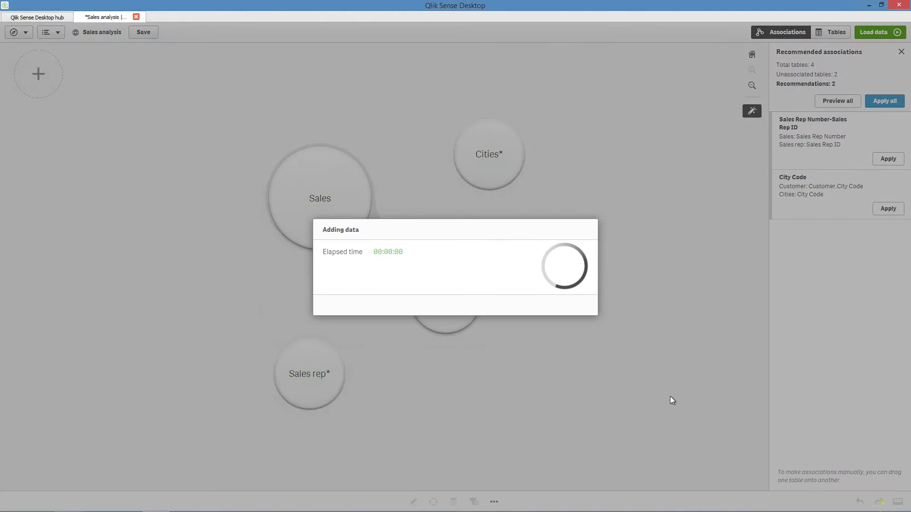
Preview the Sales Rep, Item Number and City Code recommended associations, apply them all and load the data.
{"action": "left_click", "coordinate": [821, 146]}
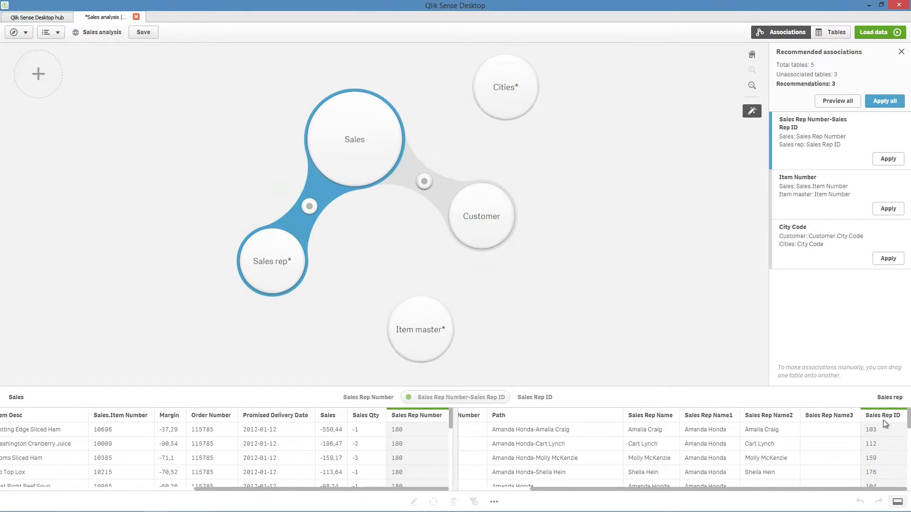
{"action": "left_click", "coordinate": [834, 211]}
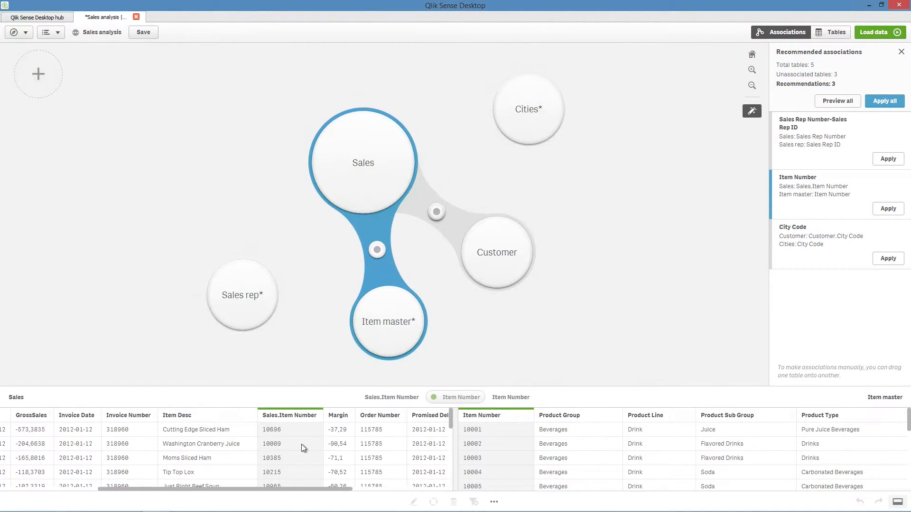
{"action": "left_click", "coordinate": [793, 244]}
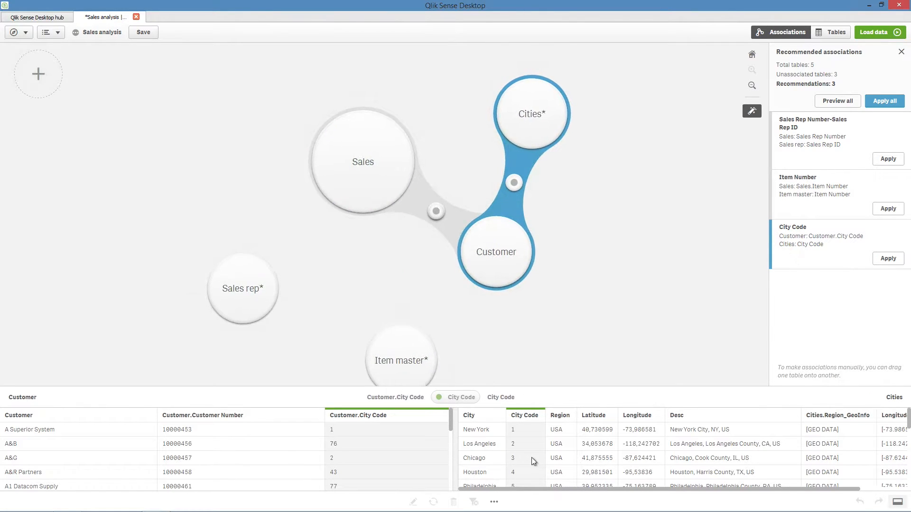
{"action": "left_click", "coordinate": [886, 102]}
{"action": "left_click", "coordinate": [881, 31]}
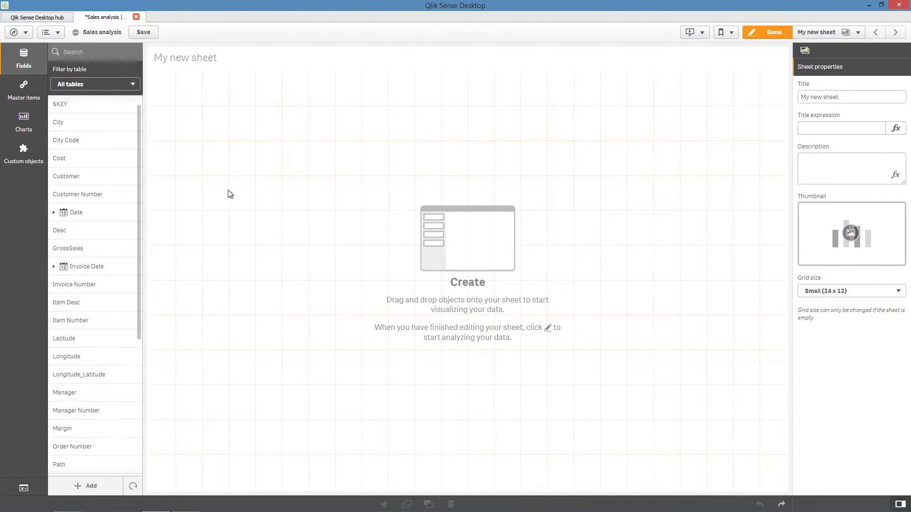
Create a filter pane with the Date fields Year, Quarter, Month and Week, and shrink it into the sheet's upper-left corner.
{"action": "left_click", "coordinate": [24, 123]}
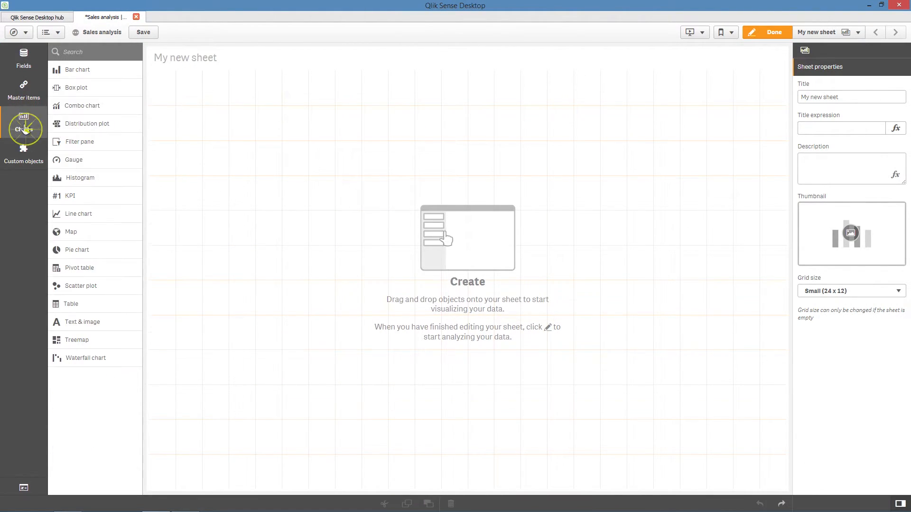
{"action": "left_click_drag", "start_coordinate": [71, 143], "coordinate": [206, 144]}
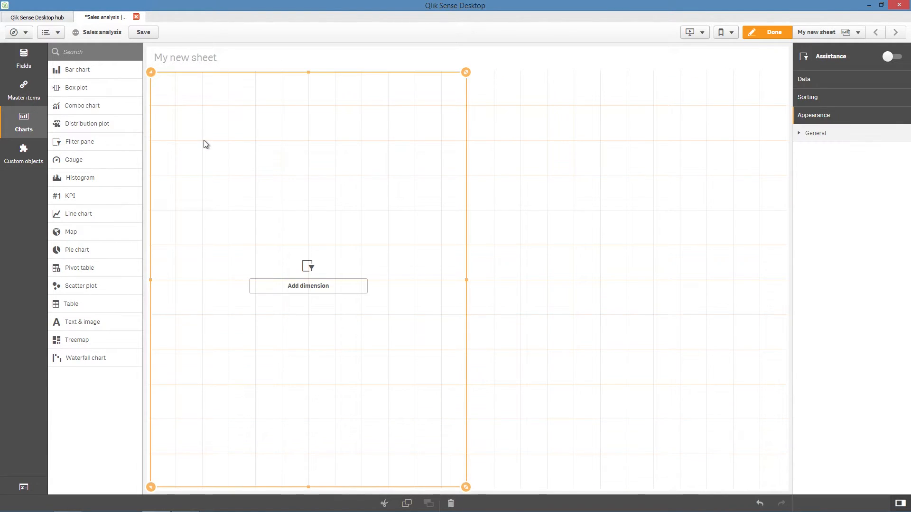
{"action": "left_click", "coordinate": [21, 60]}
{"action": "left_click", "coordinate": [53, 213]}
{"action": "left_click_drag", "start_coordinate": [68, 228], "coordinate": [269, 224]}
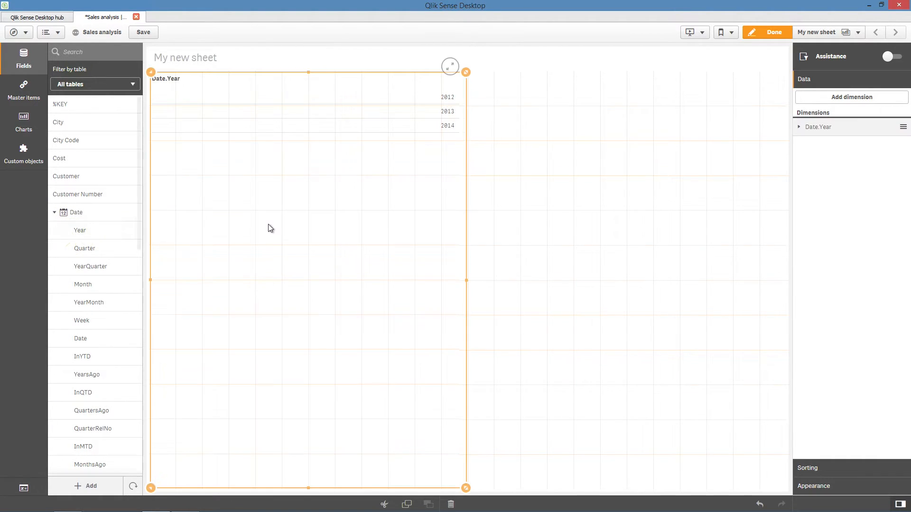
{"action": "left_click_drag", "start_coordinate": [95, 250], "coordinate": [323, 229]}
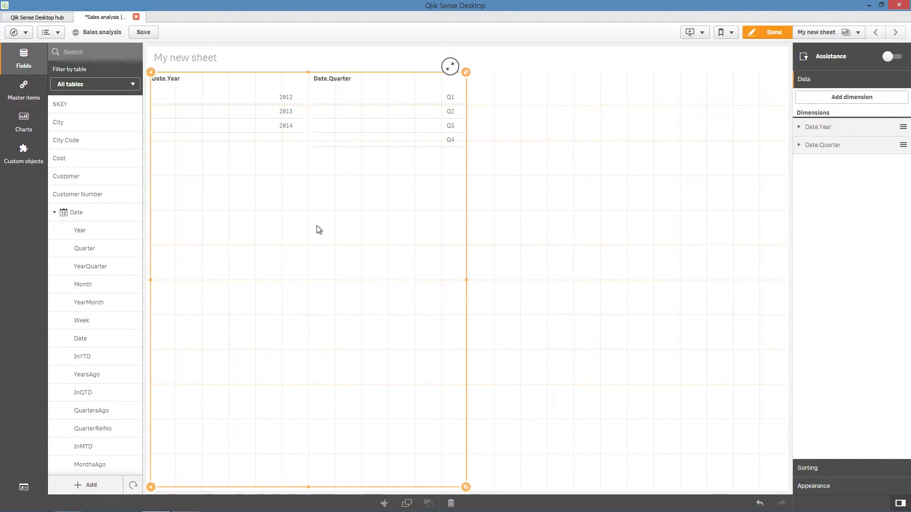
{"action": "left_click_drag", "start_coordinate": [100, 285], "coordinate": [337, 260]}
{"action": "left_click_drag", "start_coordinate": [133, 316], "coordinate": [299, 306]}
{"action": "left_click_drag", "start_coordinate": [466, 487], "coordinate": [229, 165]}
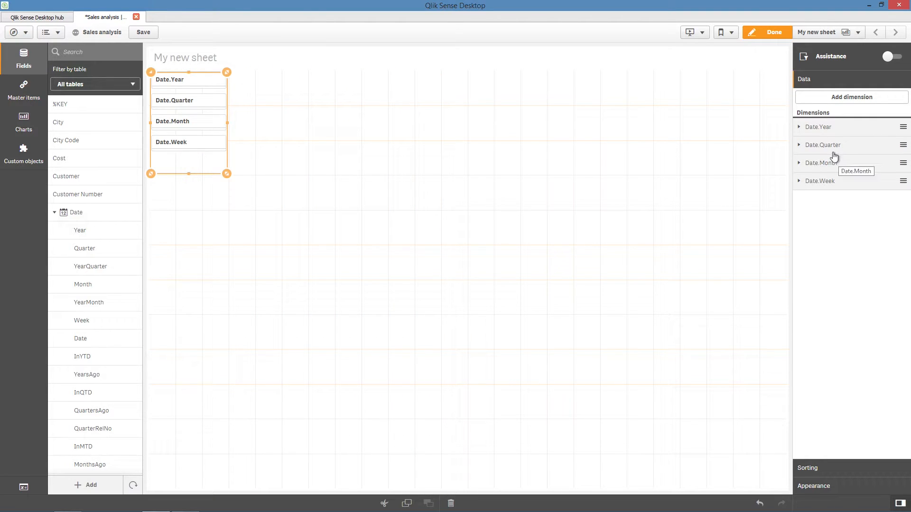
Retitle the filter pane's four date dimensions as Year, Quarter, Month and Week.
{"action": "left_click", "coordinate": [815, 127]}
{"action": "left_click", "coordinate": [817, 190]}
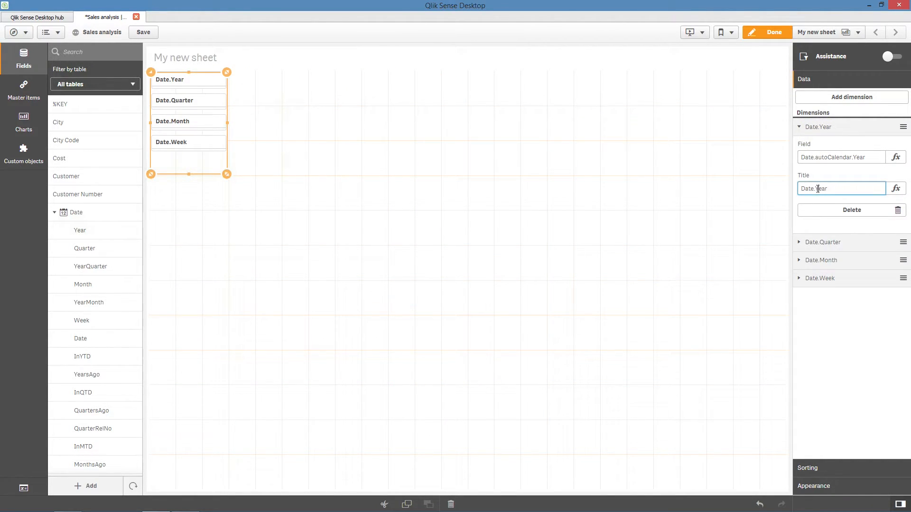
{"action": "left_click", "coordinate": [817, 243]}
{"action": "left_click_drag", "start_coordinate": [816, 304], "coordinate": [768, 305]}
{"action": "key", "text": "BackSpace"}
{"action": "left_click", "coordinate": [809, 358]}
{"action": "left_click_drag", "start_coordinate": [817, 419], "coordinate": [773, 418]}
{"action": "scroll", "coordinate": [808, 422], "scroll_direction": "down", "scroll_amount": 1}
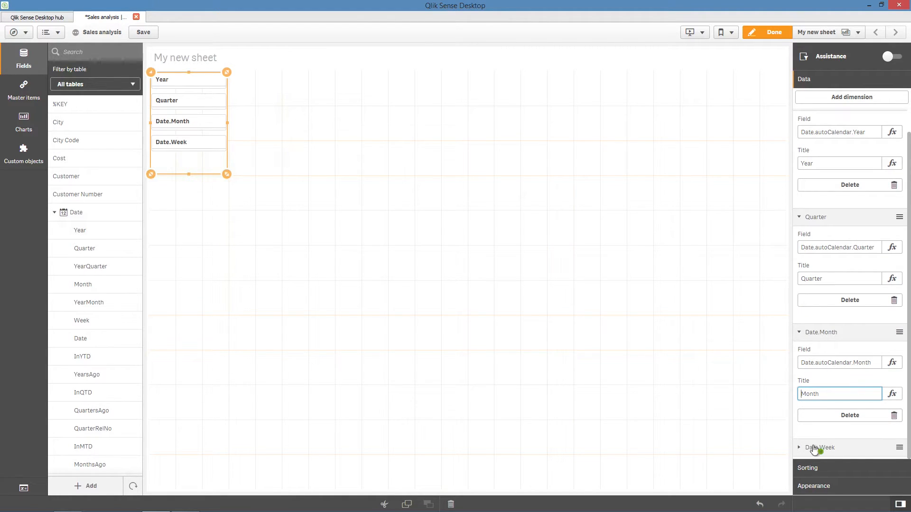
{"action": "left_click", "coordinate": [814, 450]}
{"action": "left_click_drag", "start_coordinate": [816, 411], "coordinate": [799, 411]}
{"action": "key", "text": "BackSpace"}
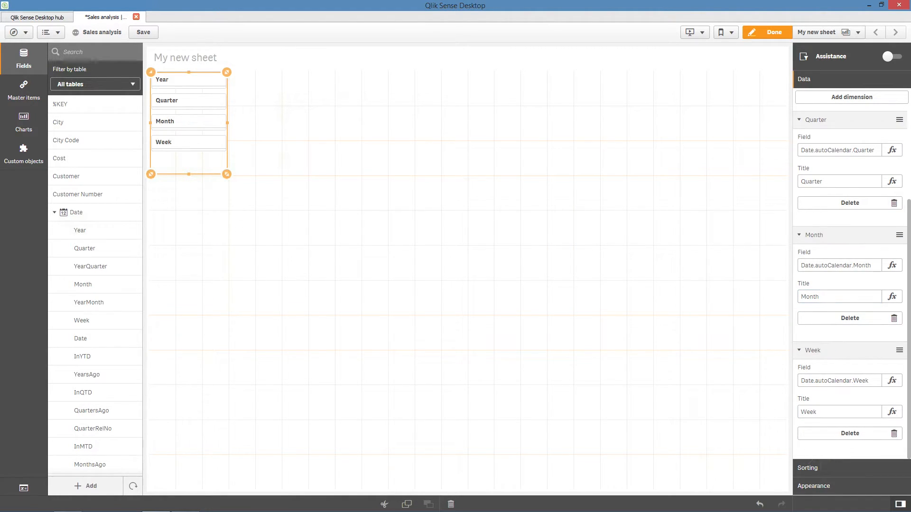
Place the Region field on the sheet as a separate filter pane below the date filter pane.
{"action": "scroll", "coordinate": [86, 348], "scroll_direction": "down", "scroll_amount": 3}
{"action": "scroll", "coordinate": [85, 349], "scroll_direction": "down", "scroll_amount": 5}
{"action": "left_click_drag", "start_coordinate": [87, 349], "coordinate": [146, 268]}
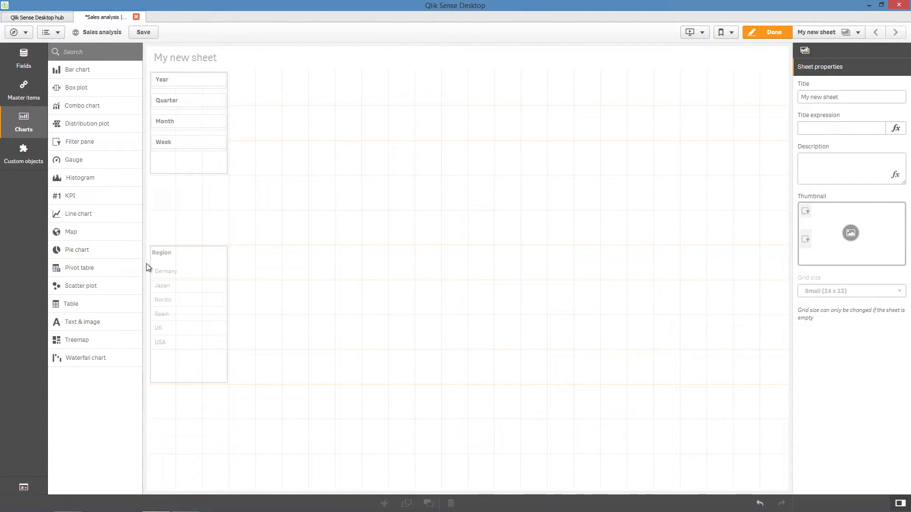
Add a pie chart beside the filter panes with Region as the dimension and Sum(Sales) as the measure.
{"action": "left_click_drag", "start_coordinate": [77, 249], "coordinate": [295, 120]}
{"action": "left_click", "coordinate": [365, 179]}
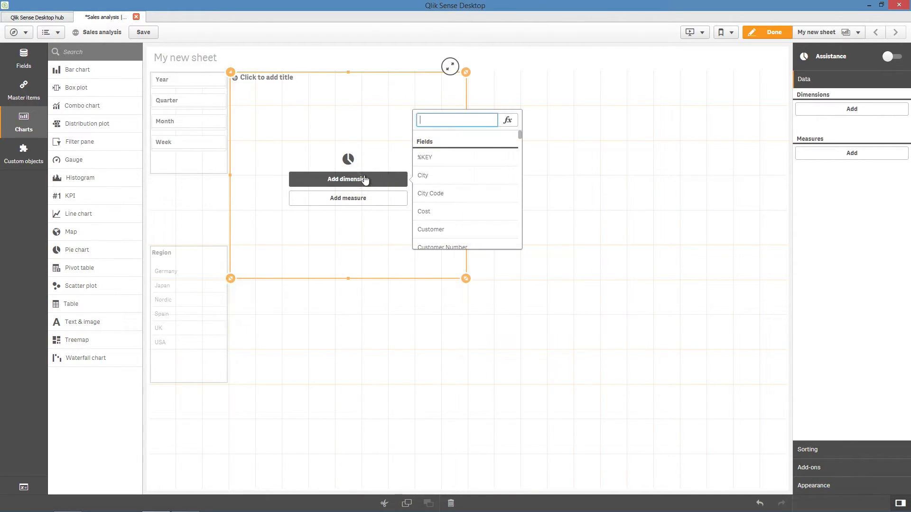
{"action": "type", "text": "Region"}
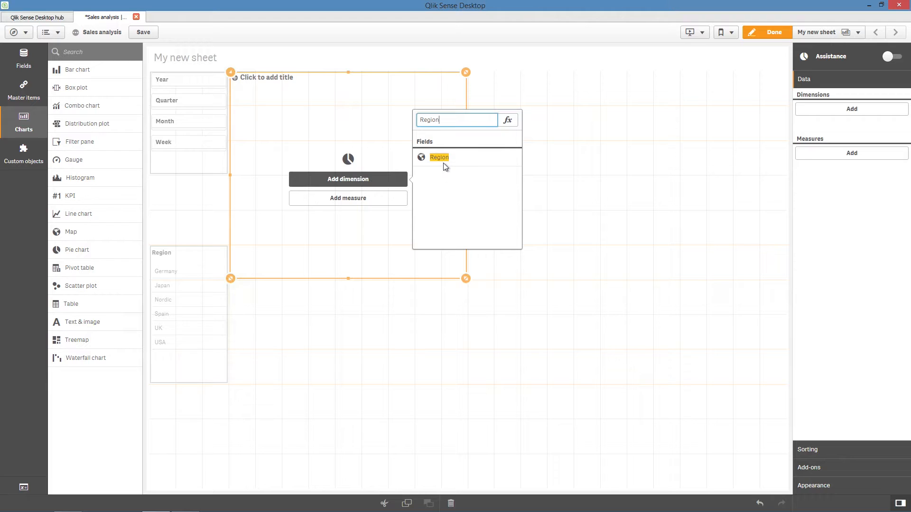
{"action": "left_click", "coordinate": [441, 158]}
{"action": "left_click", "coordinate": [380, 205]}
{"action": "type", "text": "Sales"}
{"action": "left_click", "coordinate": [431, 196]}
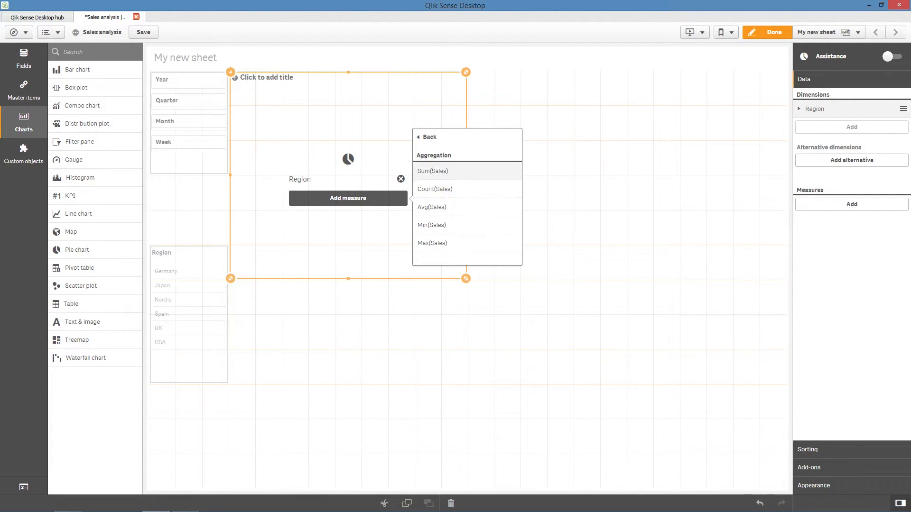
{"action": "left_click", "coordinate": [431, 171]}
Change the pie chart's presentation to Donut.
{"action": "left_click", "coordinate": [831, 485]}
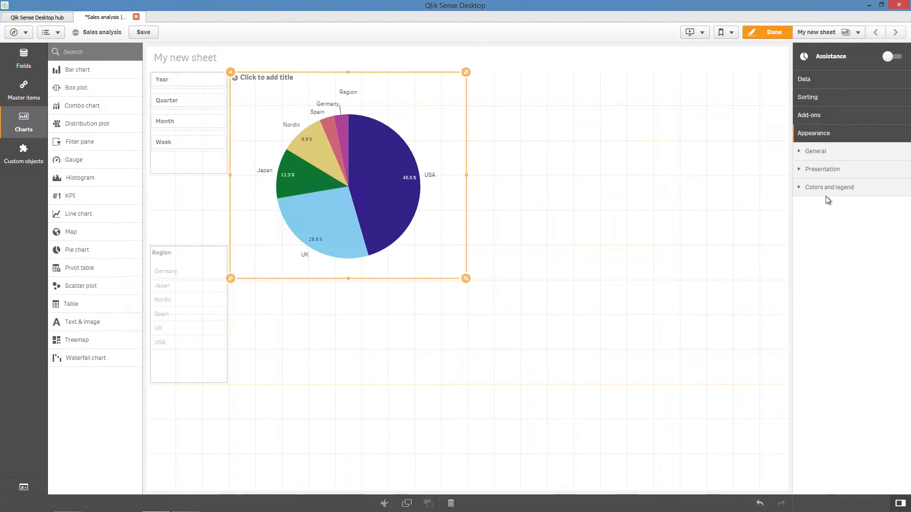
{"action": "left_click", "coordinate": [821, 171]}
{"action": "left_click", "coordinate": [881, 200]}
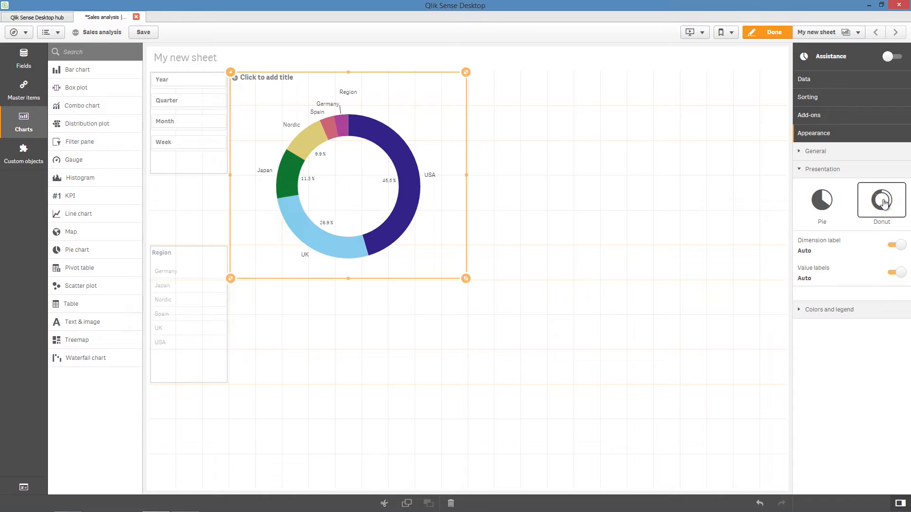
Switch the donut chart to custom colors by measure and title it Sales per Region.
{"action": "left_click", "coordinate": [860, 318]}
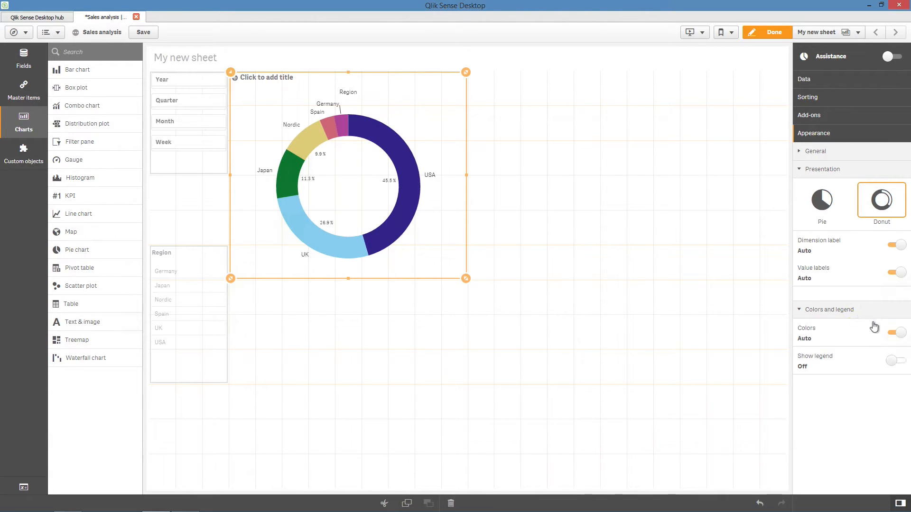
{"action": "left_click", "coordinate": [894, 335]}
{"action": "left_click", "coordinate": [868, 357]}
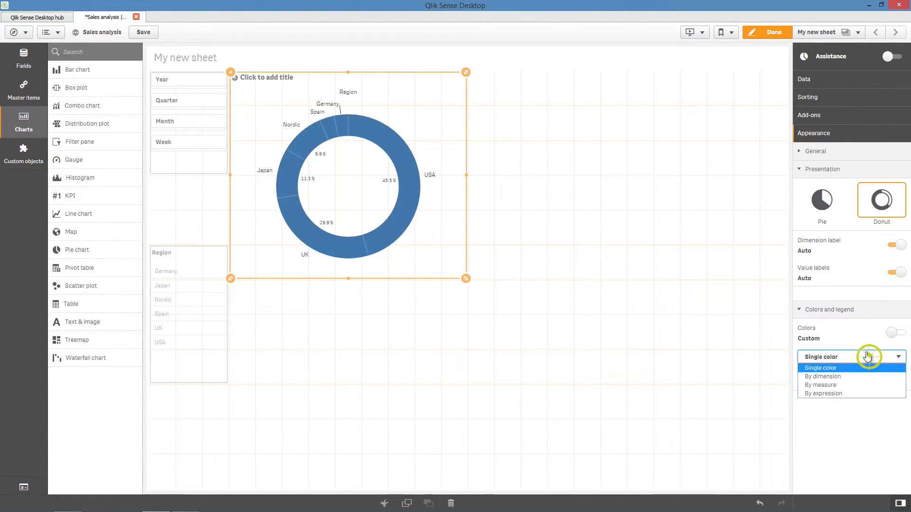
{"action": "left_click", "coordinate": [849, 385]}
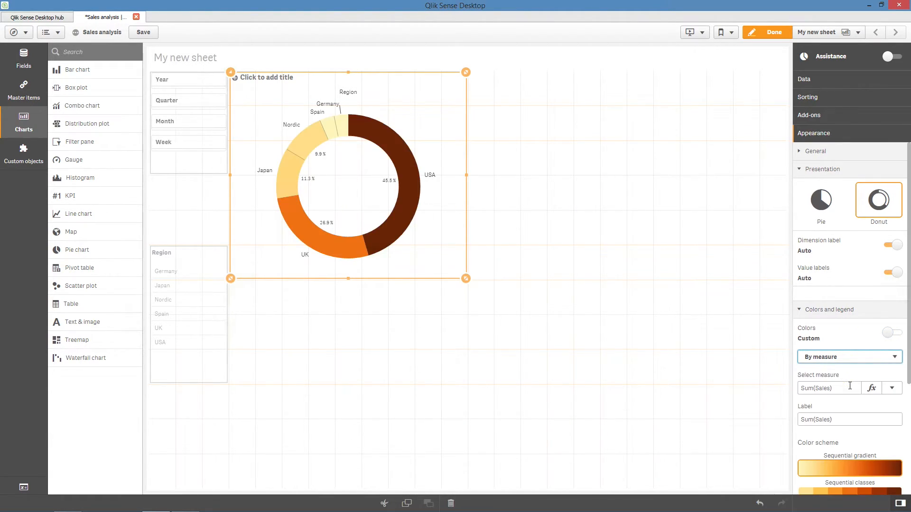
{"action": "left_click", "coordinate": [820, 151]}
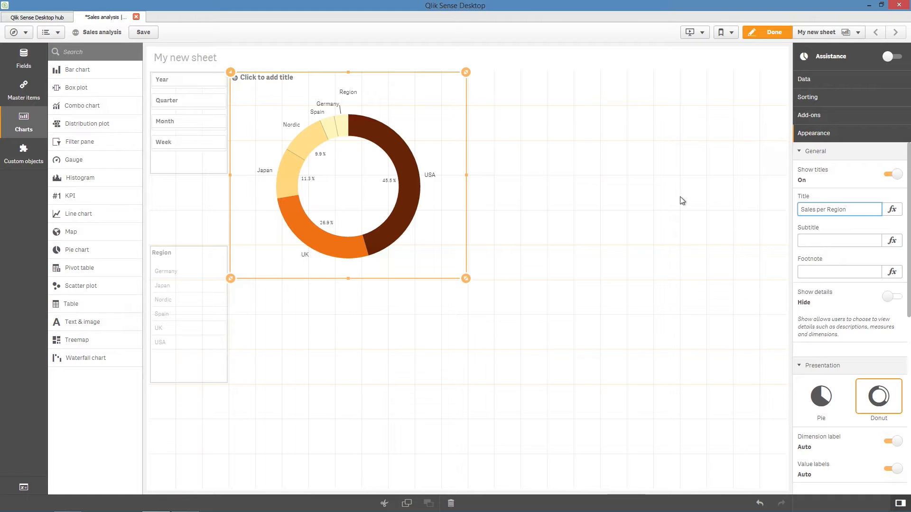
Create a master measure named Sales with the expression sum(Sales).
{"action": "left_click", "coordinate": [10, 93]}
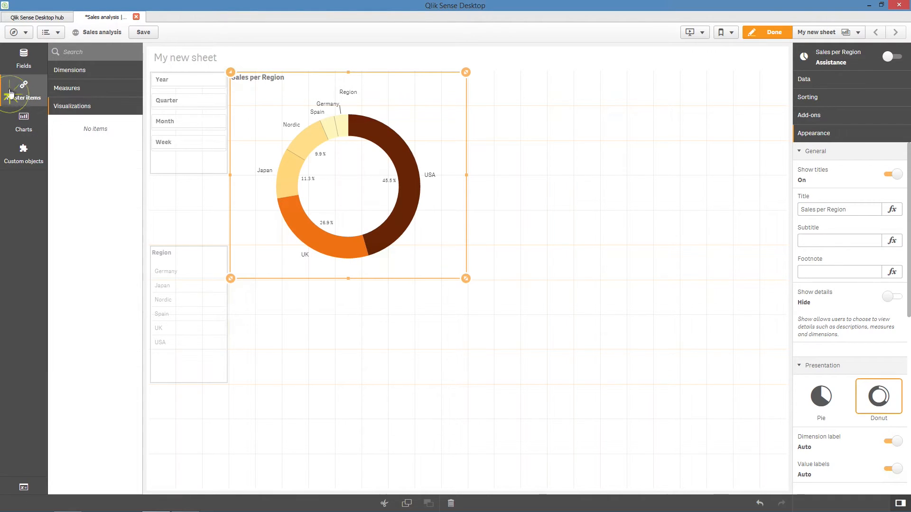
{"action": "left_click", "coordinate": [70, 89]}
{"action": "left_click", "coordinate": [79, 106]}
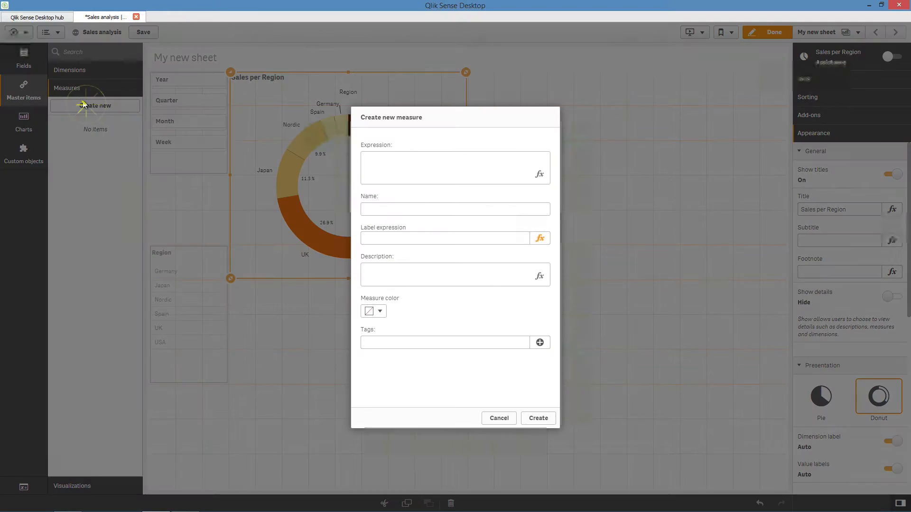
{"action": "left_click", "coordinate": [383, 156]}
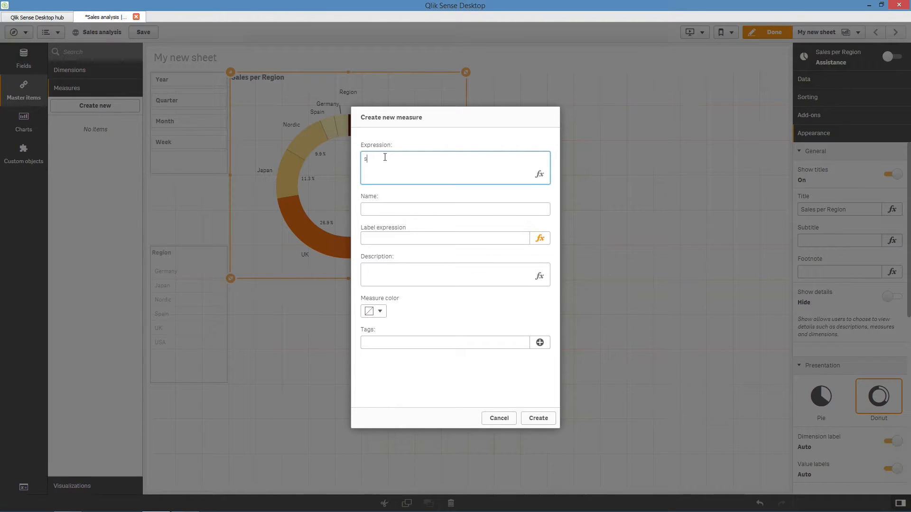
{"action": "type", "text": "sum(Sales)"}
{"action": "left_click", "coordinate": [399, 207]}
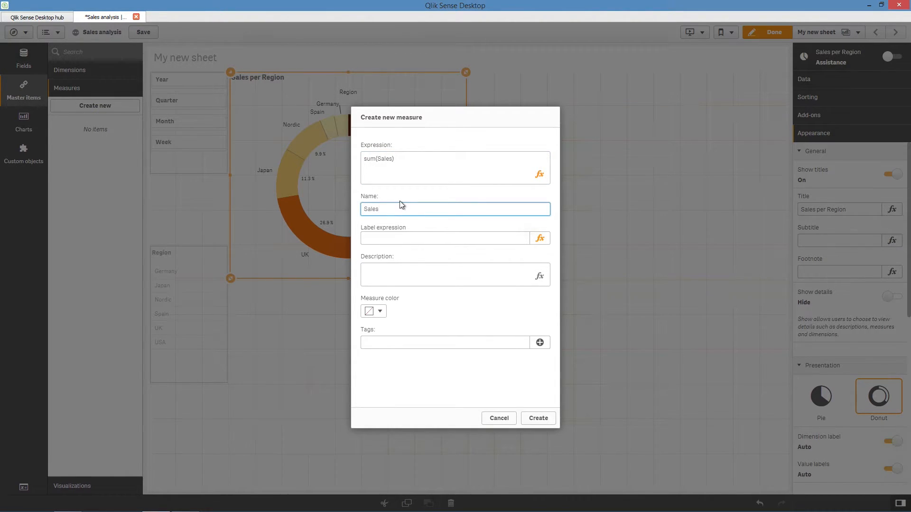
{"action": "left_click", "coordinate": [543, 419]}
Build a horizontal bar chart of the Sales master measure by Customer beside the donut chart, with chart assistance turned off.
{"action": "left_click_drag", "start_coordinate": [112, 125], "coordinate": [604, 148]}
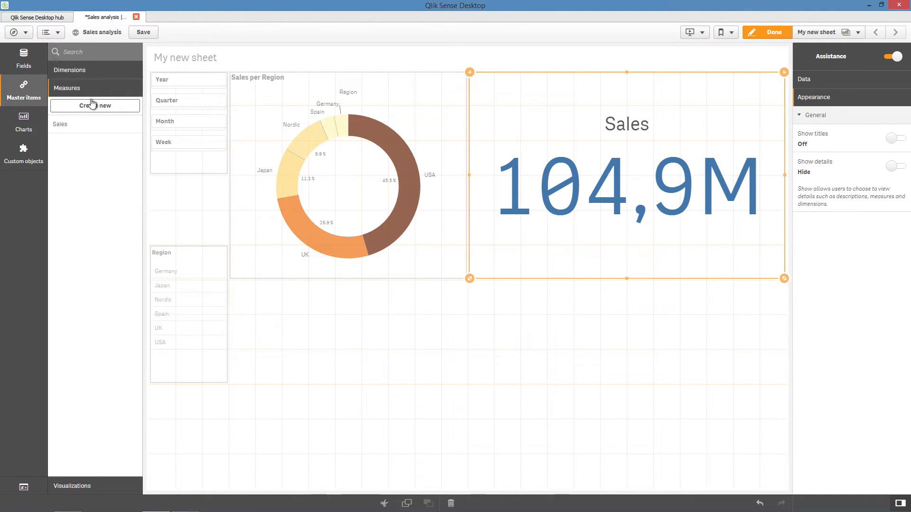
{"action": "left_click", "coordinate": [33, 69]}
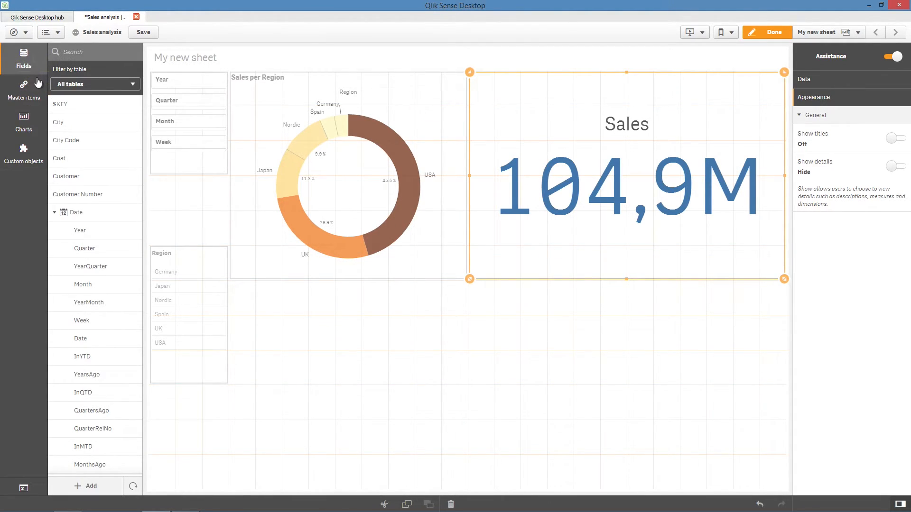
{"action": "left_click_drag", "start_coordinate": [67, 177], "coordinate": [600, 172]}
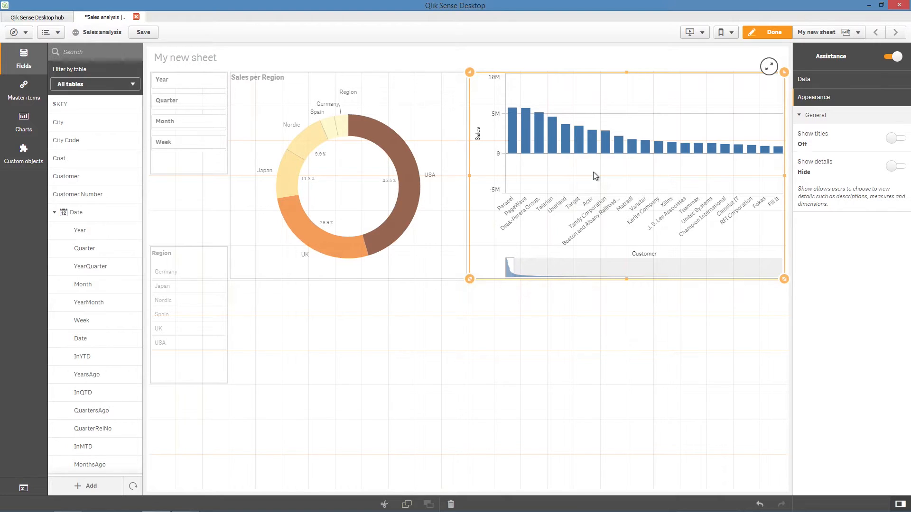
{"action": "left_click", "coordinate": [895, 57]}
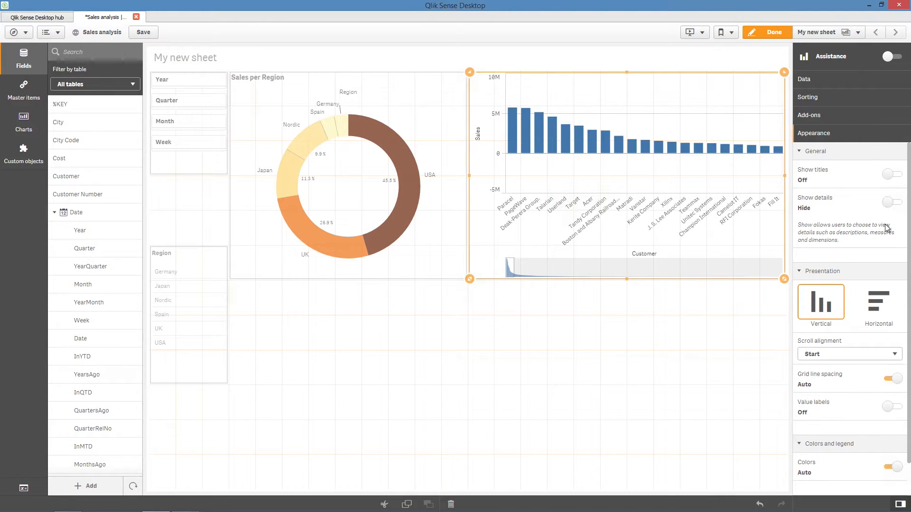
{"action": "left_click", "coordinate": [877, 295]}
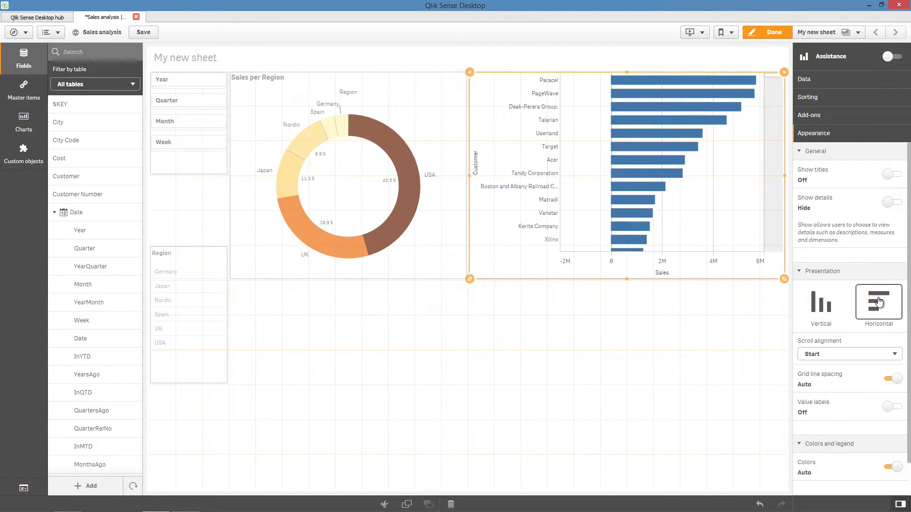
Limit the bar chart's Customer dimension to a fixed number, the top 5, and exclude the Others group.
{"action": "left_click", "coordinate": [837, 80]}
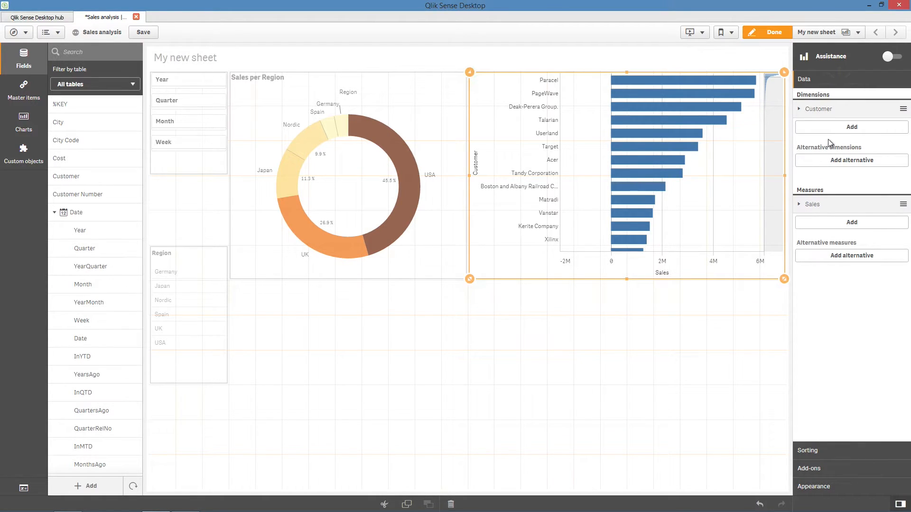
{"action": "left_click", "coordinate": [810, 110]}
{"action": "left_click", "coordinate": [815, 223]}
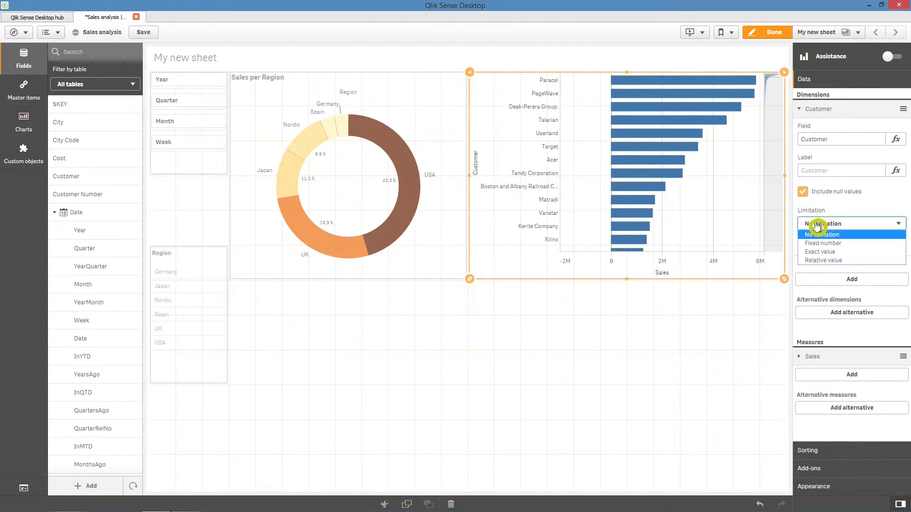
{"action": "left_click", "coordinate": [815, 243]}
{"action": "left_click", "coordinate": [804, 264]}
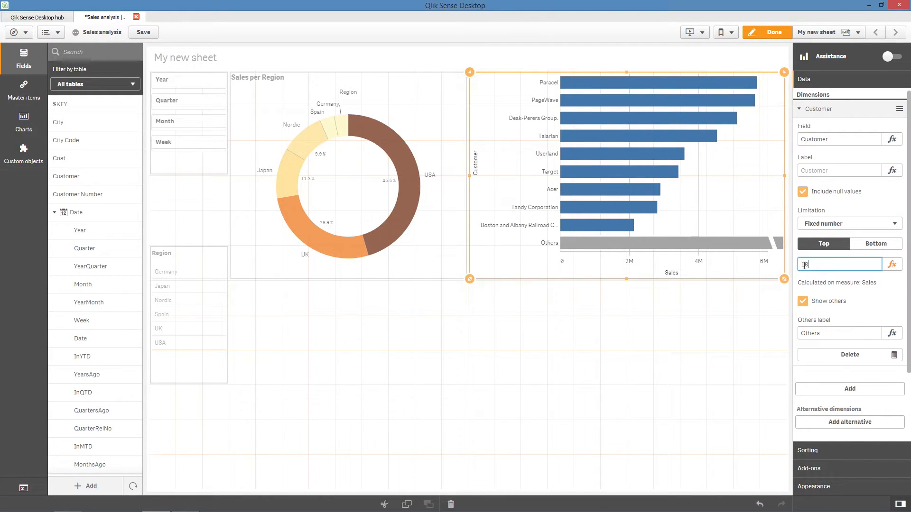
{"action": "double_click", "coordinate": [804, 264]}
{"action": "key", "text": "Tab"}
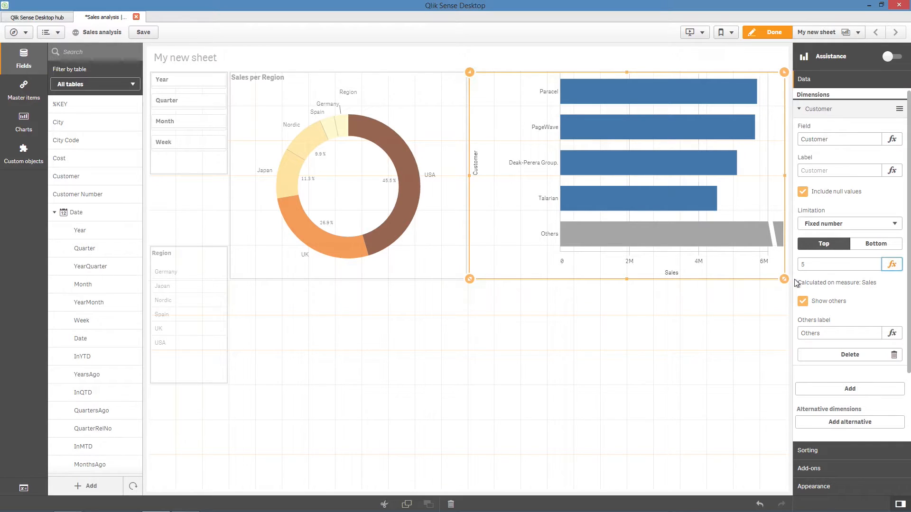
{"action": "left_click", "coordinate": [802, 301]}
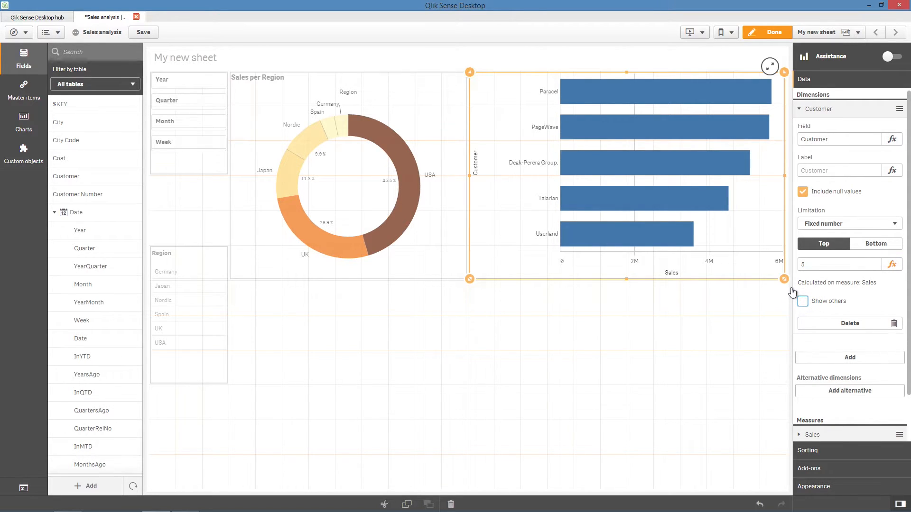
Set both the Customer axis and the Sales axis of the bar chart to show labels only.
{"action": "left_click", "coordinate": [827, 488]}
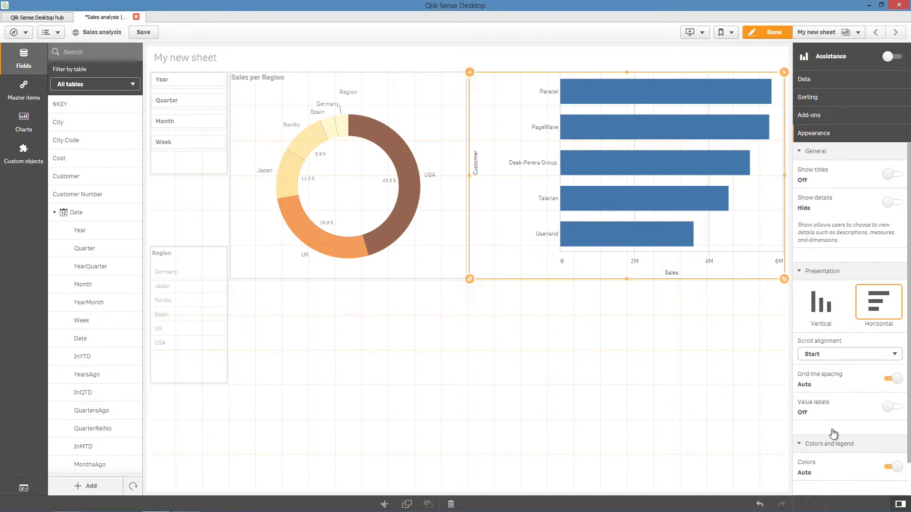
{"action": "scroll", "coordinate": [832, 433], "scroll_direction": "down", "scroll_amount": 1}
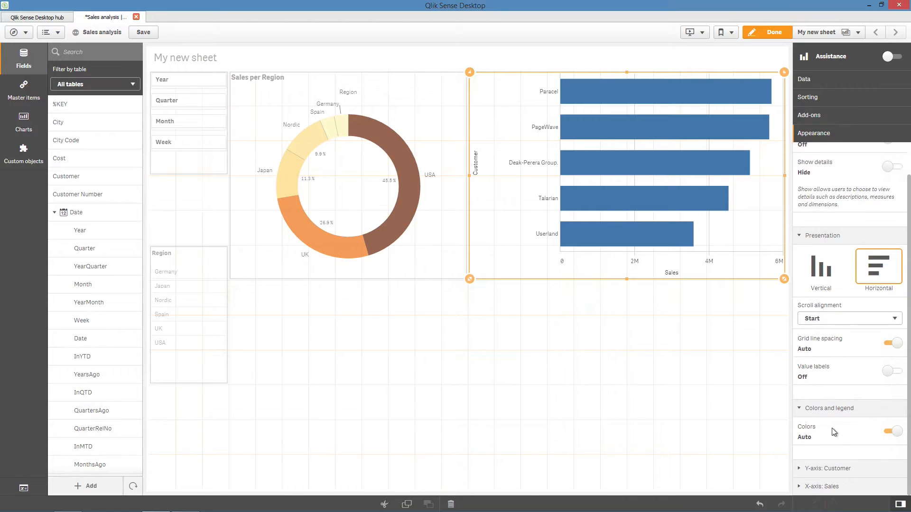
{"action": "left_click", "coordinate": [828, 470]}
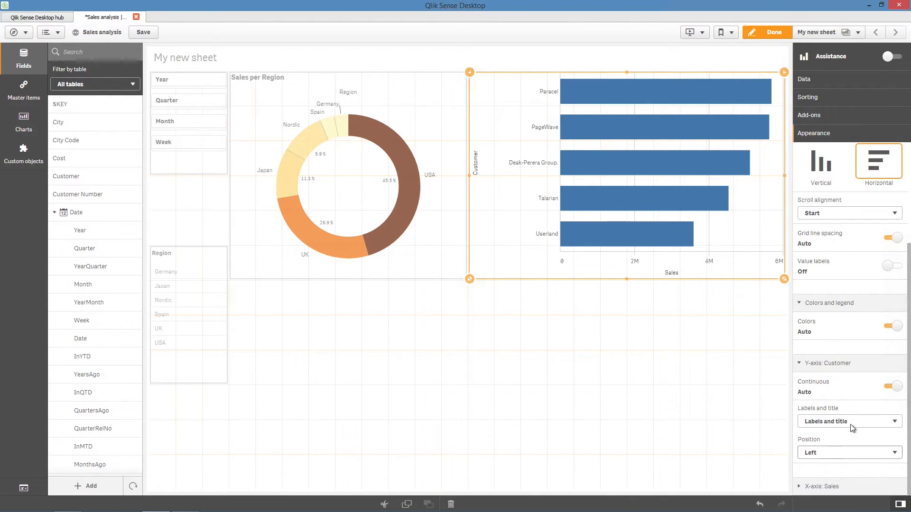
{"action": "left_click", "coordinate": [850, 425]}
{"action": "left_click", "coordinate": [841, 444]}
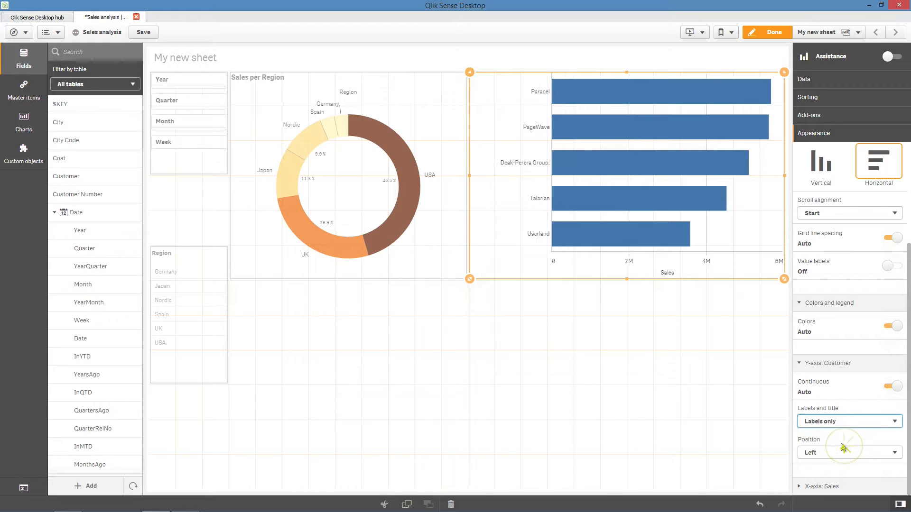
{"action": "left_click", "coordinate": [833, 479]}
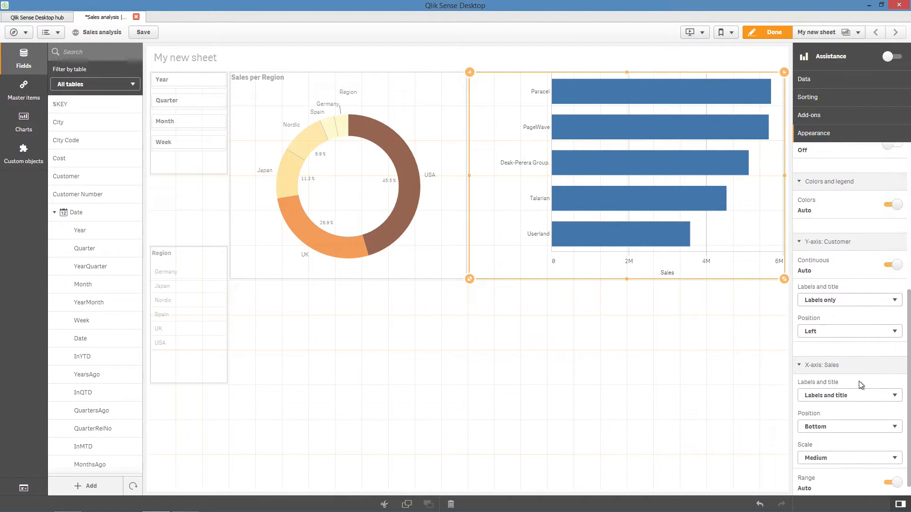
{"action": "left_click", "coordinate": [850, 384]}
{"action": "left_click", "coordinate": [843, 403]}
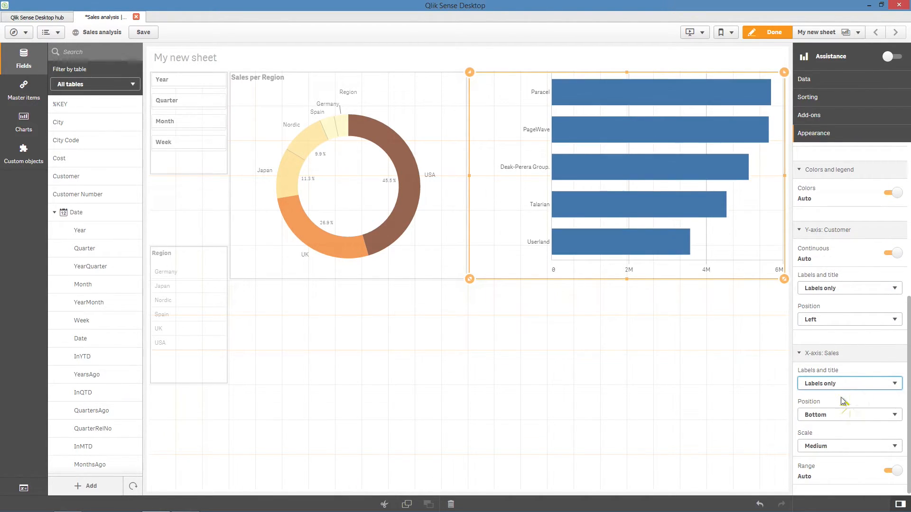
Turn on titles for the bar chart and title it Top 5 Customers.
{"action": "scroll", "coordinate": [852, 312], "scroll_direction": "up", "scroll_amount": 5}
{"action": "left_click", "coordinate": [900, 174]}
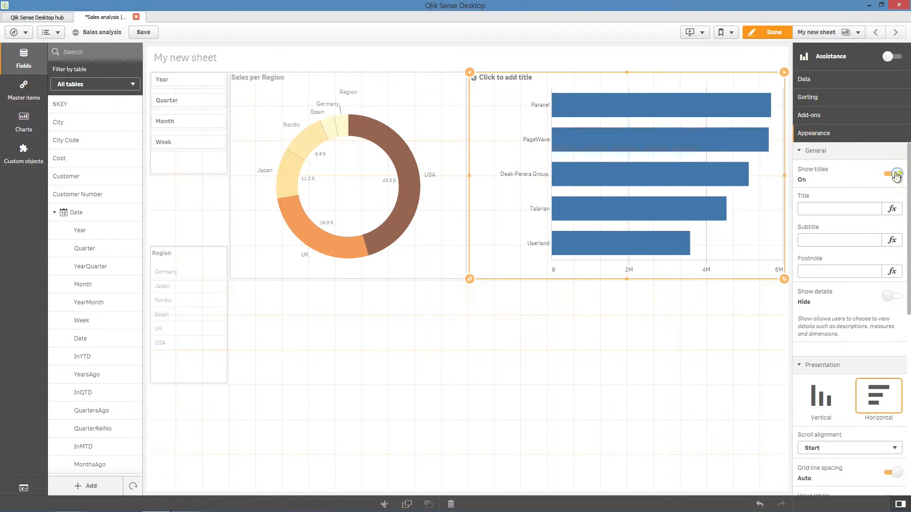
{"action": "left_click", "coordinate": [828, 207]}
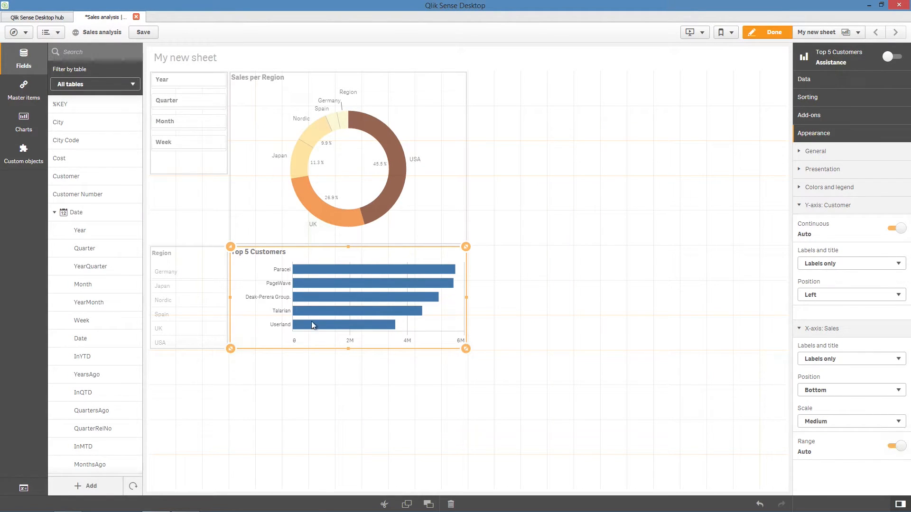
Add a combo chart across the empty bottom area of the sheet with Date.Date as its dimension.
{"action": "left_click", "coordinate": [28, 127]}
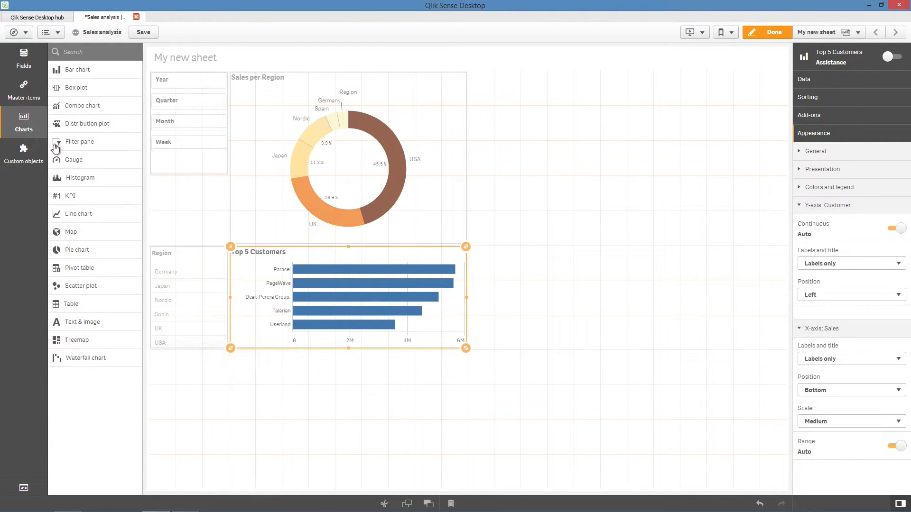
{"action": "left_click_drag", "start_coordinate": [86, 105], "coordinate": [402, 395]}
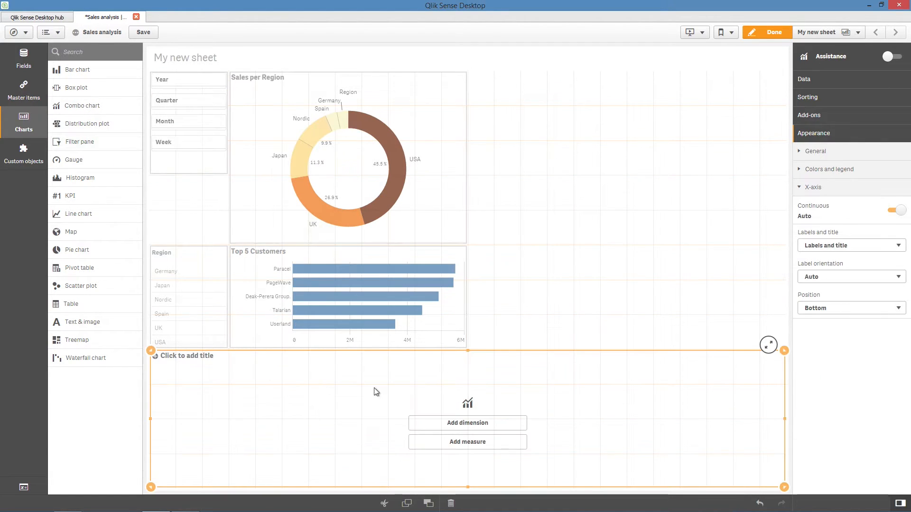
{"action": "left_click", "coordinate": [26, 70]}
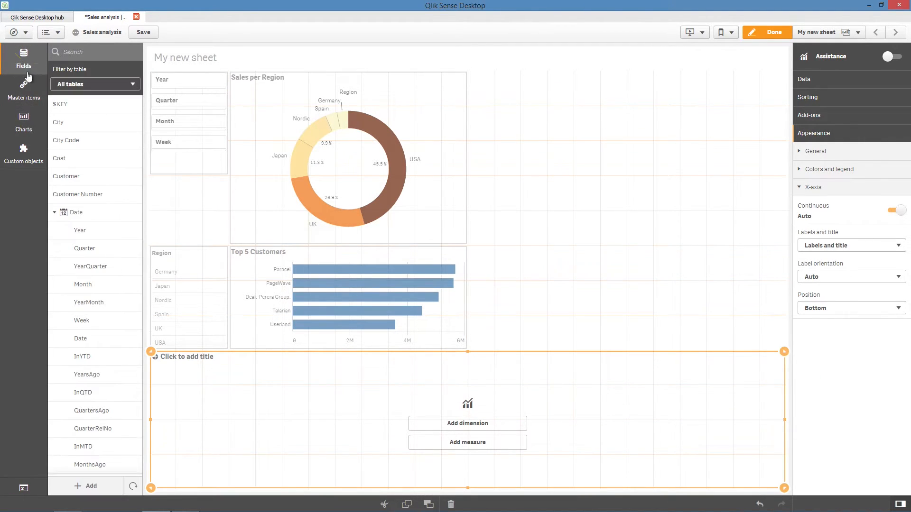
{"action": "left_click_drag", "start_coordinate": [85, 340], "coordinate": [486, 425]}
{"action": "left_click", "coordinate": [481, 402]}
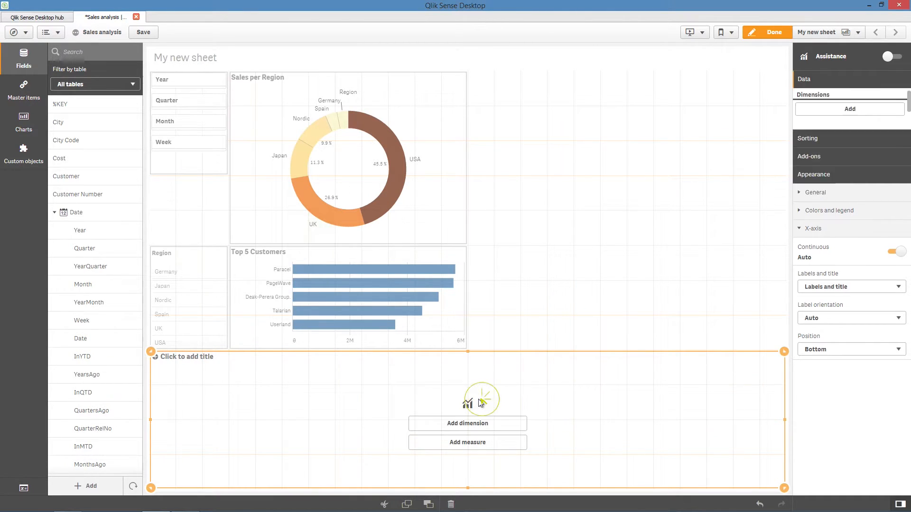
Add the Sales master measure to the combo chart as bars.
{"action": "left_click", "coordinate": [30, 99]}
{"action": "left_click_drag", "start_coordinate": [71, 124], "coordinate": [484, 450]}
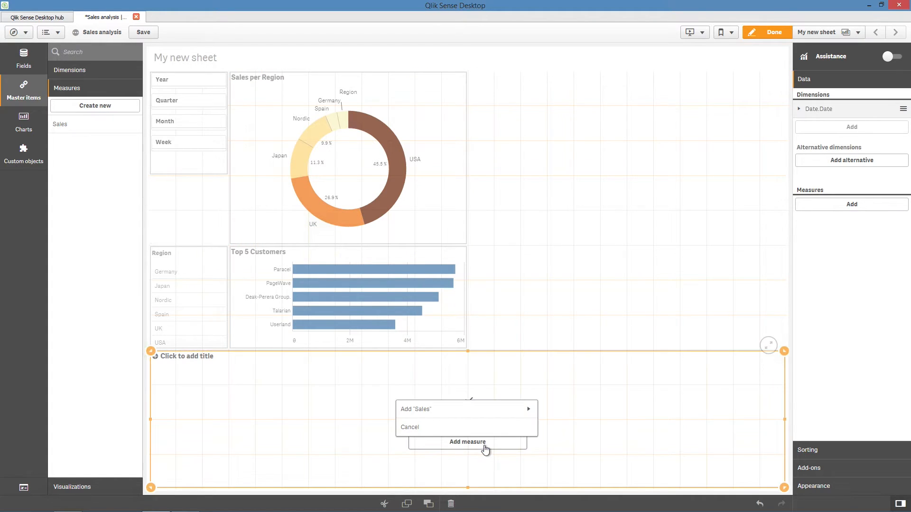
{"action": "left_click", "coordinate": [472, 416]}
{"action": "left_click", "coordinate": [468, 426]}
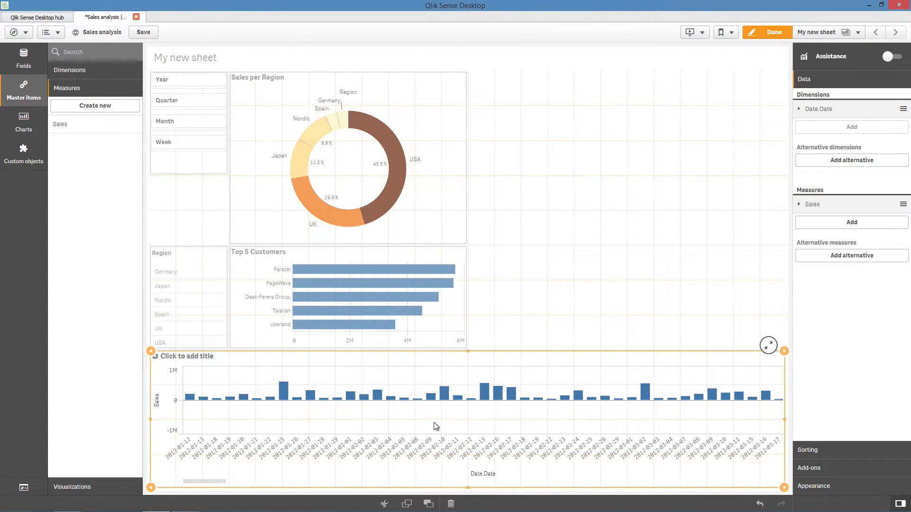
Create a master measure named Margin Percent with the expression (Sum(Sales)-Sum(Cost))/Sum(Sales).
{"action": "left_click", "coordinate": [95, 106]}
{"action": "left_click", "coordinate": [378, 159]}
{"action": "left_click", "coordinate": [539, 177]}
{"action": "type", "text": "(Sum(Sales)"}
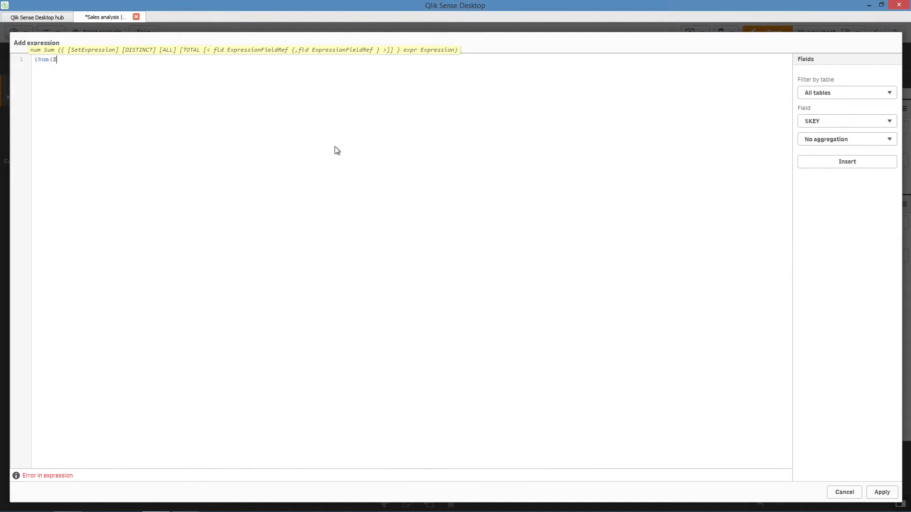
{"action": "type", "text": "-Sum(Cost"}
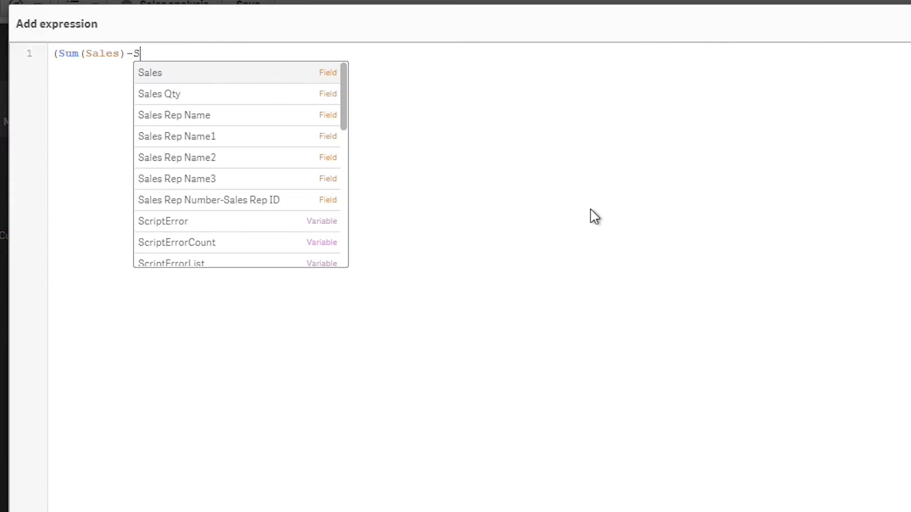
{"action": "type", "text": "))/Sum(Sales"}
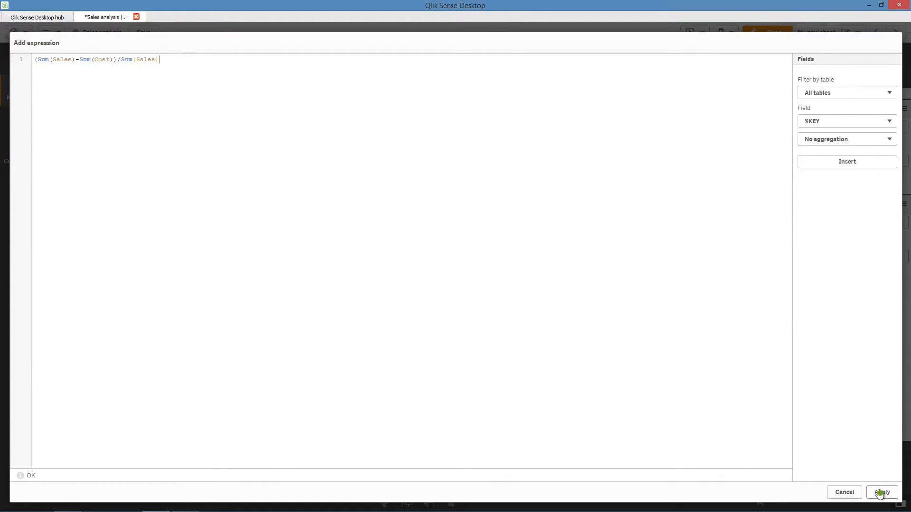
{"action": "left_click", "coordinate": [881, 492]}
{"action": "left_click", "coordinate": [443, 207]}
{"action": "type", "text": "Margin Percent"}
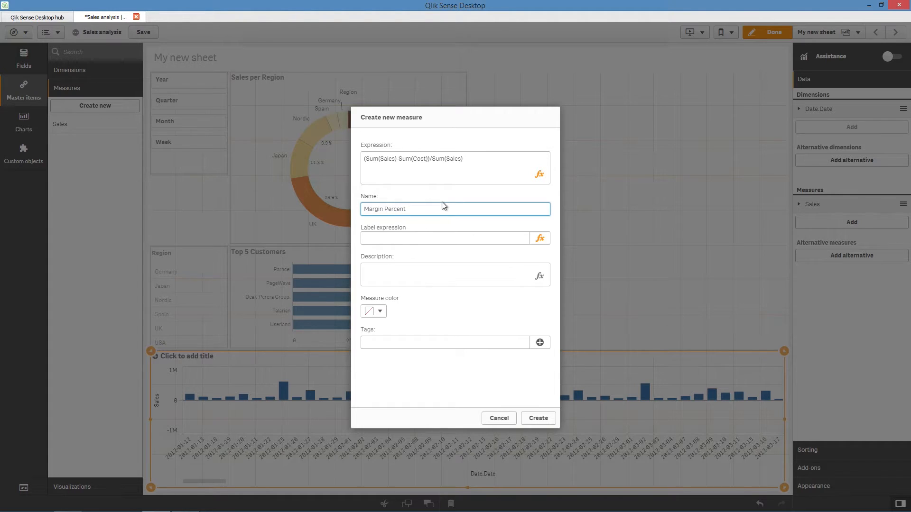
{"action": "left_click", "coordinate": [547, 424]}
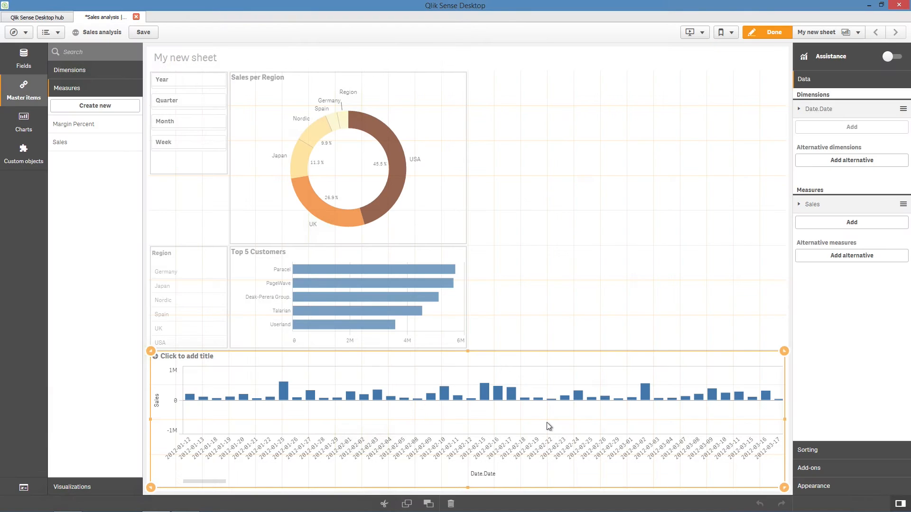
Add the Margin Percent master measure to the combo chart as a line.
{"action": "mouse_move", "coordinate": [81, 125]}
{"action": "left_mouse_down"}
{"action": "mouse_move", "coordinate": [305, 266]}
{"action": "mouse_move", "coordinate": [443, 417]}
{"action": "left_mouse_up"}
{"action": "left_click", "coordinate": [441, 393]}
{"action": "left_click", "coordinate": [445, 427]}
Switch the combo chart's Sales axis range from auto to custom and title the chart Sales Trend.
{"action": "left_click", "coordinate": [834, 487]}
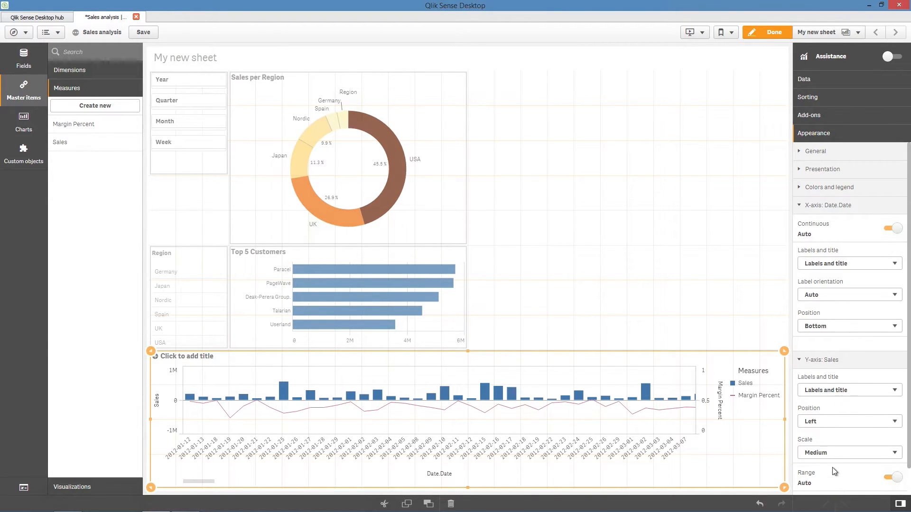
{"action": "left_click", "coordinate": [893, 477]}
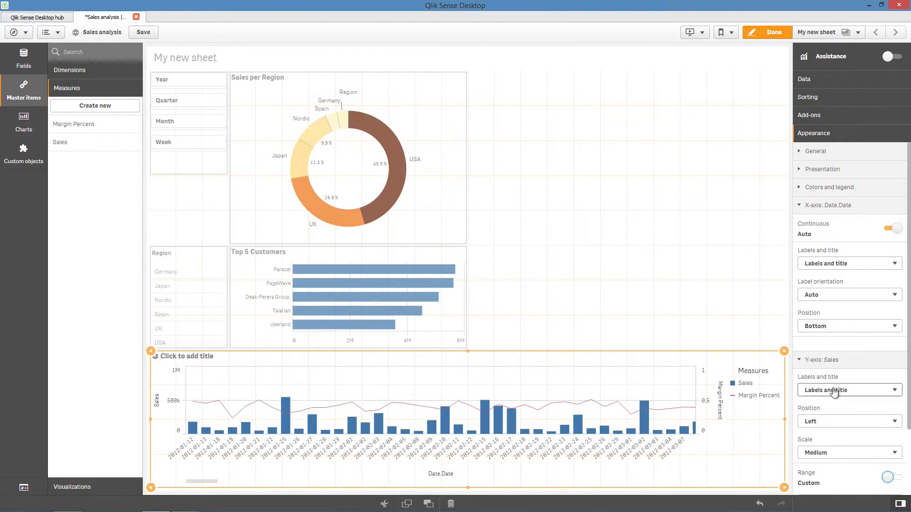
{"action": "left_click", "coordinate": [812, 153]}
{"action": "left_click", "coordinate": [815, 207]}
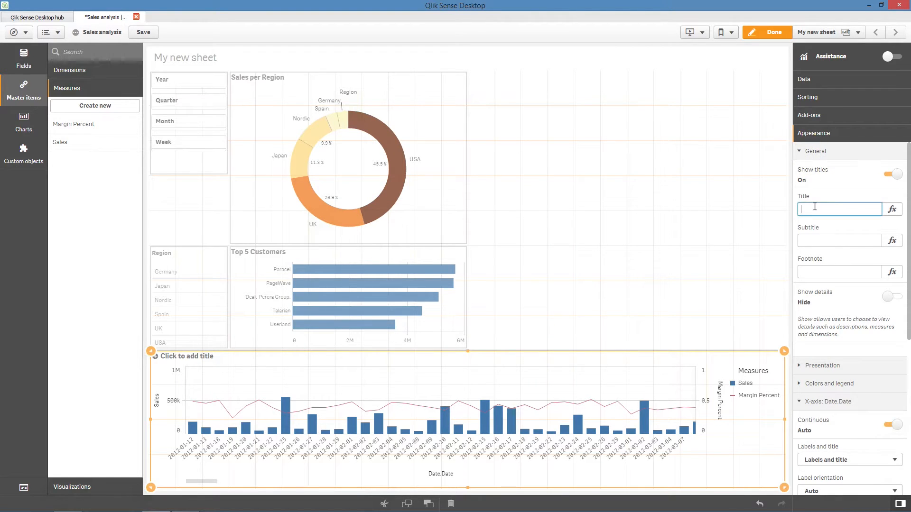
{"action": "type", "text": "Sales Trend"}
{"action": "key", "text": "Return"}
Create a Sales KPI in the empty area beside the donut chart, shrink and reposition it, and turn off chart assistance.
{"action": "left_click_drag", "start_coordinate": [90, 144], "coordinate": [598, 196]}
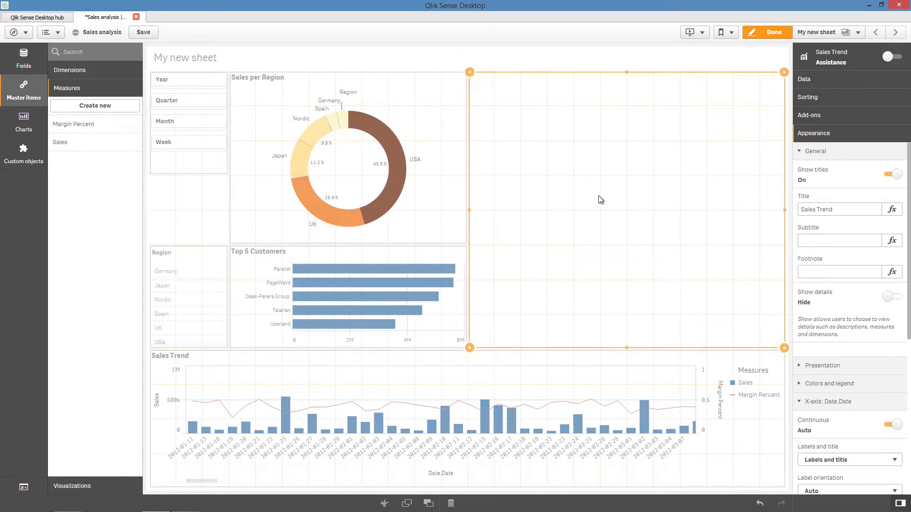
{"action": "left_click_drag", "start_coordinate": [783, 346], "coordinate": [623, 172]}
{"action": "left_click_drag", "start_coordinate": [554, 161], "coordinate": [605, 161]}
{"action": "left_click_drag", "start_coordinate": [679, 123], "coordinate": [651, 123]}
{"action": "left_click", "coordinate": [887, 61]}
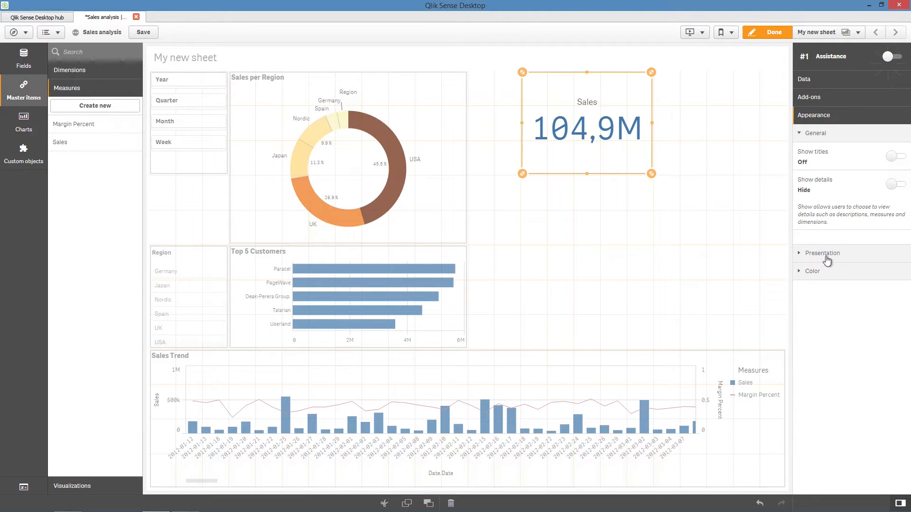
Turn on conditional colors for the Sales KPI, add a limit, and make the lower range red with a downward triangle symbol.
{"action": "left_click", "coordinate": [822, 274]}
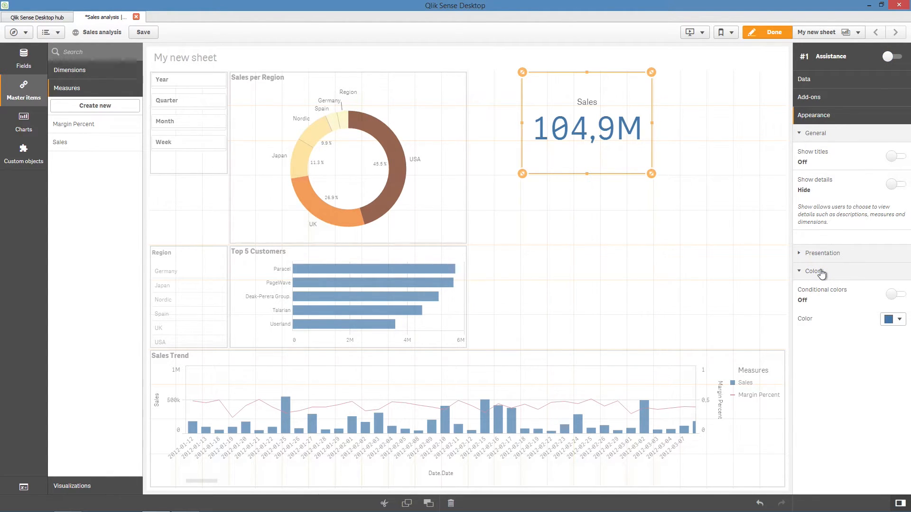
{"action": "left_click", "coordinate": [900, 297]}
{"action": "left_click", "coordinate": [859, 327]}
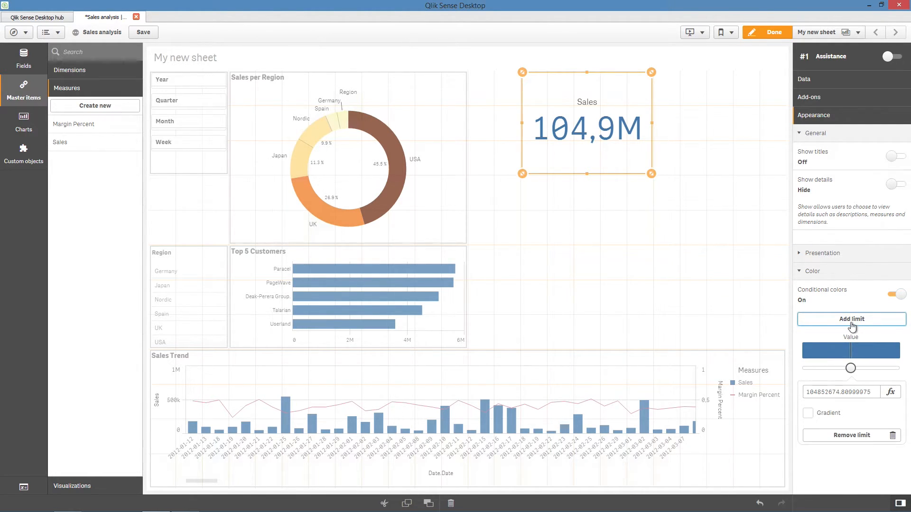
{"action": "left_click", "coordinate": [839, 351]}
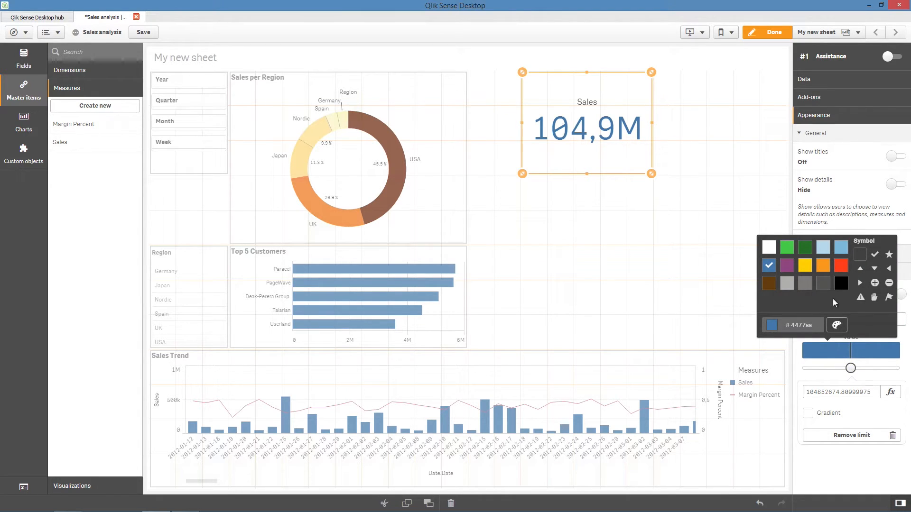
{"action": "left_click", "coordinate": [841, 266]}
{"action": "left_click", "coordinate": [874, 270]}
Make the Sales KPI's upper range green with an upward triangle symbol and raise the limit to about 118151888.
{"action": "left_click", "coordinate": [880, 350]}
{"action": "left_click", "coordinate": [881, 355]}
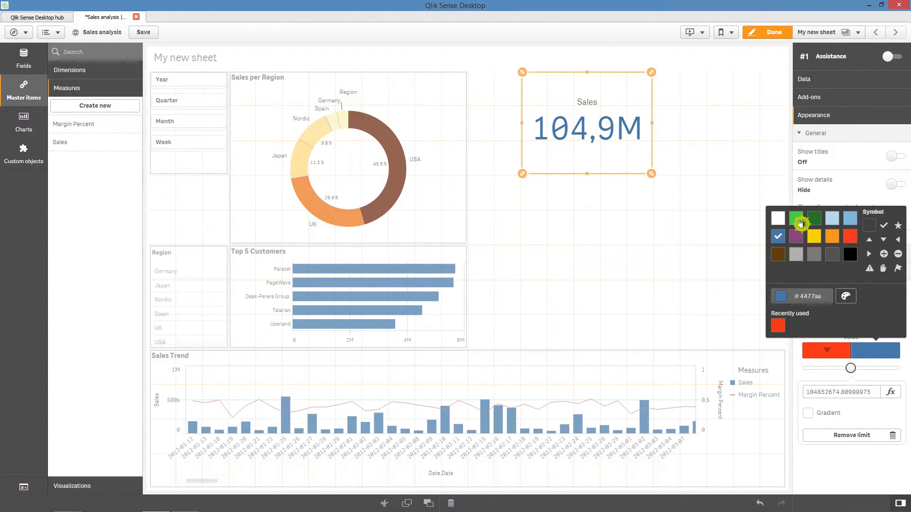
{"action": "left_click", "coordinate": [800, 222]}
{"action": "left_click", "coordinate": [869, 241]}
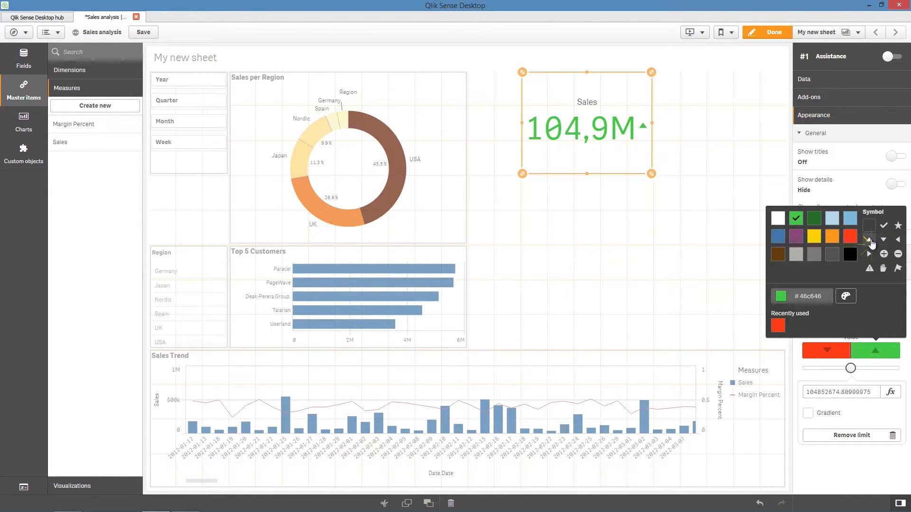
{"action": "left_click", "coordinate": [879, 355]}
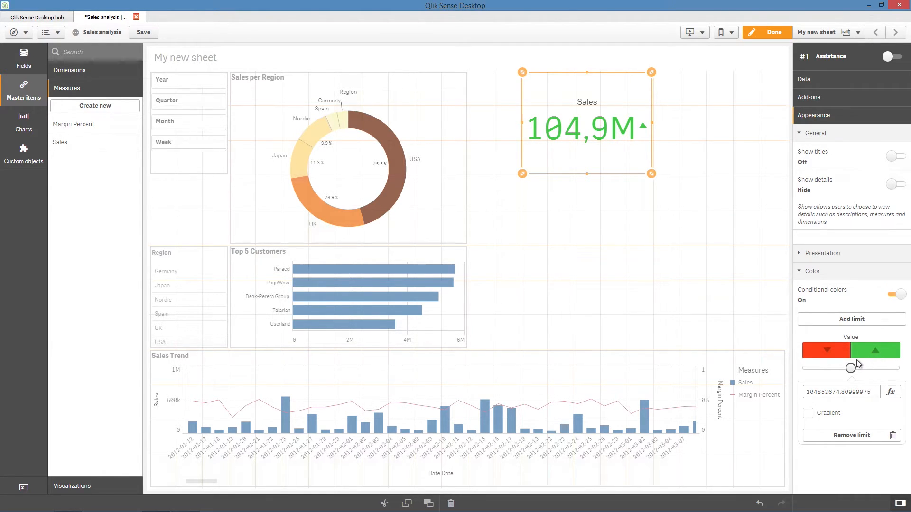
{"action": "left_click_drag", "start_coordinate": [856, 362], "coordinate": [854, 369]}
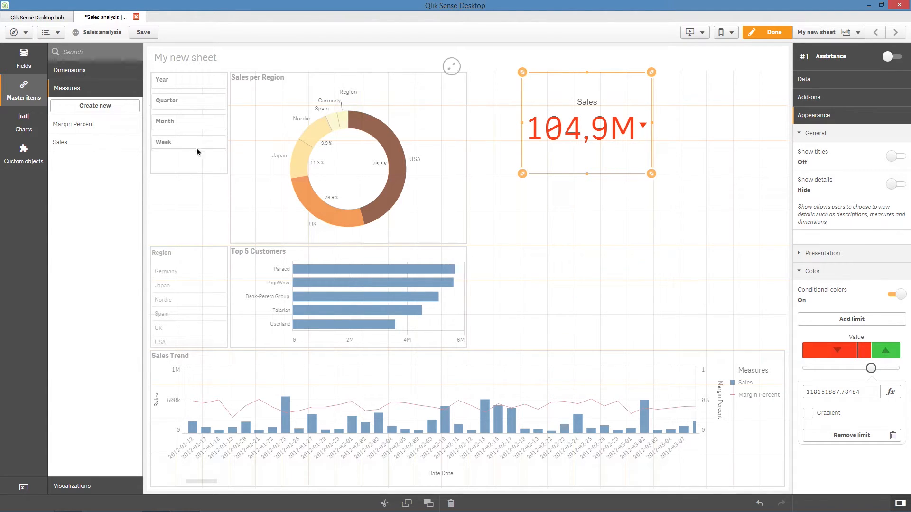
Create a master measure named Margin with the expression Sum(Margin) and add it to the Sales KPI as second measure.
{"action": "left_click", "coordinate": [119, 106]}
{"action": "left_click", "coordinate": [392, 155]}
{"action": "left_click", "coordinate": [407, 210]}
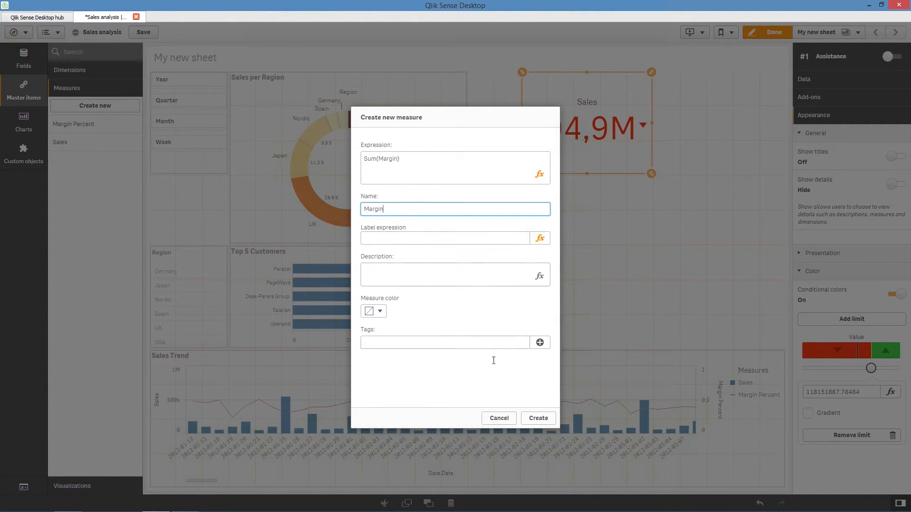
{"action": "left_click", "coordinate": [537, 418]}
{"action": "left_click_drag", "start_coordinate": [124, 125], "coordinate": [600, 114]}
{"action": "left_click", "coordinate": [599, 111]}
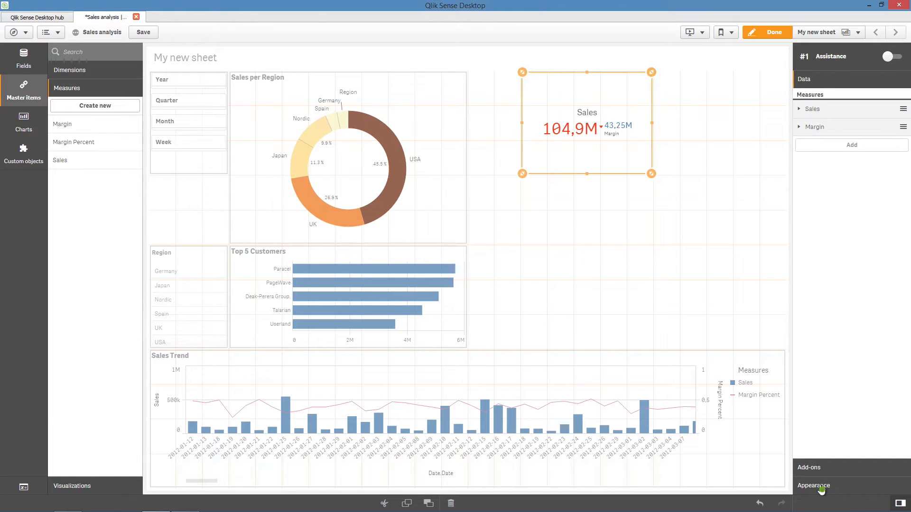
Turn on conditional colors for the KPI's second measure, add a limit, and make the lower range red.
{"action": "left_click", "coordinate": [821, 487]}
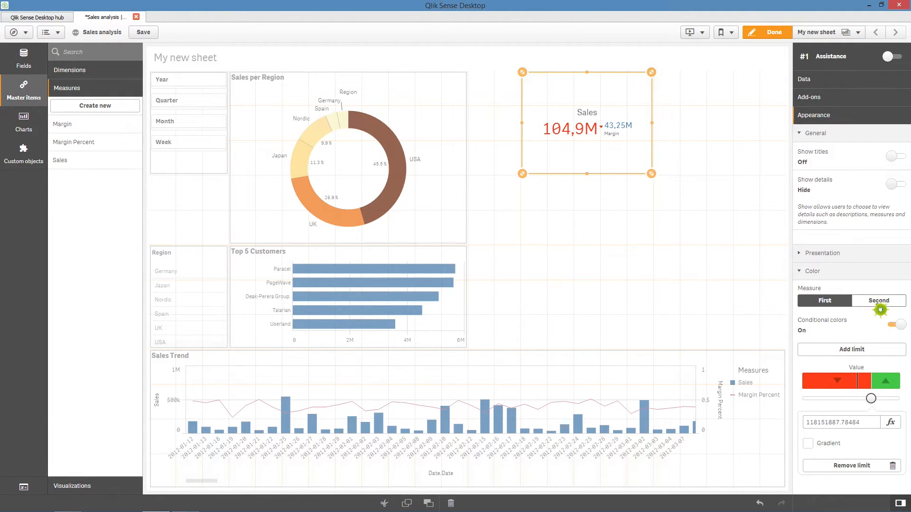
{"action": "left_click", "coordinate": [879, 303]}
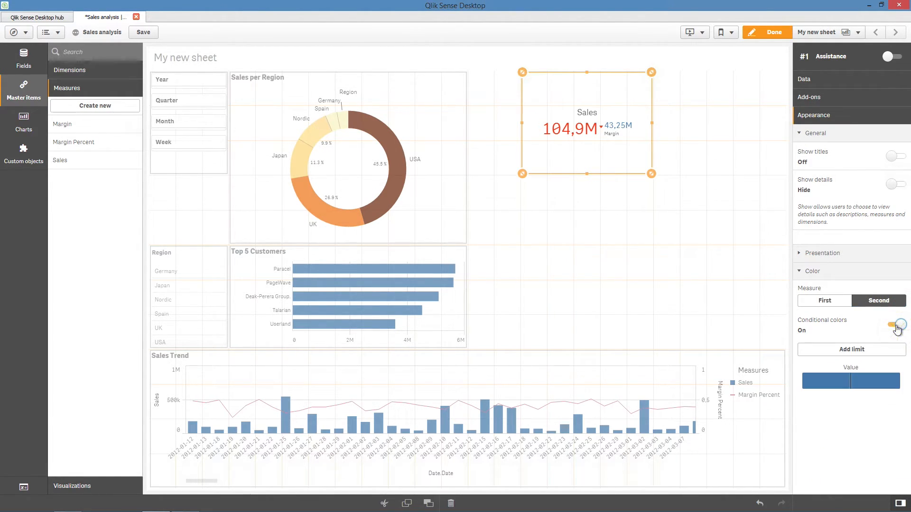
{"action": "left_click", "coordinate": [875, 350]}
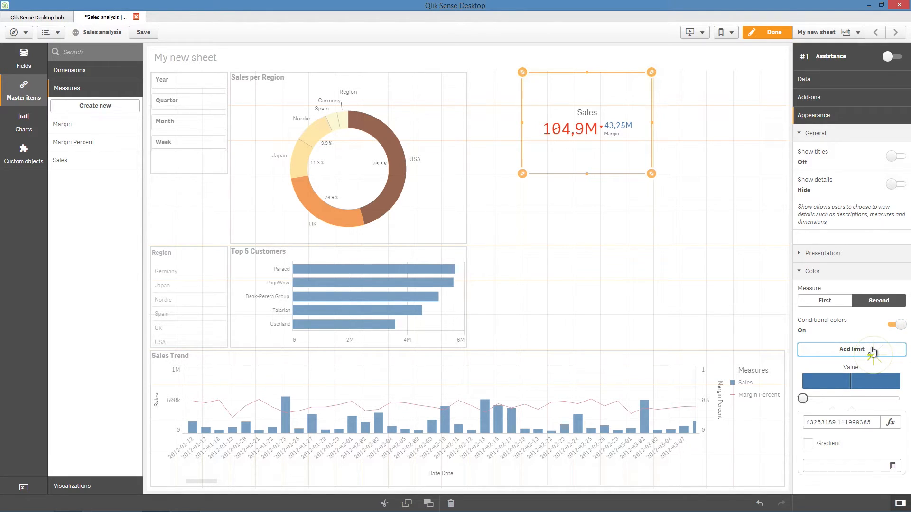
{"action": "left_click", "coordinate": [833, 384]}
{"action": "left_click", "coordinate": [843, 270]}
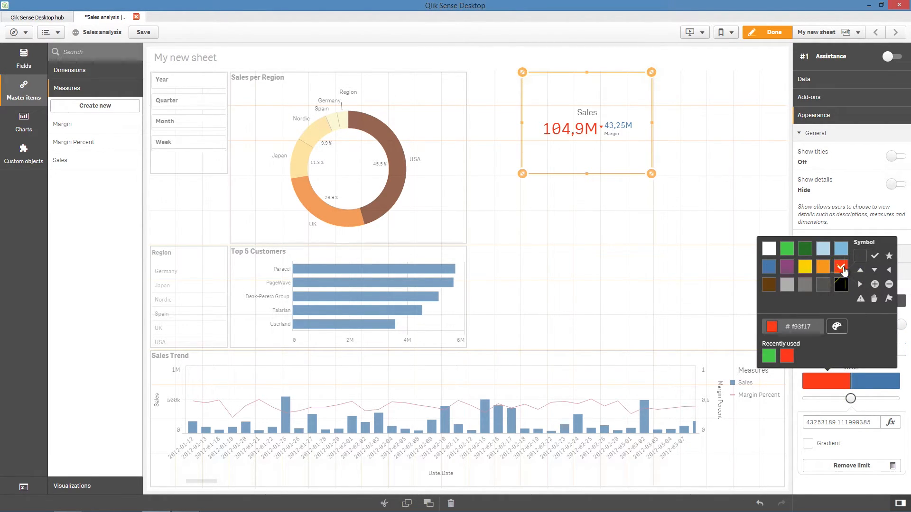
Make the second measure's upper range green and lower its limit to about 40104443.
{"action": "left_click", "coordinate": [875, 390]}
{"action": "left_click", "coordinate": [875, 389]}
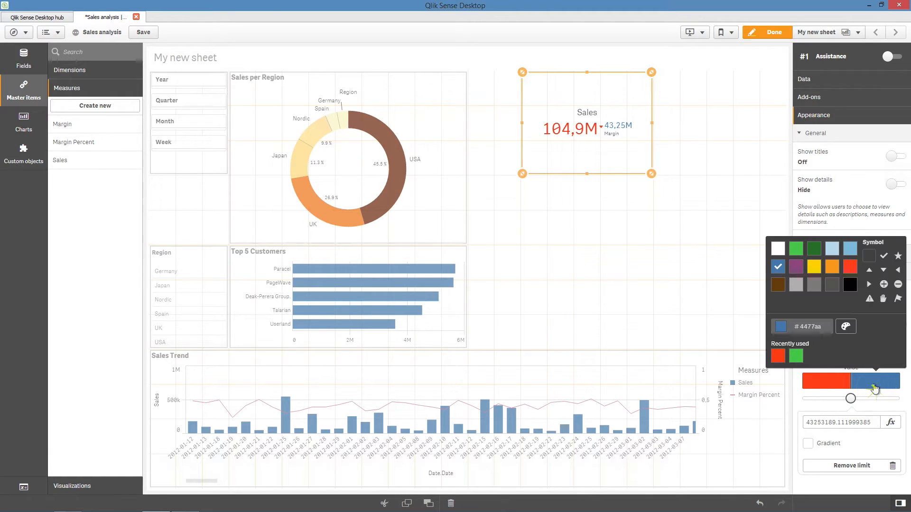
{"action": "left_click", "coordinate": [802, 359]}
{"action": "left_click_drag", "start_coordinate": [852, 398], "coordinate": [849, 395]}
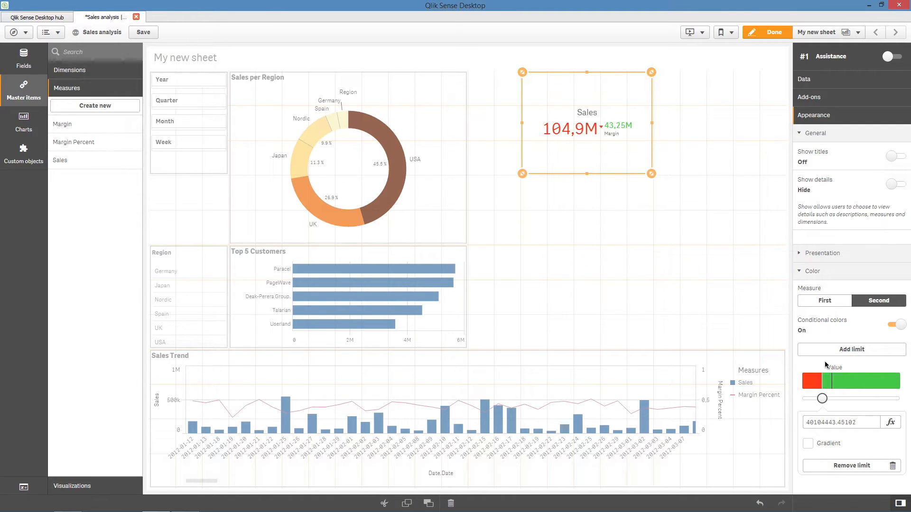
Set the KPI's alignment to Left and turn on its titles.
{"action": "left_click", "coordinate": [825, 257]}
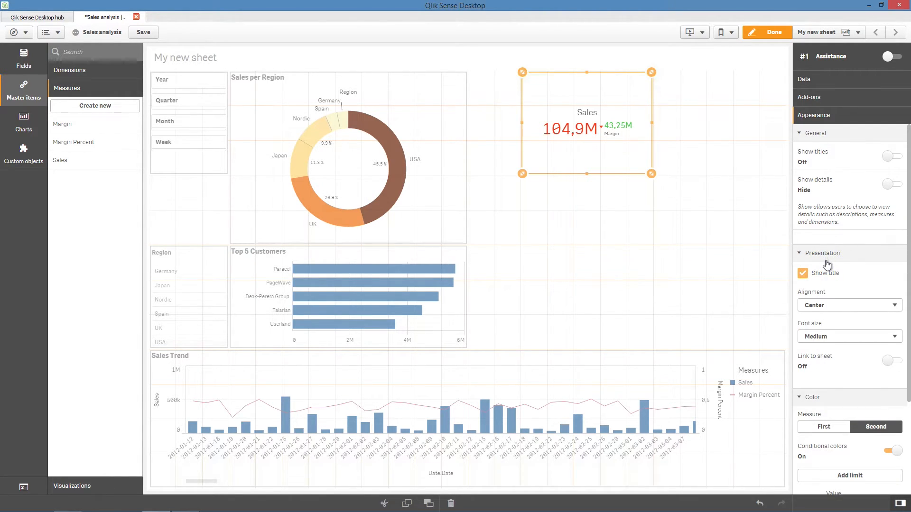
{"action": "left_click", "coordinate": [833, 306]}
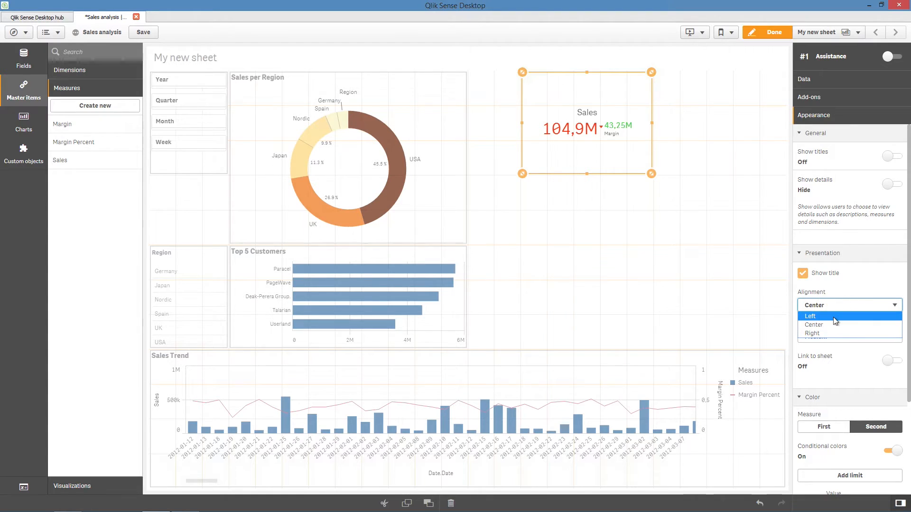
{"action": "left_click", "coordinate": [810, 316]}
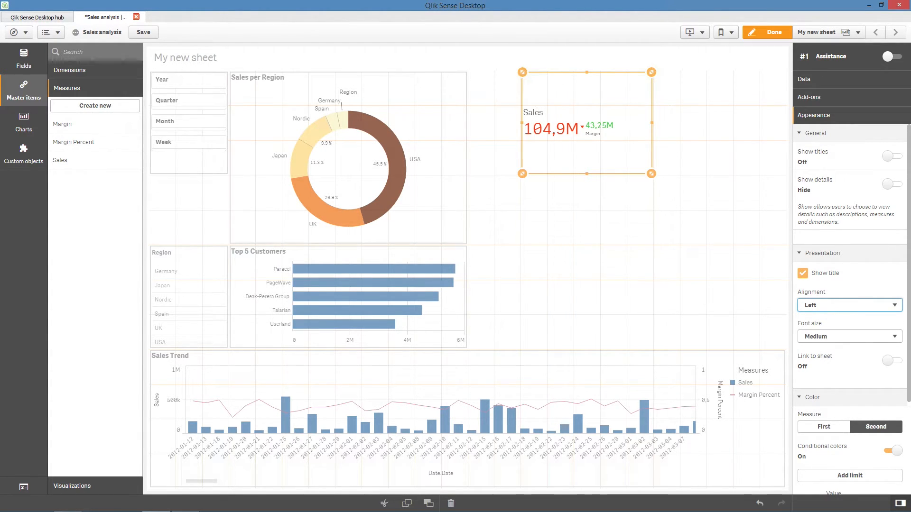
{"action": "left_click", "coordinate": [890, 159]}
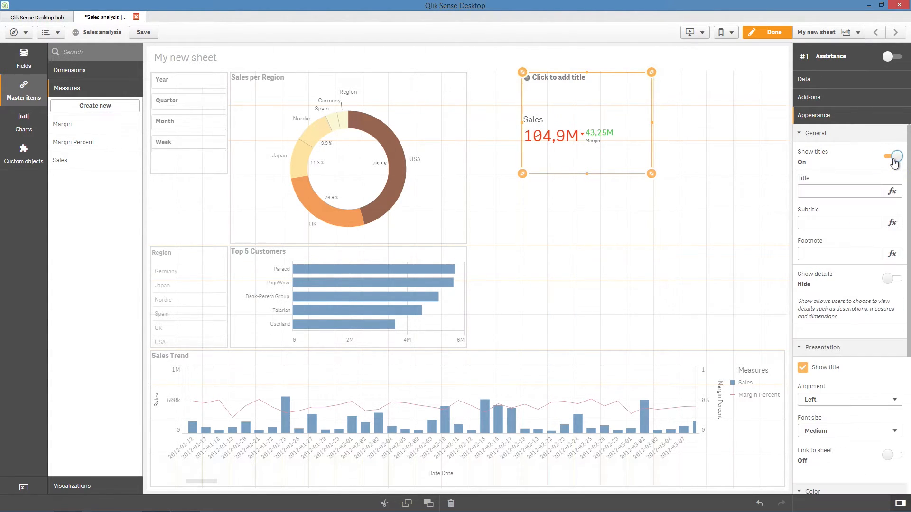
Title the KPI "Total Sales and Margin" and reduce its height by one grid row.
{"action": "left_click", "coordinate": [847, 190]}
{"action": "type", "text": "Total Sales"}
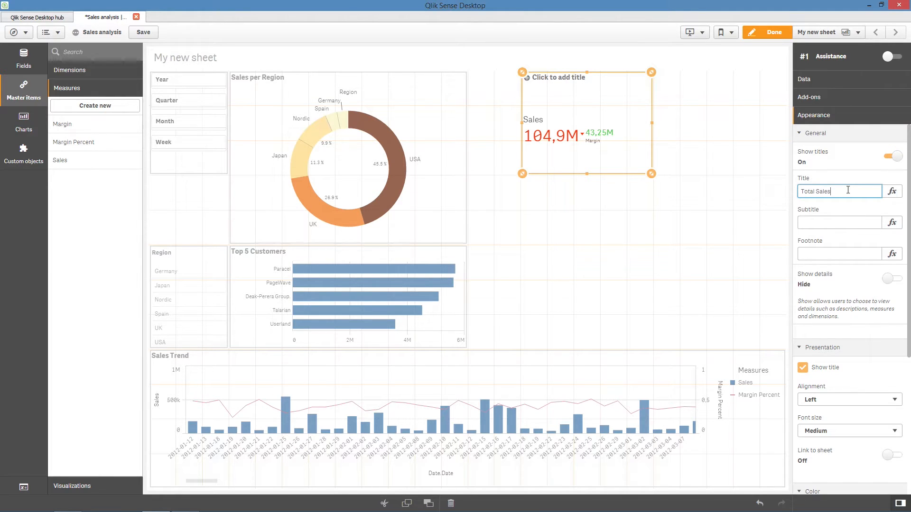
{"action": "type", "text": " and Margin"}
{"action": "key", "text": "Return"}
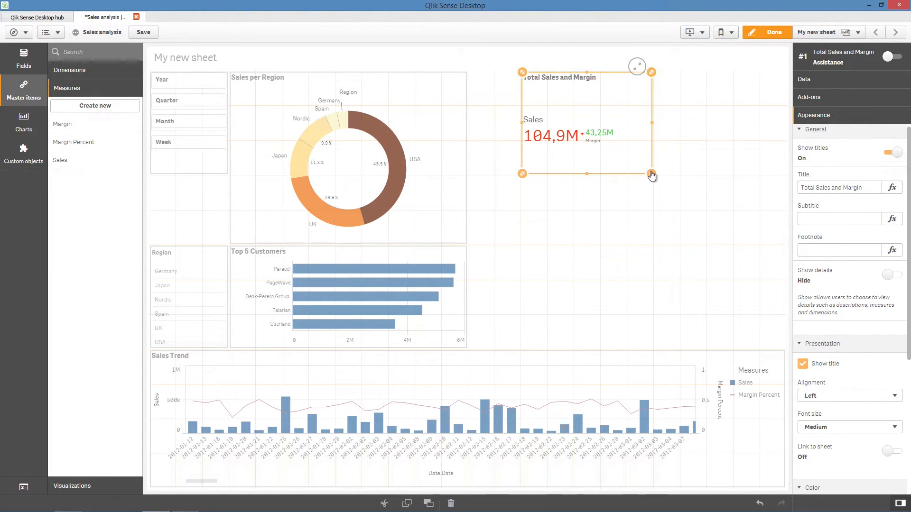
{"action": "left_click_drag", "start_coordinate": [651, 173], "coordinate": [652, 139]}
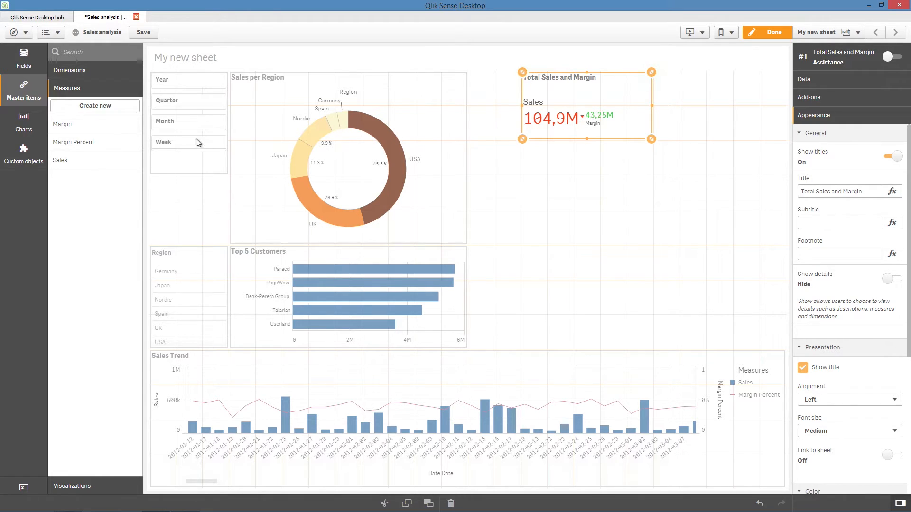
Add a gauge in the empty space beside the Total Sales and Margin KPI, using the Margin Percent master measure.
{"action": "left_click", "coordinate": [24, 122]}
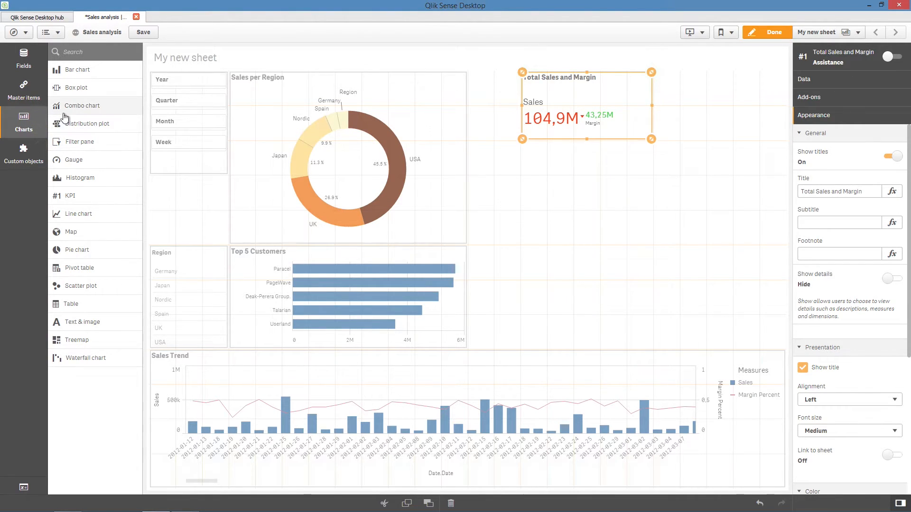
{"action": "left_click_drag", "start_coordinate": [73, 160], "coordinate": [712, 117]}
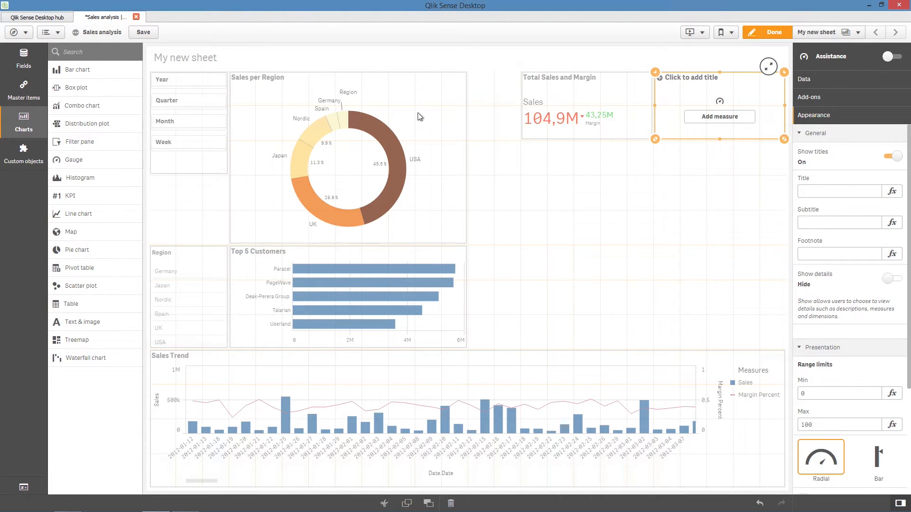
{"action": "left_click", "coordinate": [24, 90]}
{"action": "left_click_drag", "start_coordinate": [74, 142], "coordinate": [717, 100]}
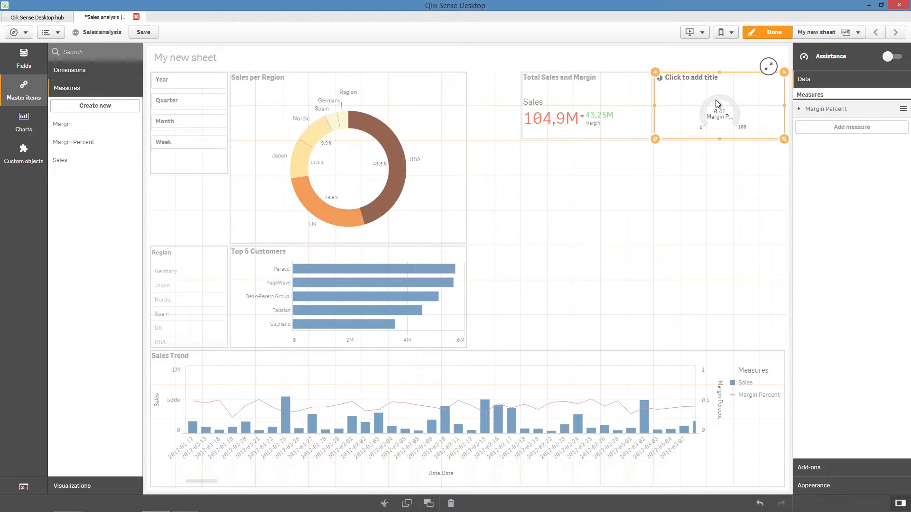
Set the gauge measure's number formatting to Number with the 12% format.
{"action": "left_click", "coordinate": [807, 112]}
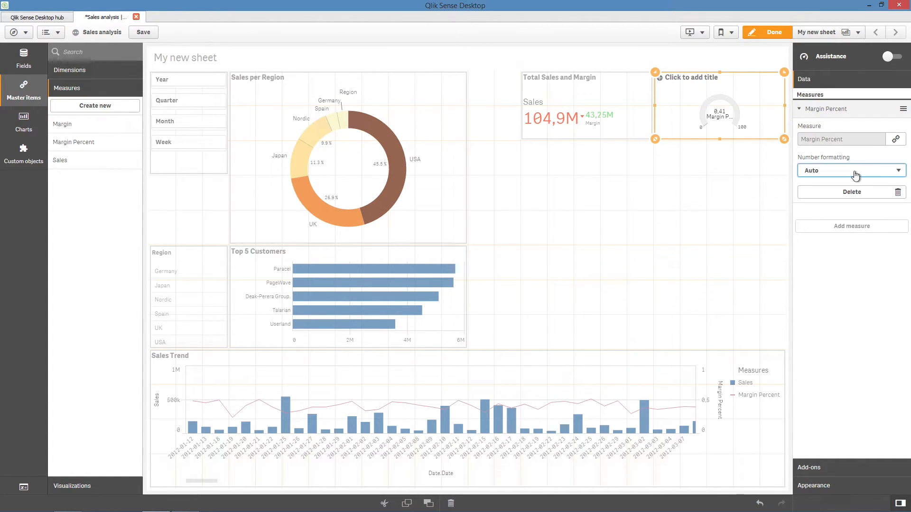
{"action": "left_click", "coordinate": [898, 171]}
{"action": "left_click", "coordinate": [871, 190]}
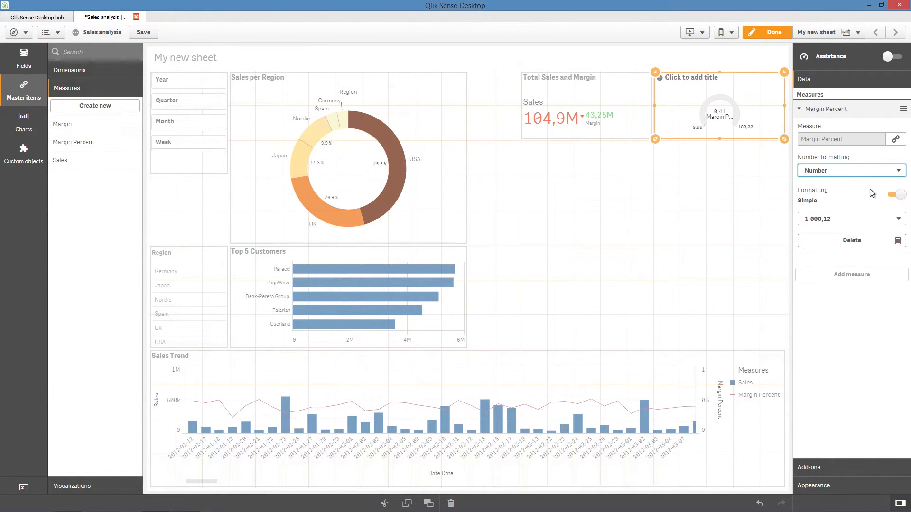
{"action": "left_click", "coordinate": [855, 219]}
{"action": "left_click", "coordinate": [849, 255]}
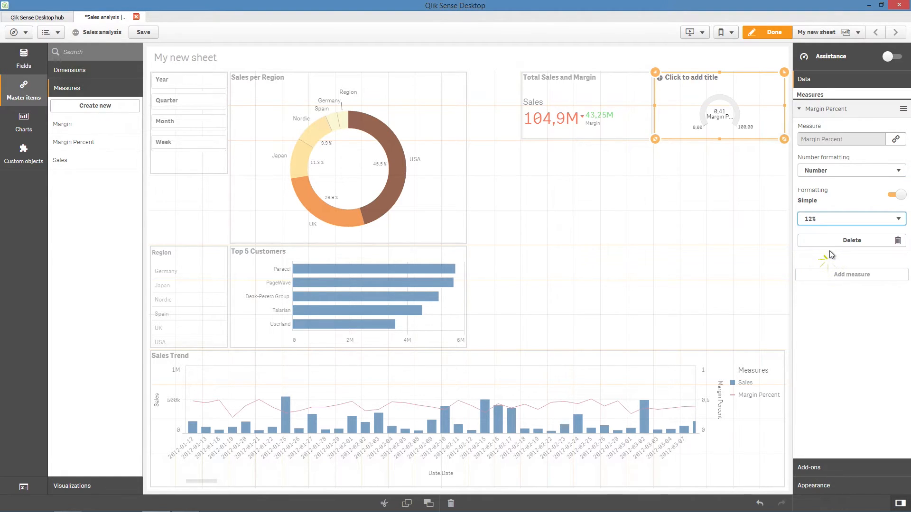
Set the gauge's range limits to -0.5 and 0.5 and display it as a bar.
{"action": "left_click", "coordinate": [820, 486]}
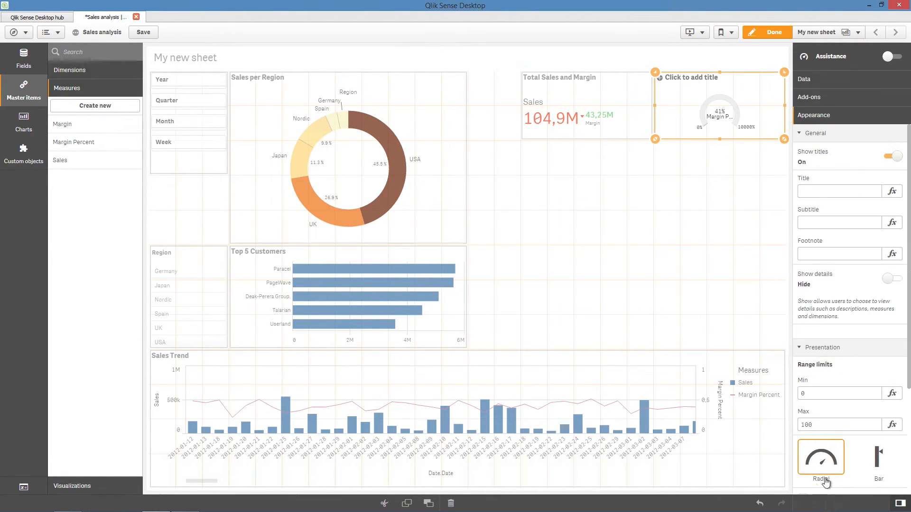
{"action": "scroll", "coordinate": [841, 396], "scroll_direction": "down", "scroll_amount": 1}
{"action": "left_click", "coordinate": [811, 303]}
{"action": "type", "text": "-0.5"}
{"action": "key", "text": "Tab"}
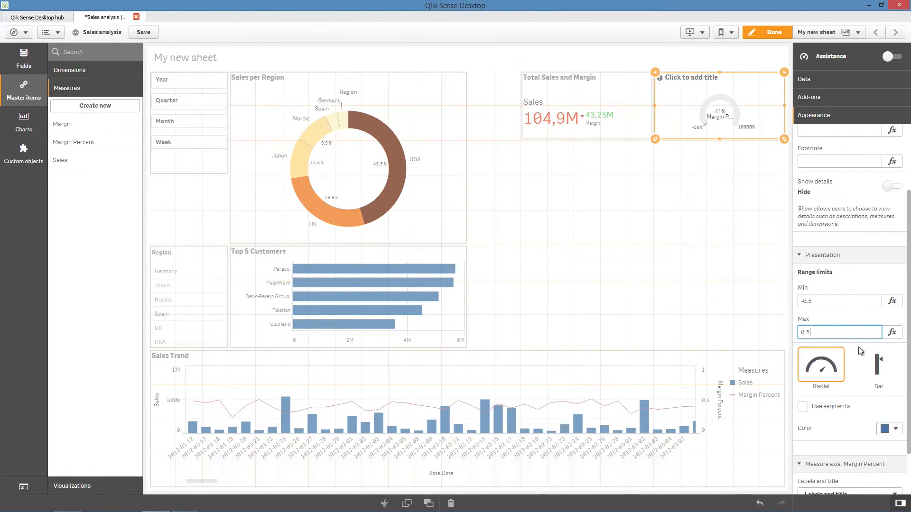
{"action": "left_click", "coordinate": [877, 363]}
Turn on segments for the gauge and add a limit at 0.12.
{"action": "scroll", "coordinate": [863, 363], "scroll_direction": "down", "scroll_amount": 3}
{"action": "left_click", "coordinate": [804, 351]}
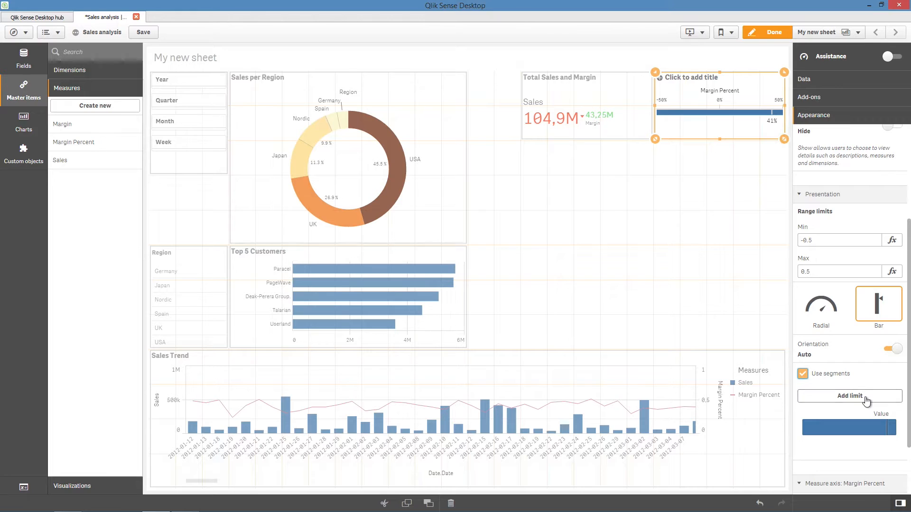
{"action": "left_click", "coordinate": [859, 395]}
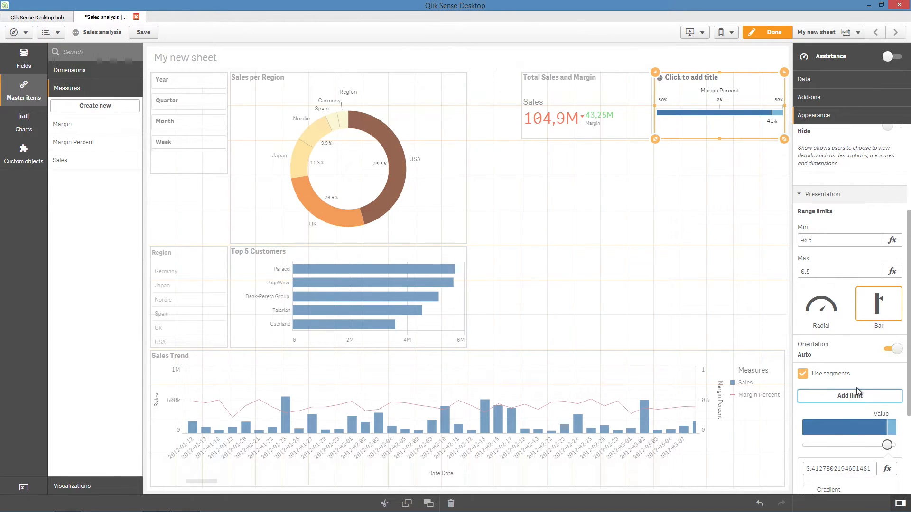
{"action": "left_click_drag", "start_coordinate": [872, 468], "coordinate": [824, 471]}
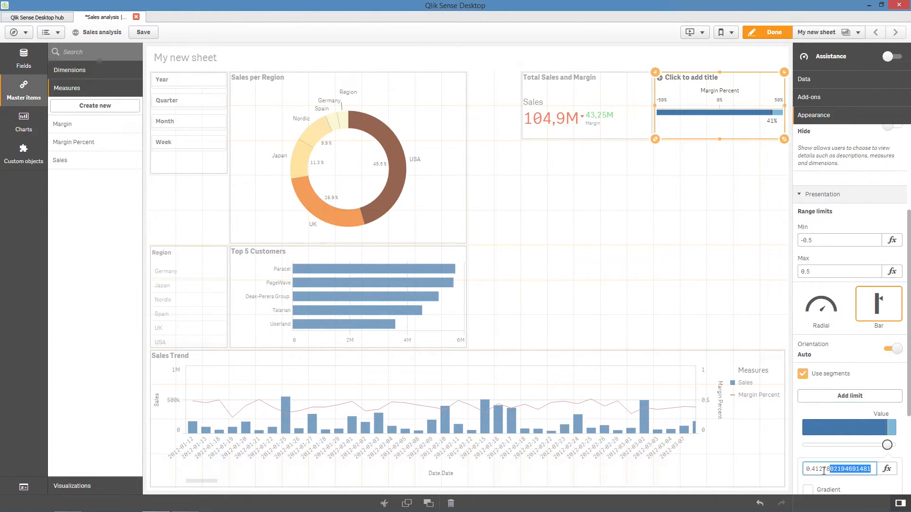
{"action": "type", "text": "2"}
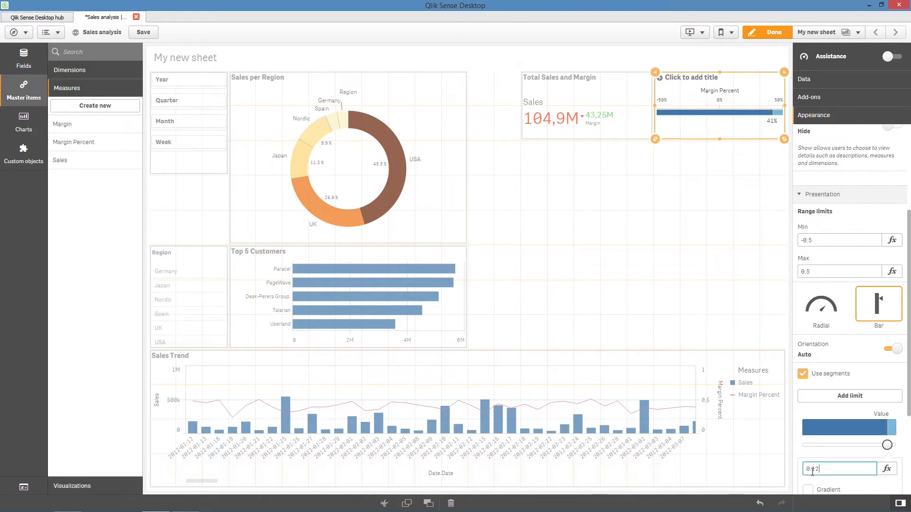
{"action": "left_click", "coordinate": [842, 451]}
Color the gauge's lower segment red and its upper segment green.
{"action": "scroll", "coordinate": [843, 427], "scroll_direction": "down", "scroll_amount": 2}
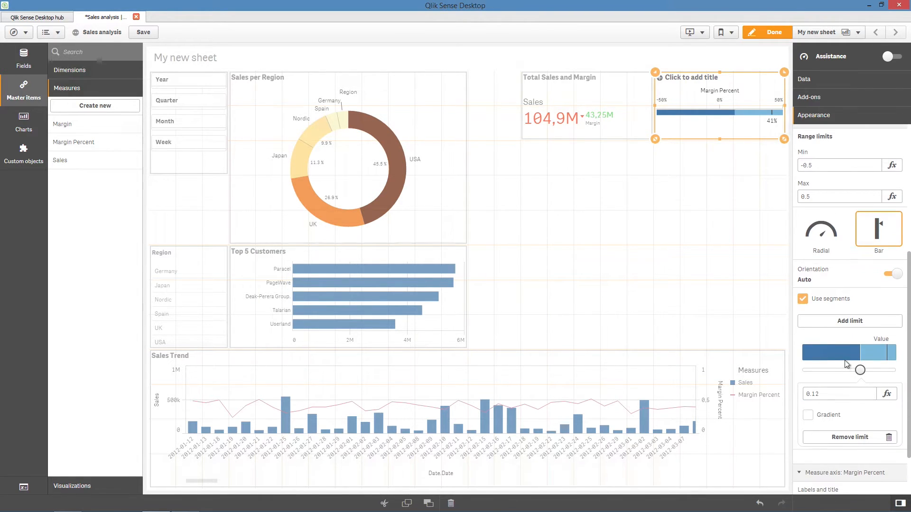
{"action": "left_click", "coordinate": [843, 357]}
{"action": "left_click", "coordinate": [814, 327]}
{"action": "left_click", "coordinate": [871, 359]}
{"action": "left_click", "coordinate": [870, 358]}
{"action": "left_click", "coordinate": [839, 328]}
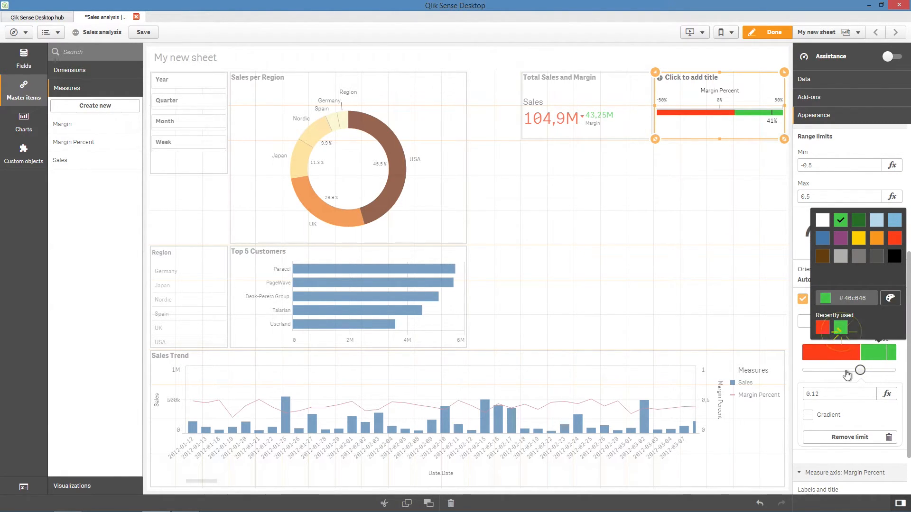
{"action": "left_click", "coordinate": [838, 463]}
Show labels only on the gauge's measure axis and title the gauge "Profit Margin".
{"action": "scroll", "coordinate": [840, 456], "scroll_direction": "down", "scroll_amount": 2}
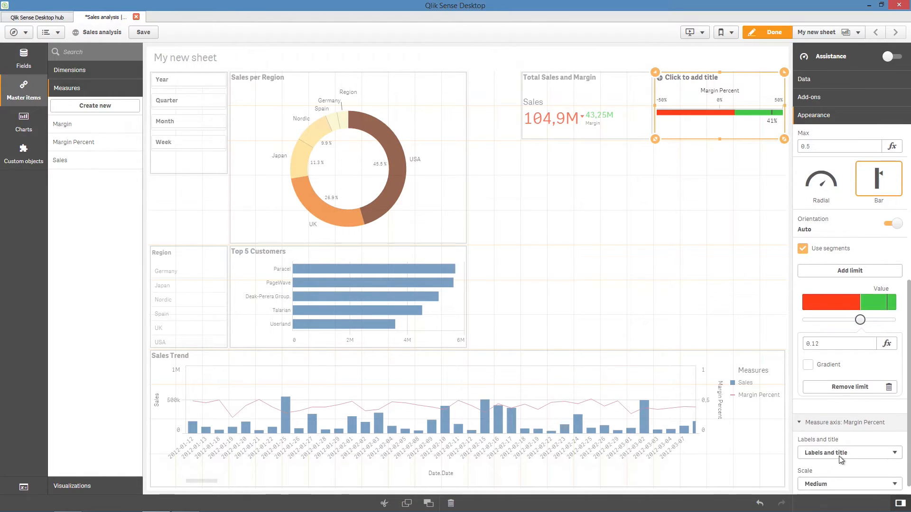
{"action": "left_click", "coordinate": [840, 445]}
{"action": "left_click", "coordinate": [831, 457]}
{"action": "left_click", "coordinate": [702, 77]}
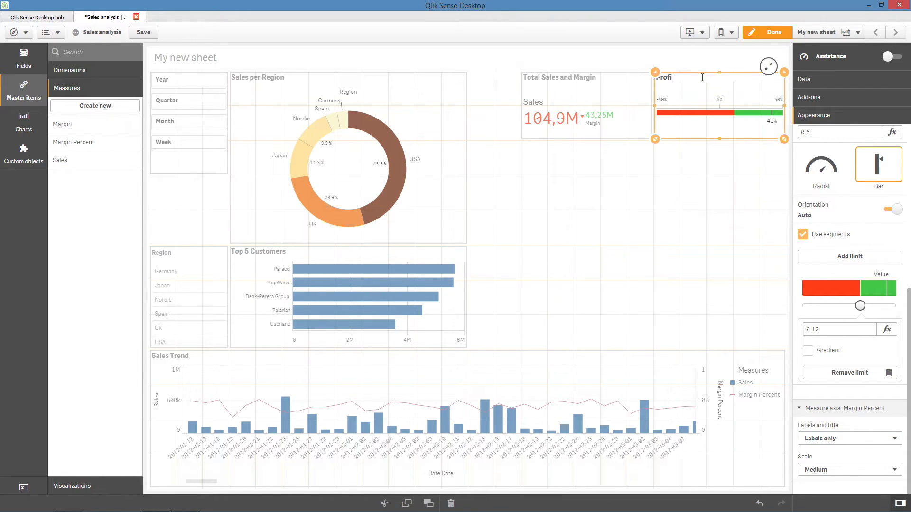
{"action": "left_click", "coordinate": [707, 158]}
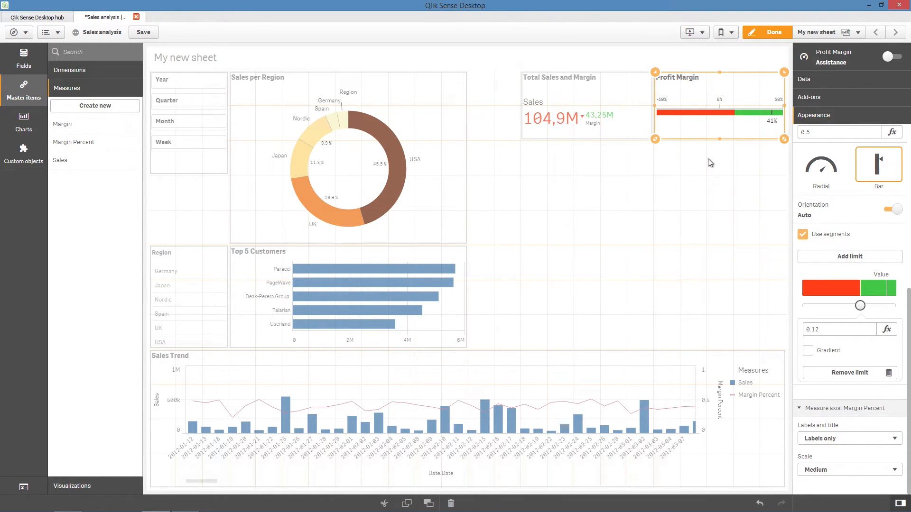
Add a line chart in the empty area below the KPI and gauge, with dimension Date.Quarter and measure Sales.
{"action": "left_click", "coordinate": [23, 123]}
{"action": "left_click_drag", "start_coordinate": [87, 218], "coordinate": [608, 234]}
{"action": "left_click", "coordinate": [629, 249]}
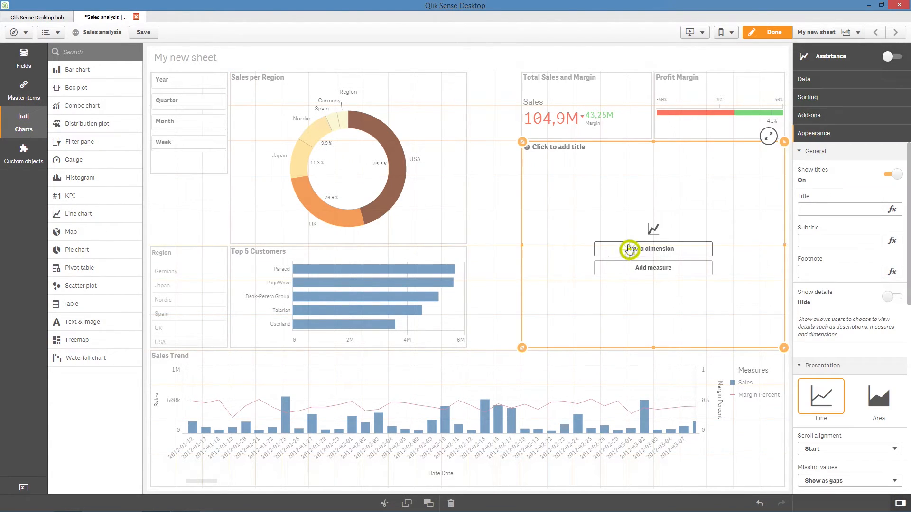
{"action": "type", "text": "Quarte"}
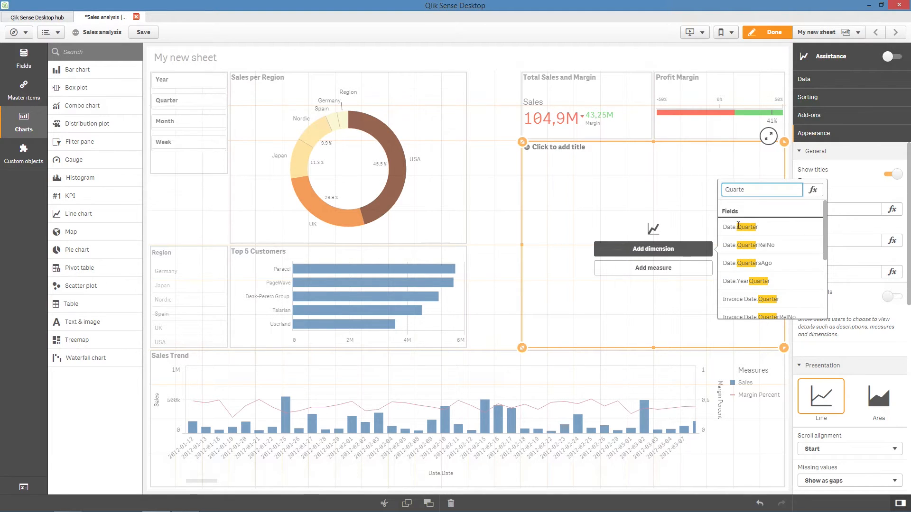
{"action": "left_click", "coordinate": [736, 229]}
{"action": "left_click", "coordinate": [680, 269]}
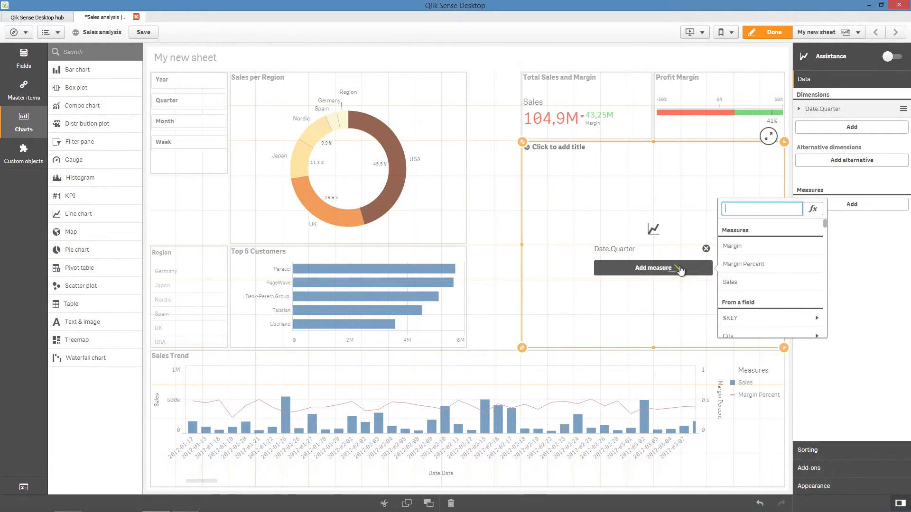
{"action": "type", "text": "Sa"}
{"action": "left_click", "coordinate": [733, 235]}
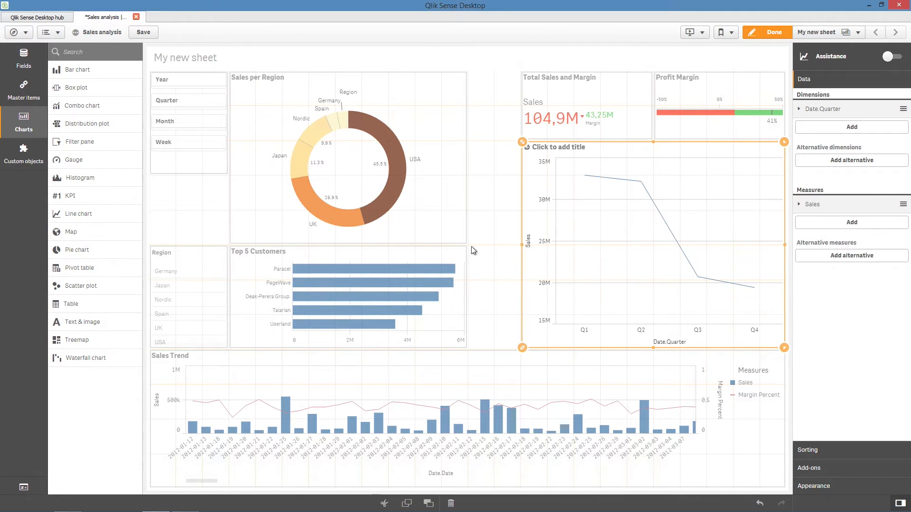
Add the Year field of Date to the line chart as a second dimension for separate lines.
{"action": "left_click", "coordinate": [24, 59]}
{"action": "left_click_drag", "start_coordinate": [115, 235], "coordinate": [662, 225]}
{"action": "left_click", "coordinate": [661, 209]}
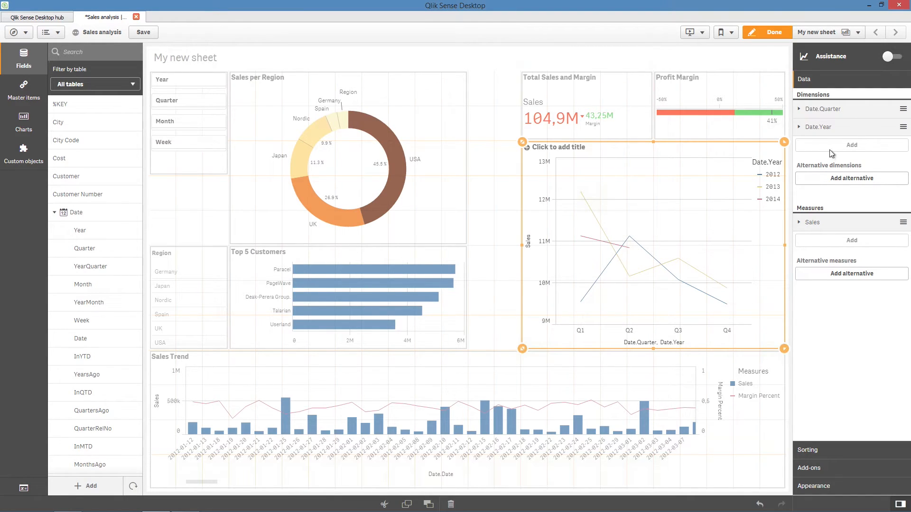
Shorten the line chart's dimension labels to Year and Quarter.
{"action": "left_click", "coordinate": [835, 126]}
{"action": "left_click", "coordinate": [805, 188]}
{"action": "key", "text": "BackSpace"}
{"action": "left_click", "coordinate": [830, 109]}
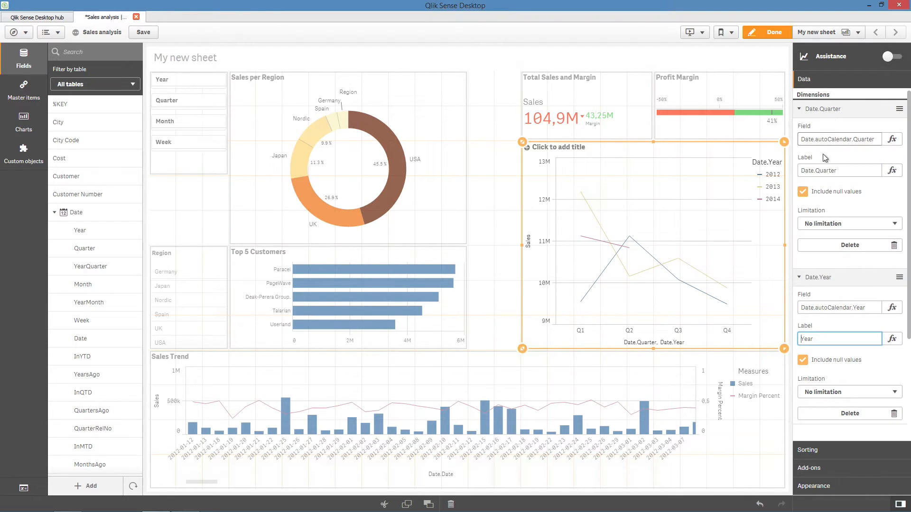
{"action": "left_click_drag", "start_coordinate": [815, 171], "coordinate": [793, 172]}
{"action": "key", "text": "BackSpace"}
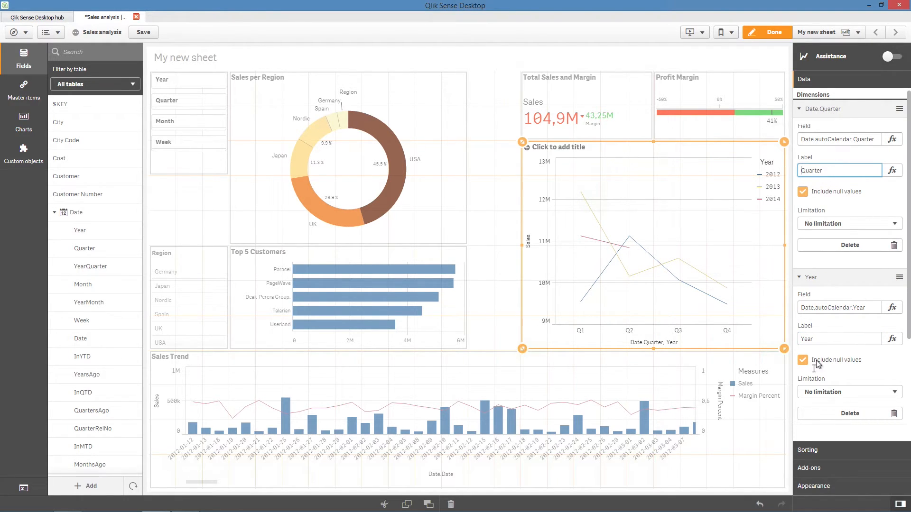
Title the line chart "Quarterly Trend" and show its data points.
{"action": "left_click", "coordinate": [817, 486]}
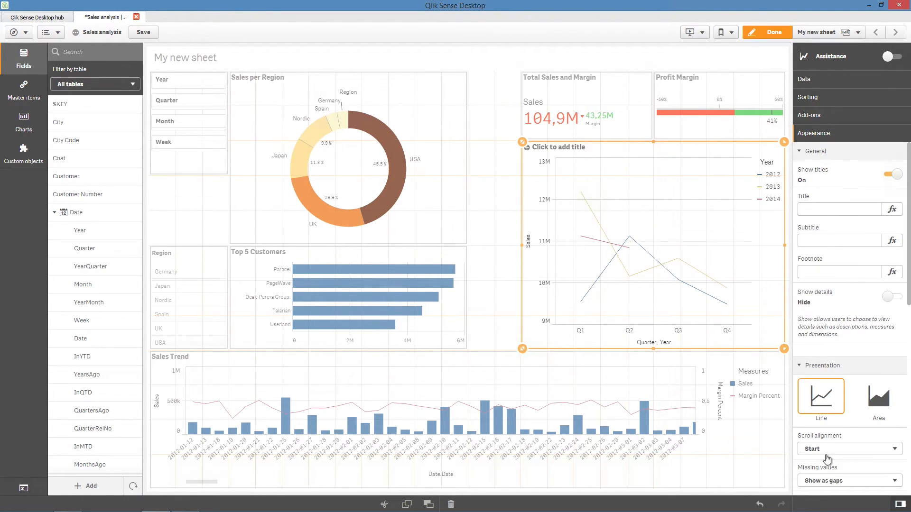
{"action": "left_click", "coordinate": [835, 209]}
{"action": "type", "text": "Quarterly Trend"}
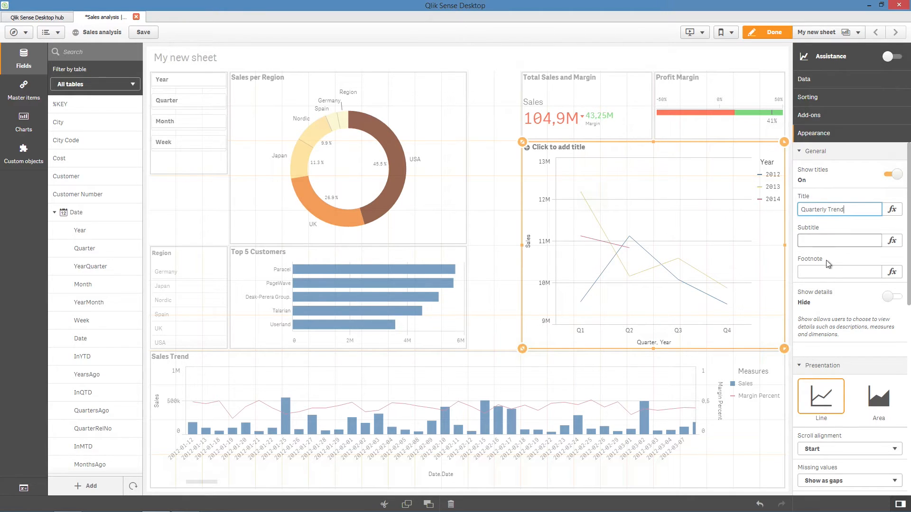
{"action": "scroll", "coordinate": [807, 375], "scroll_direction": "down", "scroll_amount": 3}
{"action": "left_click", "coordinate": [802, 376]}
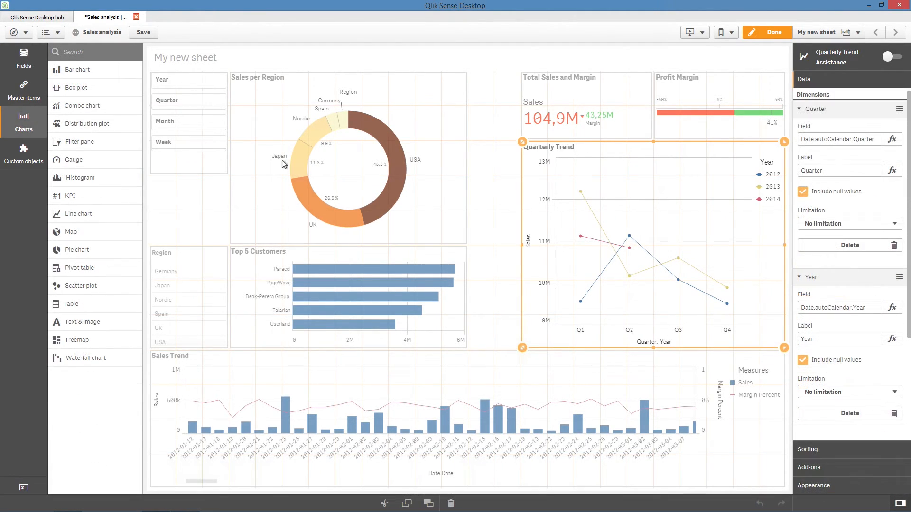
Add the Year, Quarter, Month and Week filter pane to the master items as "Date filter pane".
{"action": "right_click", "coordinate": [211, 151]}
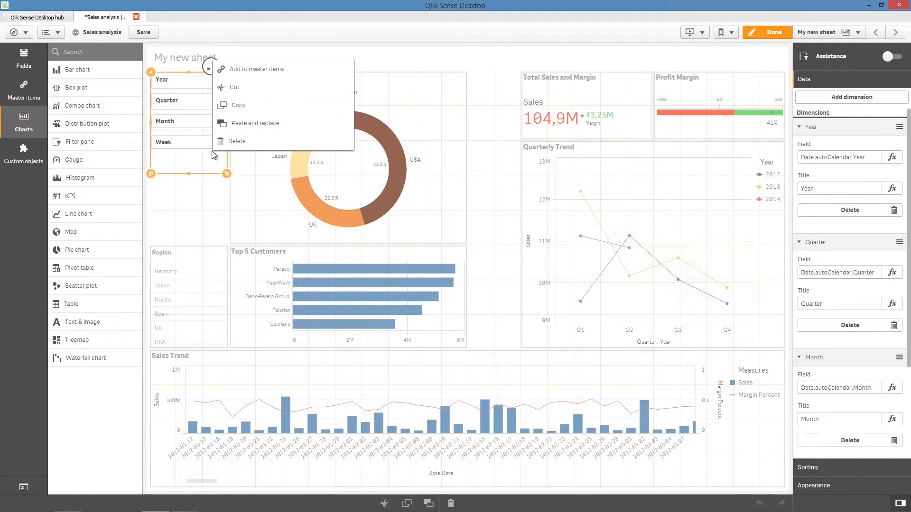
{"action": "left_click", "coordinate": [237, 72]}
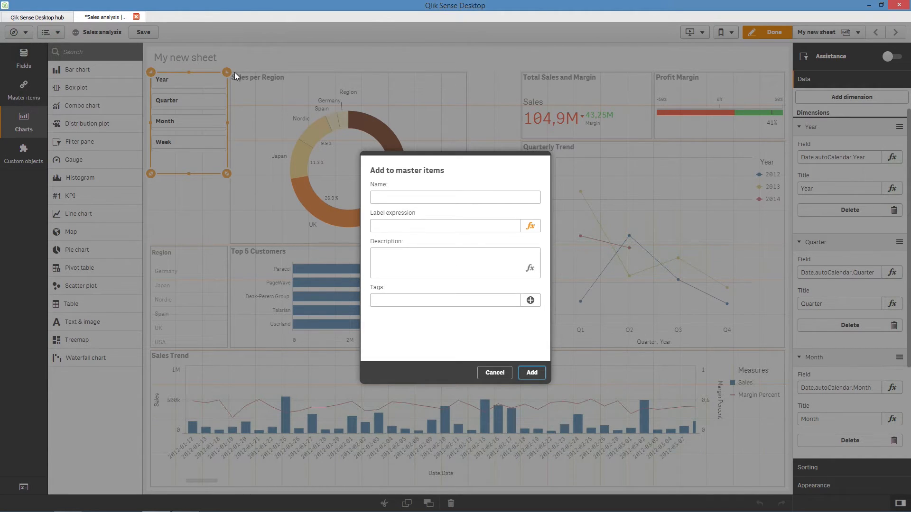
{"action": "left_click", "coordinate": [392, 201]}
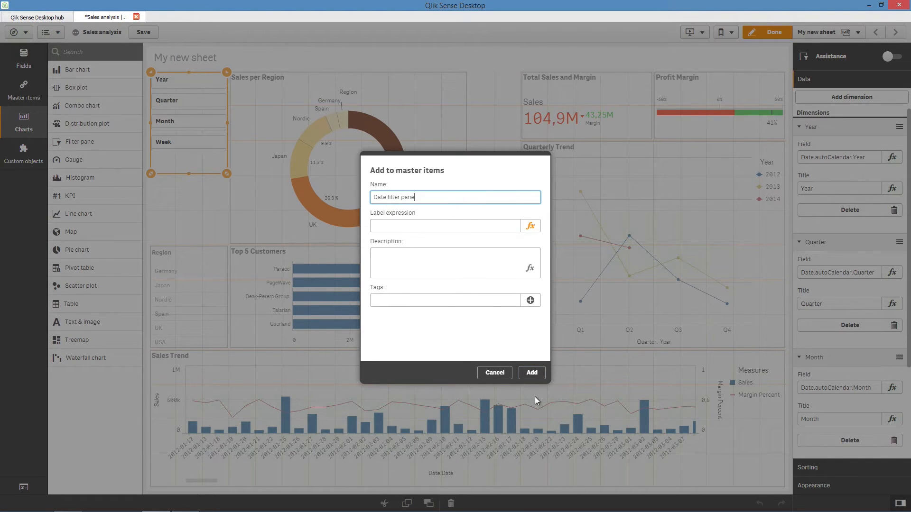
{"action": "left_click", "coordinate": [531, 372]}
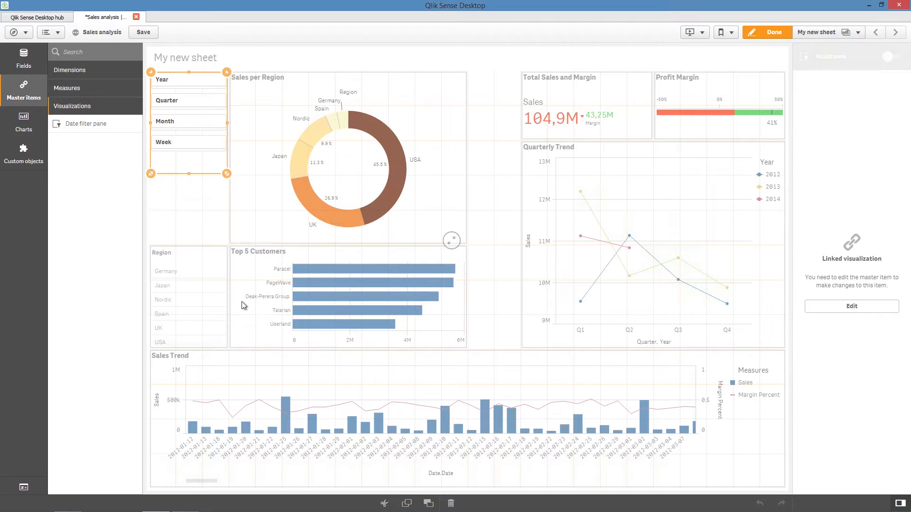
Add the Region filter pane to the master items as "Region Filter Pane".
{"action": "right_click", "coordinate": [175, 291]}
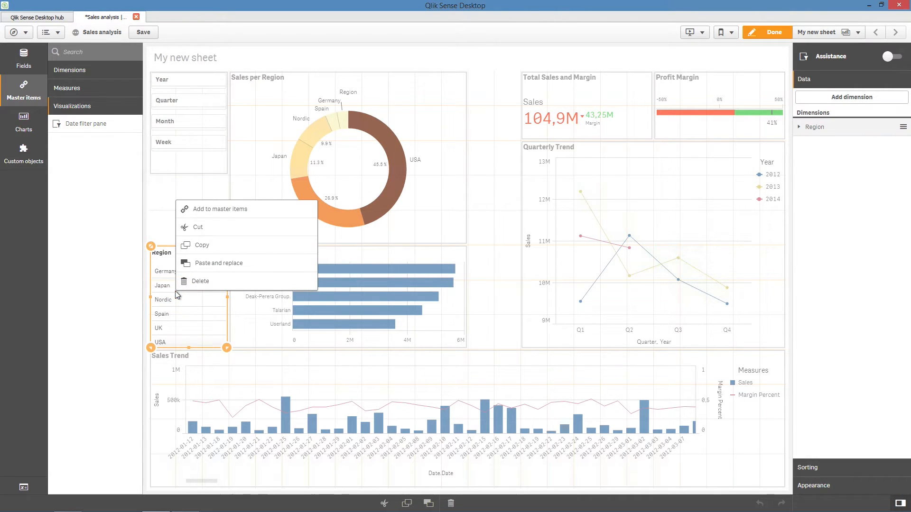
{"action": "left_click", "coordinate": [241, 210]}
{"action": "left_click", "coordinate": [382, 198]}
{"action": "type", "text": "Region Filter Pane"}
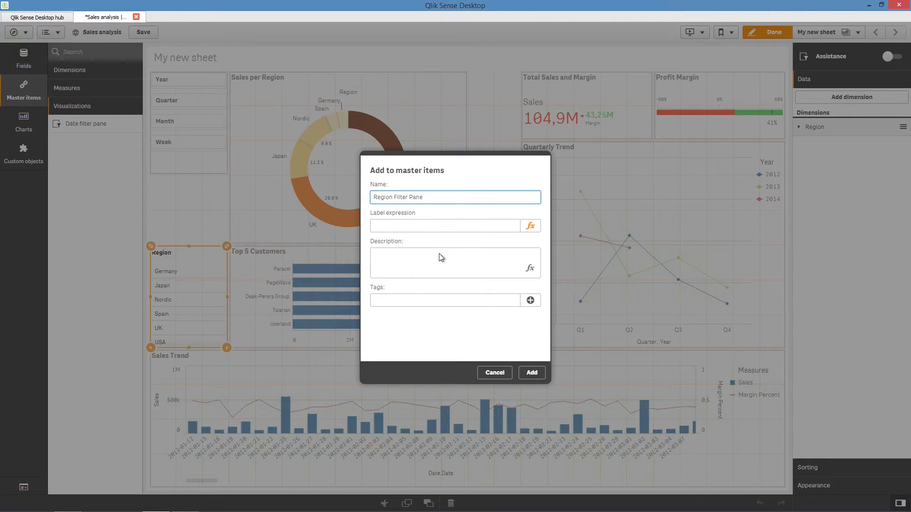
{"action": "left_click", "coordinate": [531, 372]}
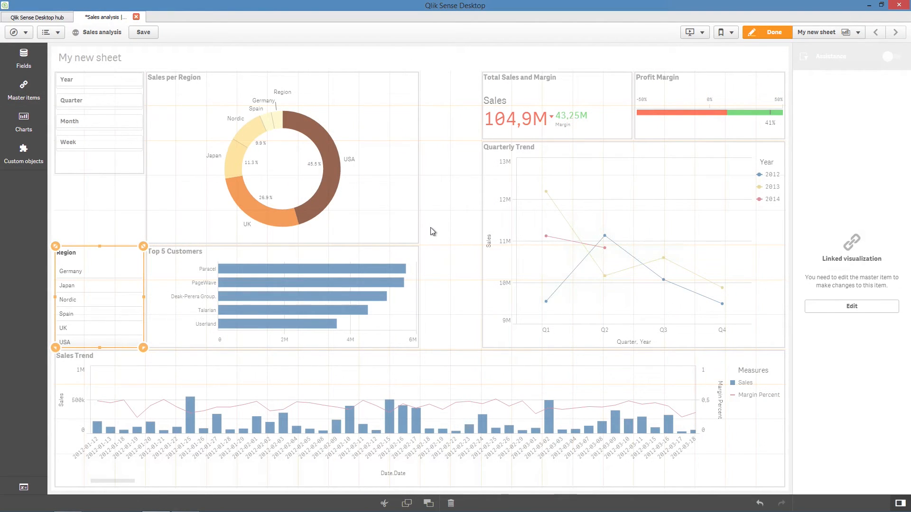
Retitle the current sheet "Sales Dashboard".
{"action": "left_click", "coordinate": [430, 228]}
{"action": "left_click_drag", "start_coordinate": [827, 97], "coordinate": [789, 99]}
{"action": "type", "text": "Sales Dashboard"}
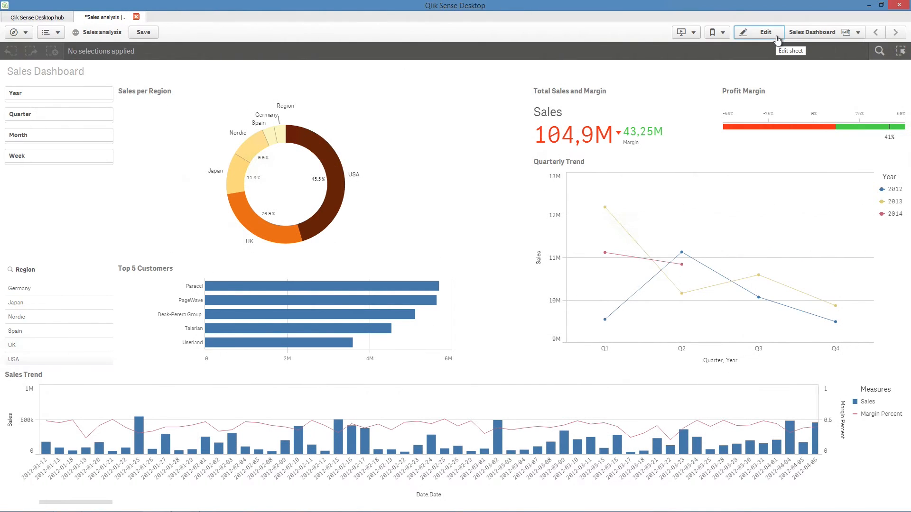
Create a new sheet titled "Product Details" in the app and open it.
{"action": "left_click", "coordinate": [845, 34]}
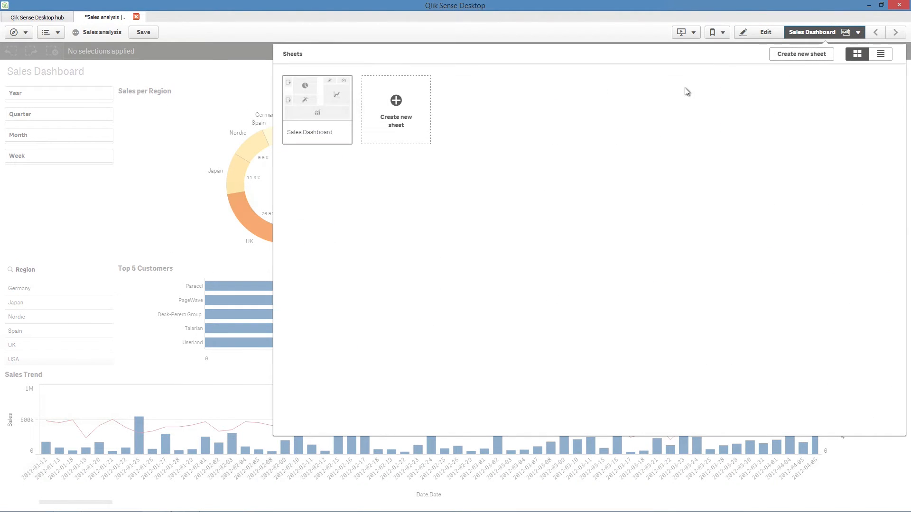
{"action": "left_click", "coordinate": [417, 101]}
{"action": "type", "text": "Prod"}
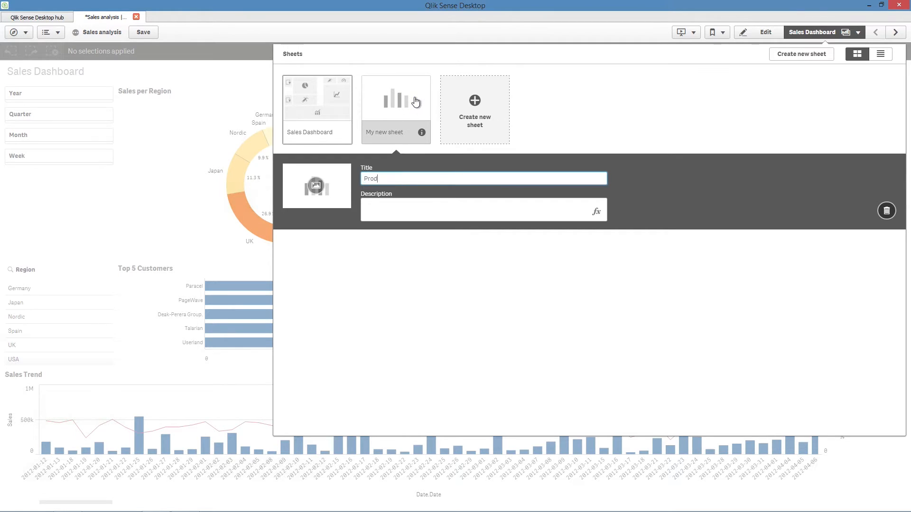
{"action": "type", "text": "uct Details"}
{"action": "key", "text": "Return"}
{"action": "left_click", "coordinate": [416, 101]}
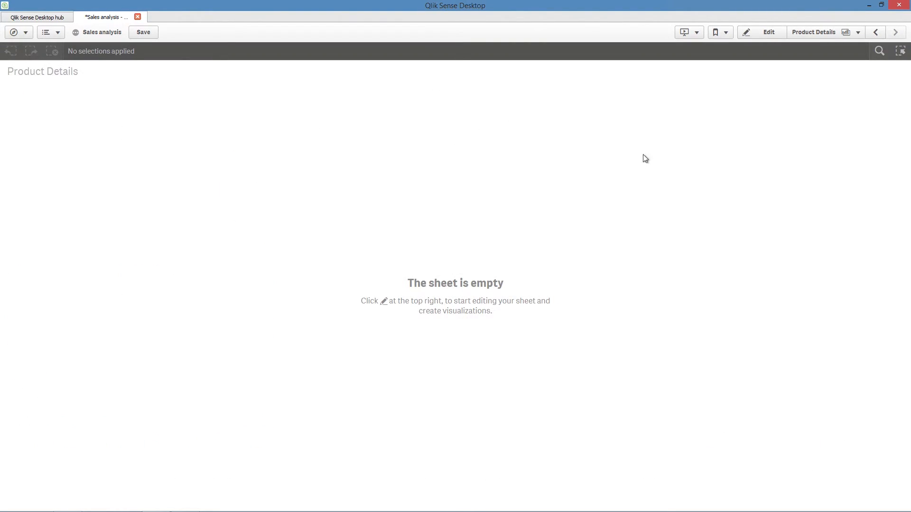
Edit the Product Details sheet and place the Date filter pane master item with the Region Filter Pane below it.
{"action": "left_click", "coordinate": [758, 34]}
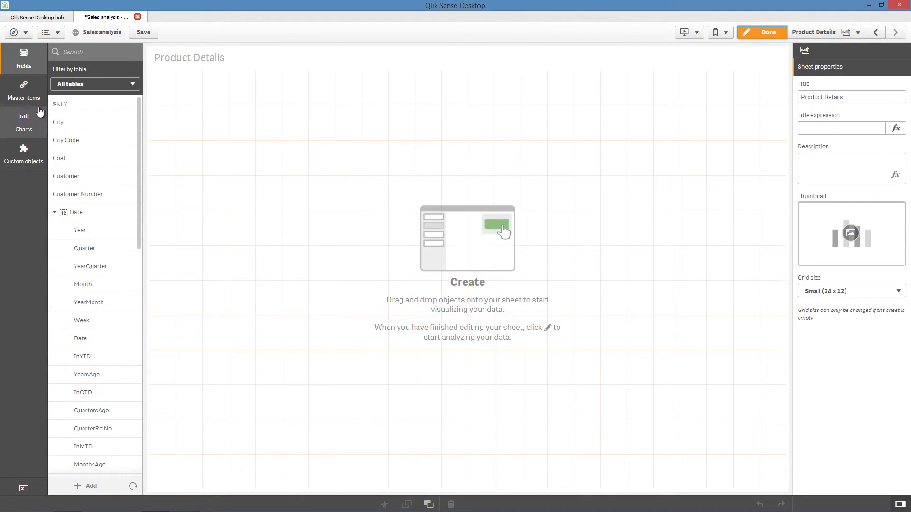
{"action": "left_click", "coordinate": [26, 94]}
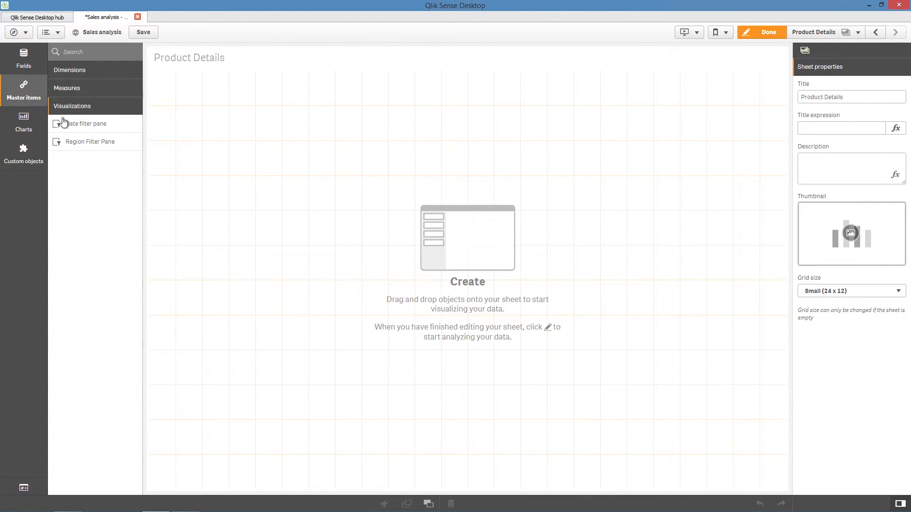
{"action": "left_click_drag", "start_coordinate": [78, 130], "coordinate": [252, 187]}
{"action": "left_click_drag", "start_coordinate": [92, 146], "coordinate": [223, 258]}
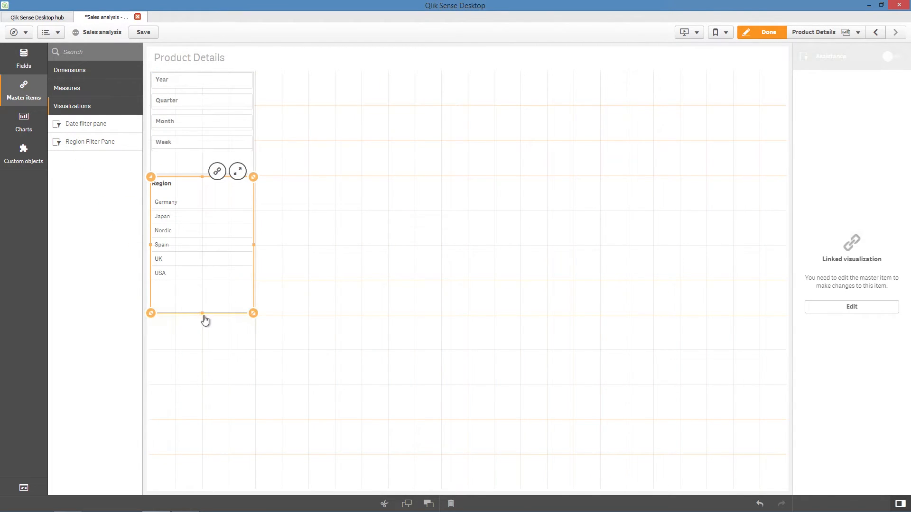
Extend the Region filter pane downward and lower its upper edge by one grid row, leaving a gap below the date pane.
{"action": "left_click_drag", "start_coordinate": [205, 319], "coordinate": [204, 386]}
{"action": "left_click_drag", "start_coordinate": [203, 185], "coordinate": [204, 219]}
{"action": "left_click", "coordinate": [271, 171]}
Add a bar chart beside the filter panes with Product Group as dimension and Sales as measure.
{"action": "left_click", "coordinate": [25, 127]}
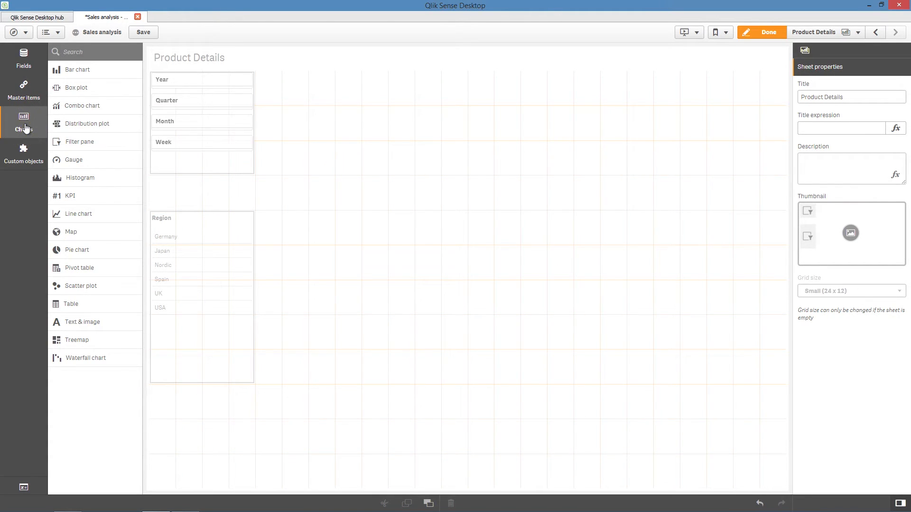
{"action": "left_click_drag", "start_coordinate": [81, 70], "coordinate": [425, 144]}
{"action": "left_click", "coordinate": [521, 179]}
{"action": "type", "text": "Produc"}
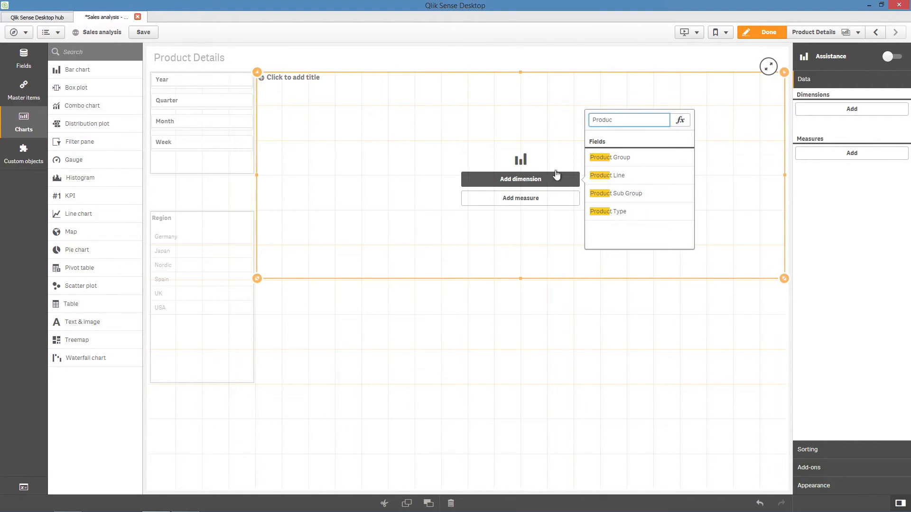
{"action": "left_click", "coordinate": [596, 159]}
{"action": "left_click", "coordinate": [556, 205]}
{"action": "type", "text": "Sa"}
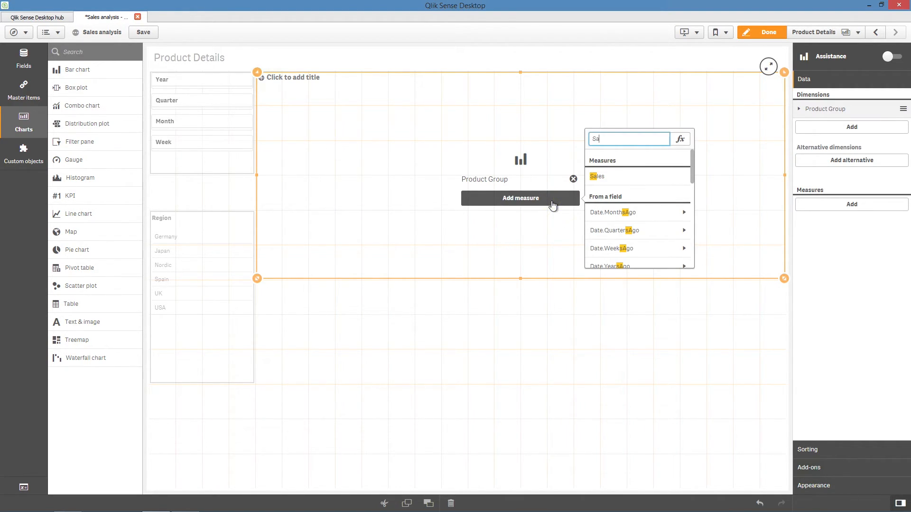
{"action": "left_click", "coordinate": [604, 175]}
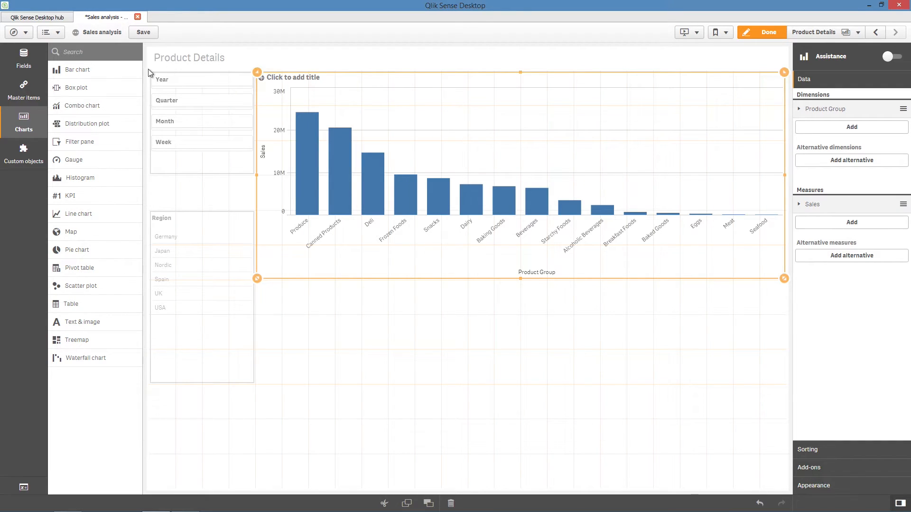
Add the Margin master measure to the bar chart as a second measure.
{"action": "left_click", "coordinate": [5, 91]}
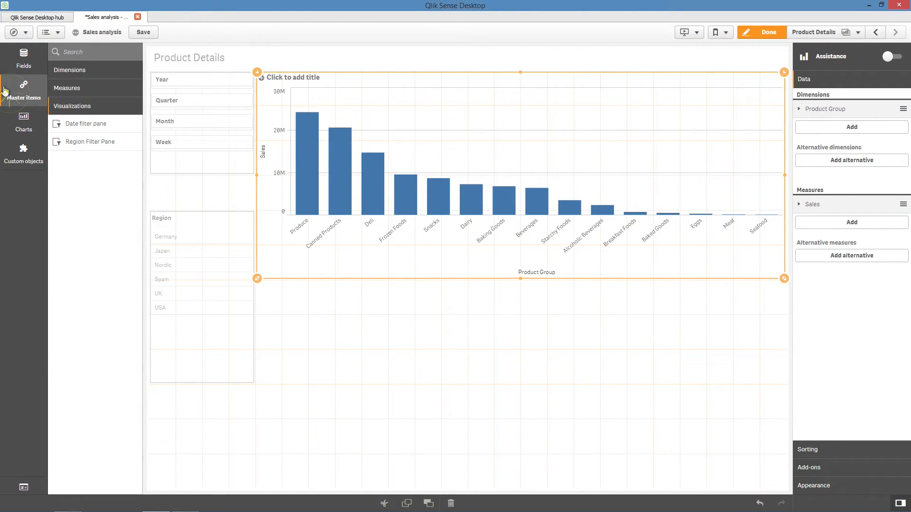
{"action": "left_click", "coordinate": [70, 90]}
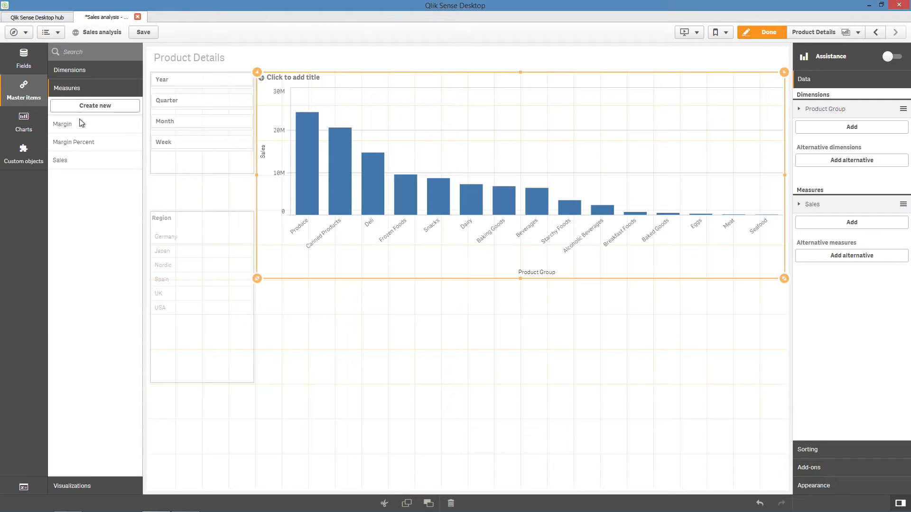
{"action": "left_click_drag", "start_coordinate": [82, 125], "coordinate": [463, 145]}
{"action": "left_click", "coordinate": [470, 145]}
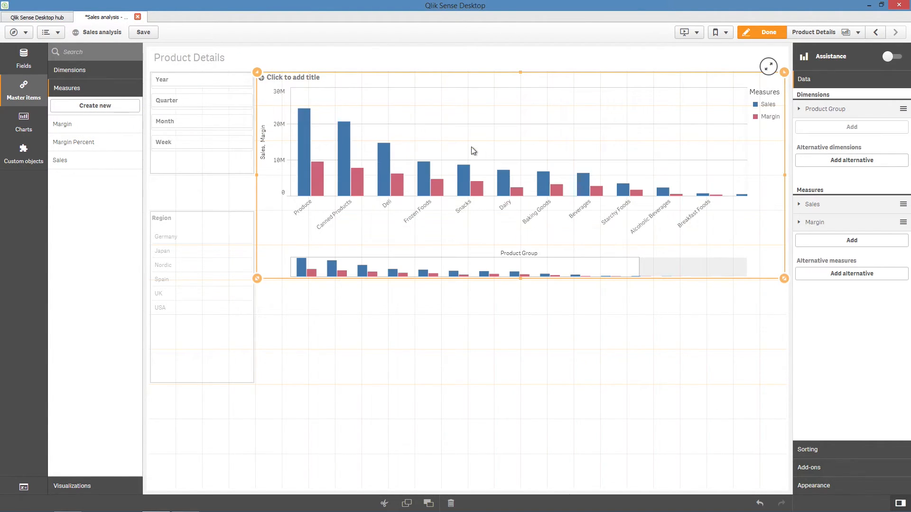
Turn on value labels for the bar chart.
{"action": "left_click", "coordinate": [815, 486]}
{"action": "scroll", "coordinate": [818, 379], "scroll_direction": "down", "scroll_amount": 5}
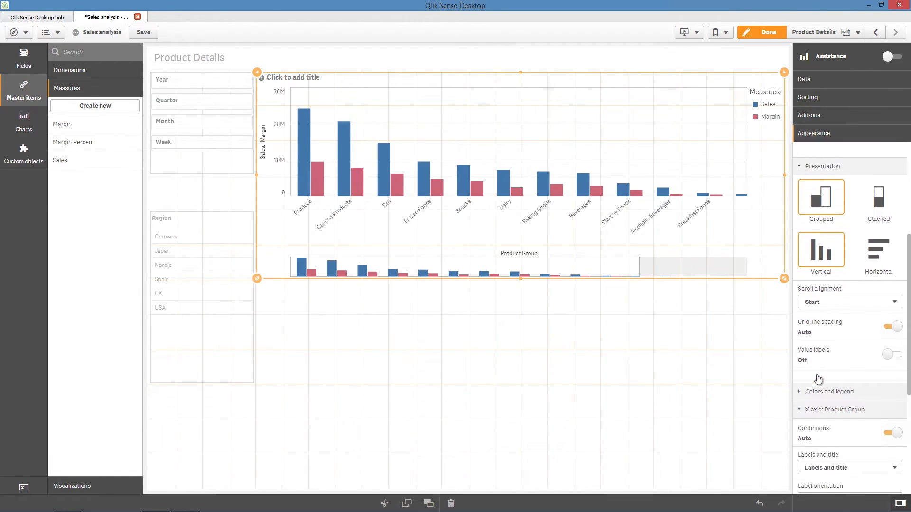
{"action": "left_click", "coordinate": [894, 337]}
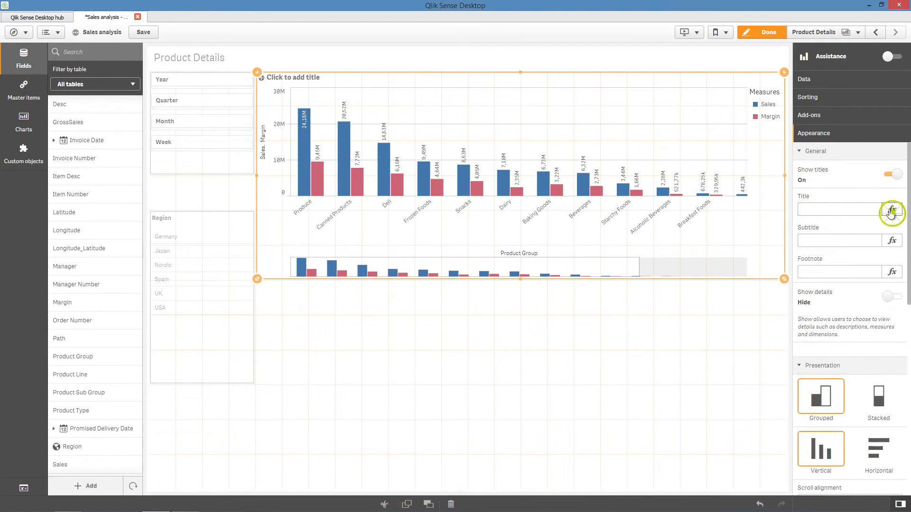
Set the bar chart's title to the expression = 'Total Sales:$' & Round (Sum(Sales)/1000000,0.1)&'M'.
{"action": "left_click", "coordinate": [889, 210]}
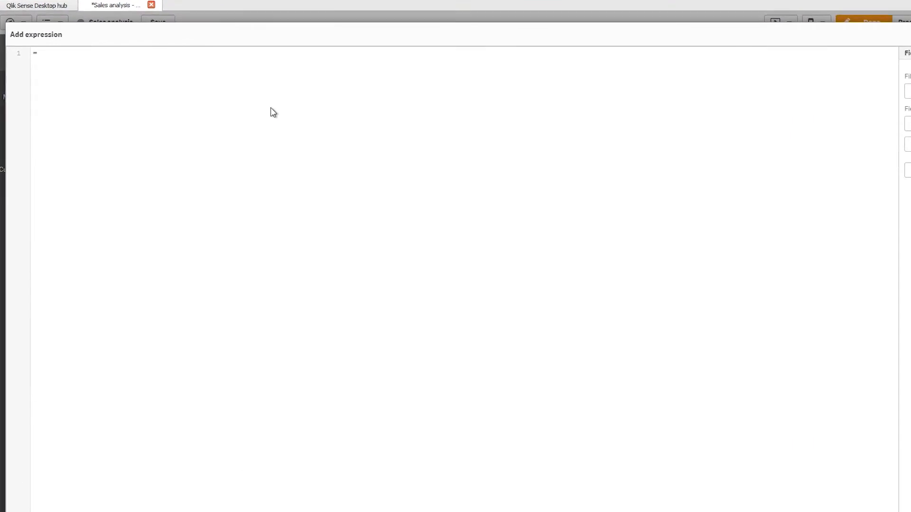
{"action": "type", "text": "'Total Sales"}
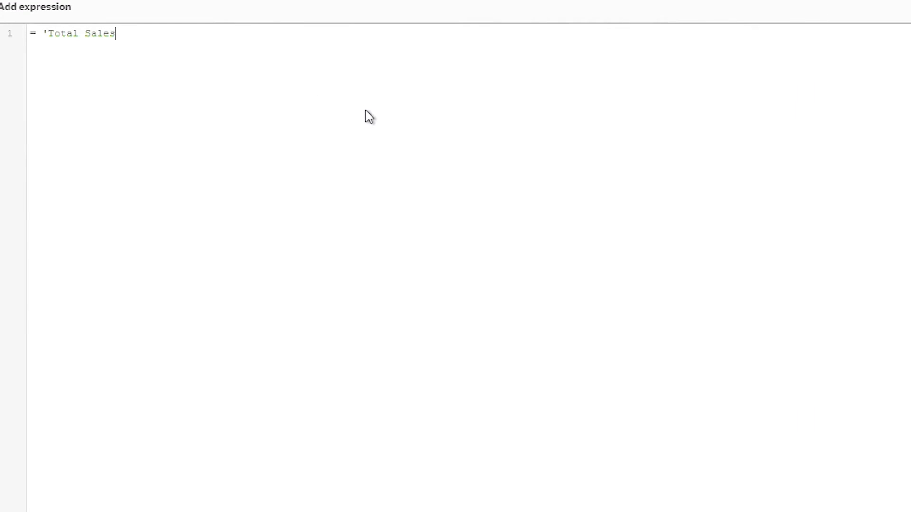
{"action": "type", "text": ":$' & Round (Sum(Sales"}
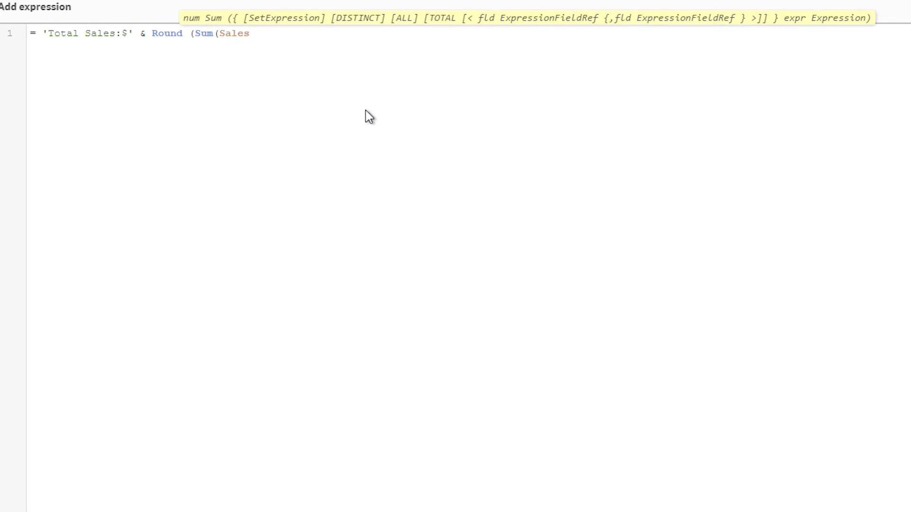
{"action": "type", "text": ")/1000000"}
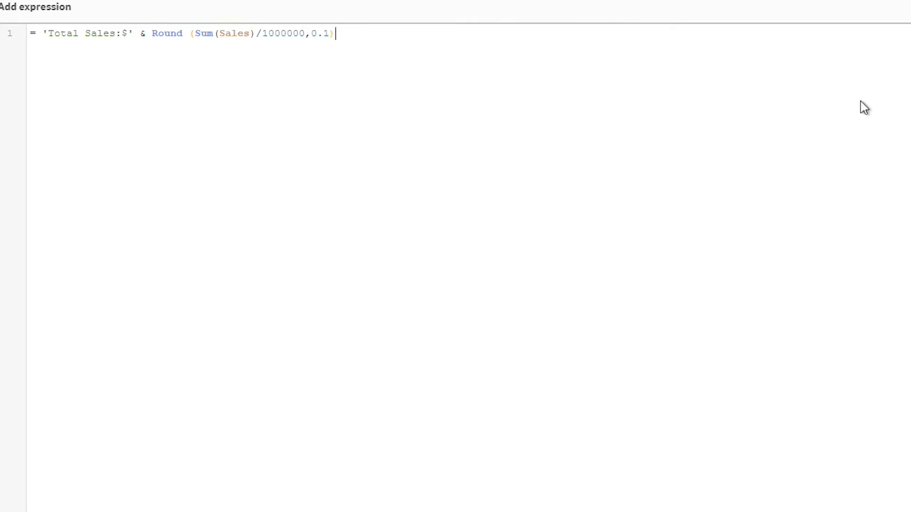
{"action": "type", "text": ",0.1)&'M'"}
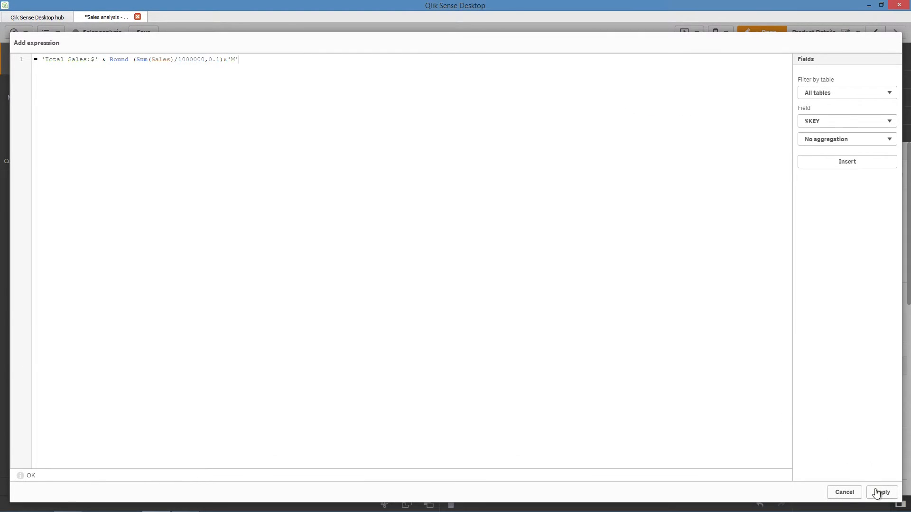
{"action": "left_click", "coordinate": [880, 493]}
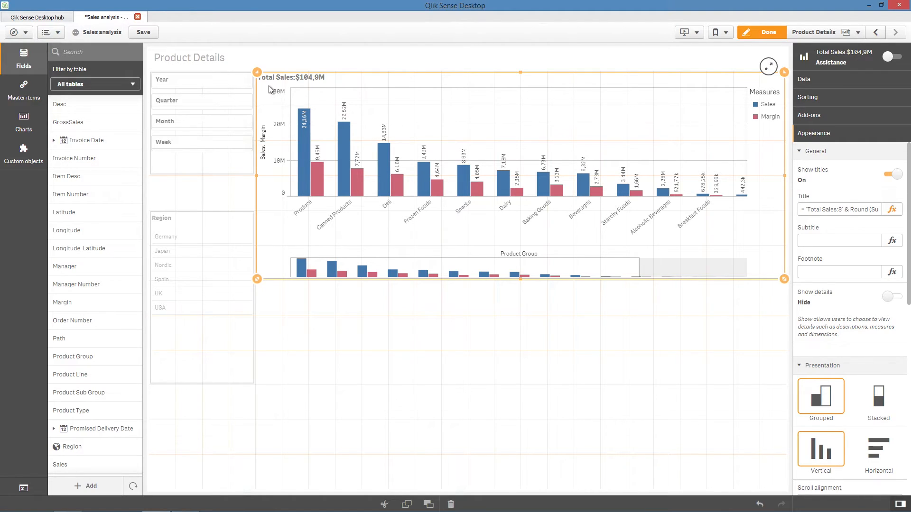
Create a new object below the bar chart from the Product Type field and add Product Group to it.
{"action": "left_click", "coordinate": [95, 53]}
{"action": "type", "text": "Produc"}
{"action": "left_click_drag", "start_coordinate": [96, 158], "coordinate": [420, 352]}
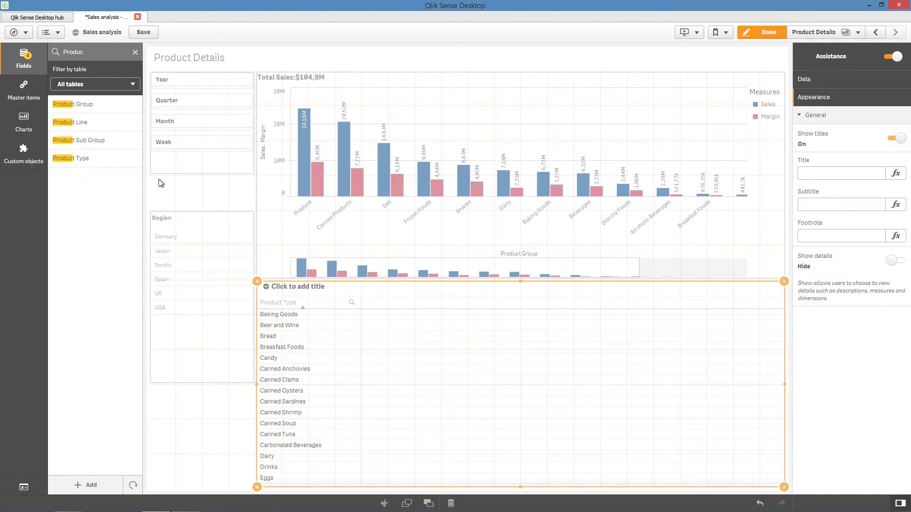
{"action": "left_click_drag", "start_coordinate": [88, 104], "coordinate": [455, 389]}
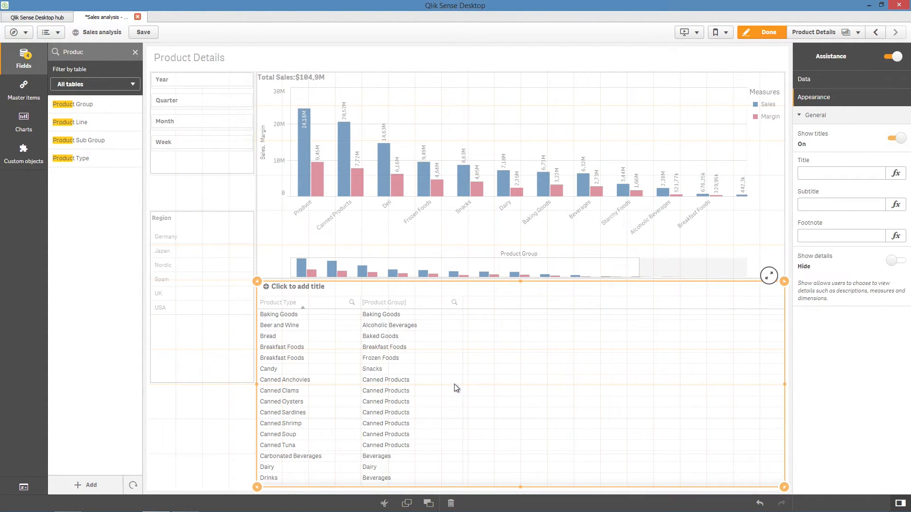
Add the Sales master measure to the object holding Product Type and Product Group.
{"action": "left_click", "coordinate": [24, 92]}
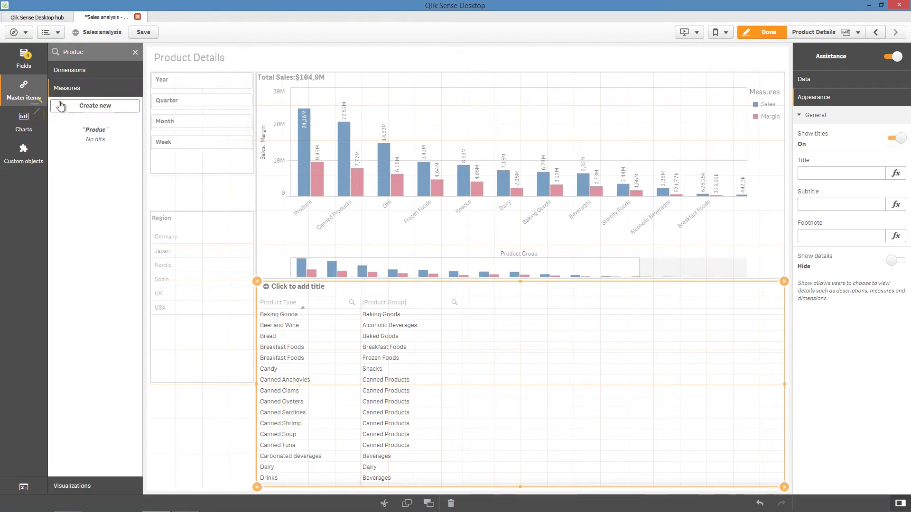
{"action": "left_click", "coordinate": [134, 52]}
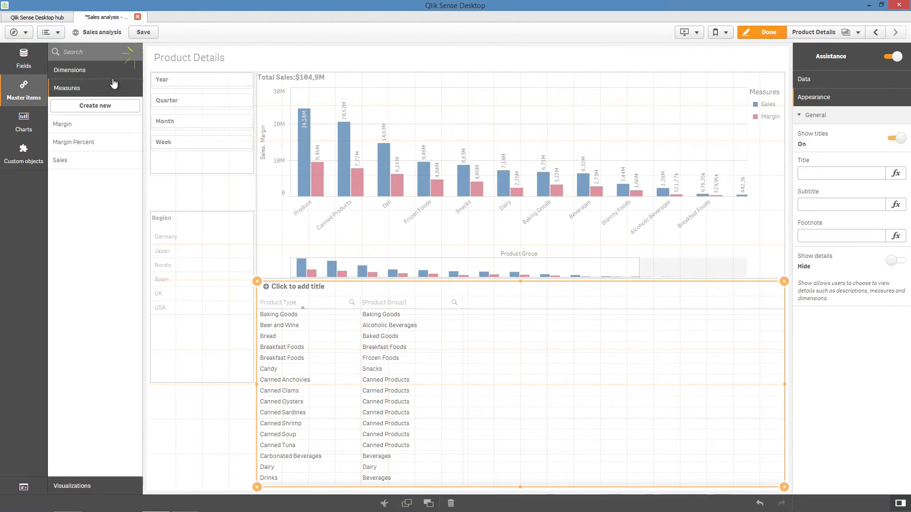
{"action": "left_click_drag", "start_coordinate": [67, 159], "coordinate": [485, 356]}
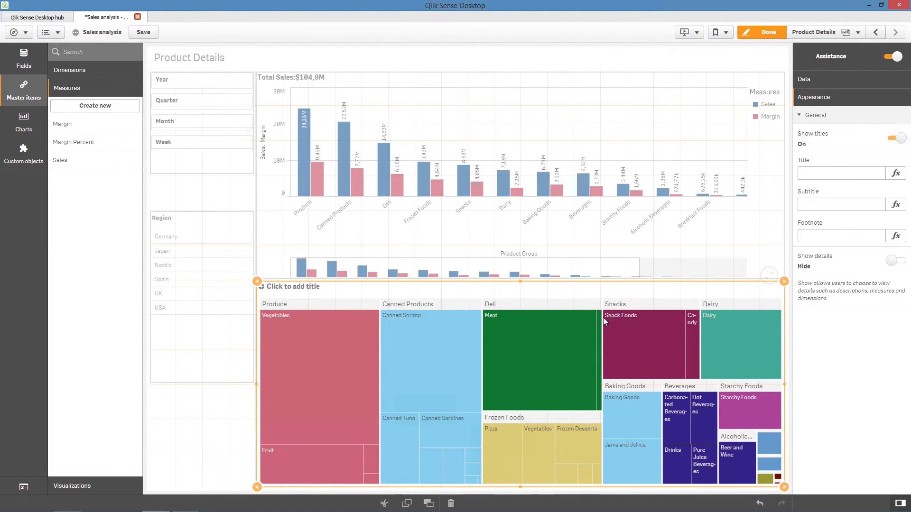
Turn off chart assistance for the treemap and set its custom colors to By measure.
{"action": "left_click", "coordinate": [887, 57]}
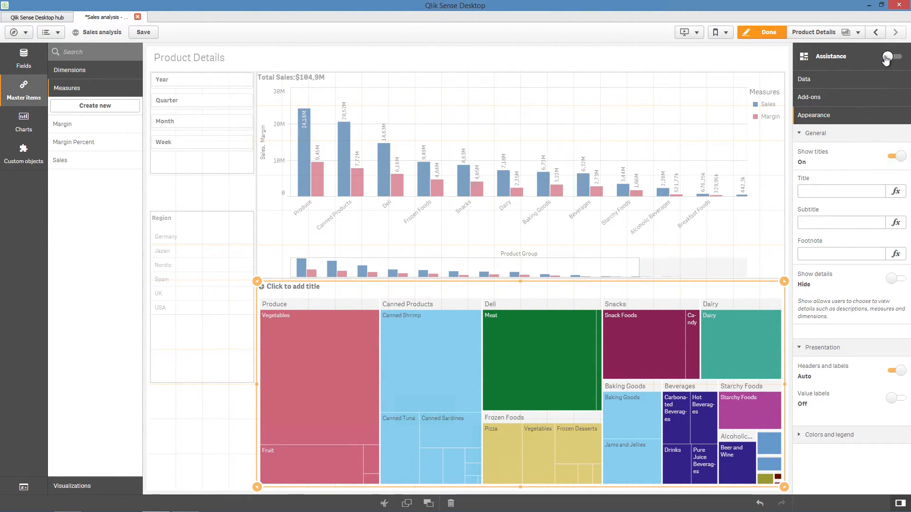
{"action": "left_click", "coordinate": [835, 435]}
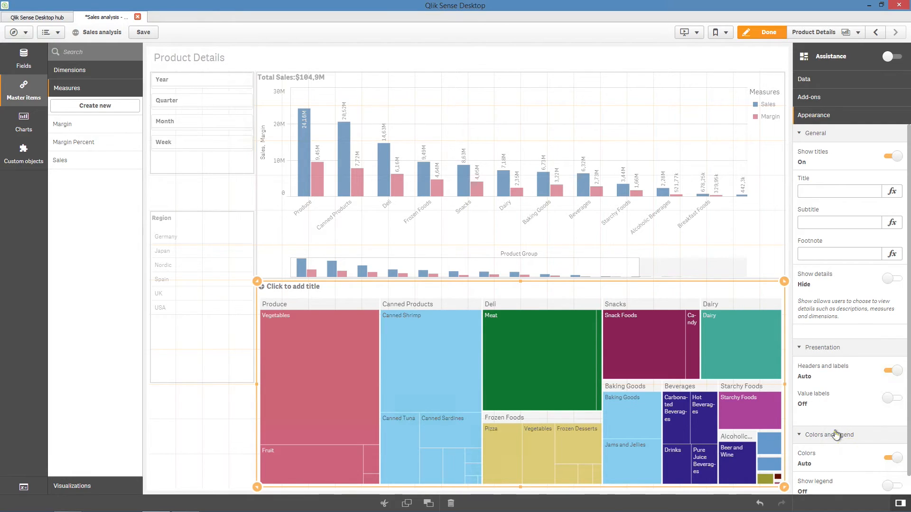
{"action": "left_click", "coordinate": [888, 455]}
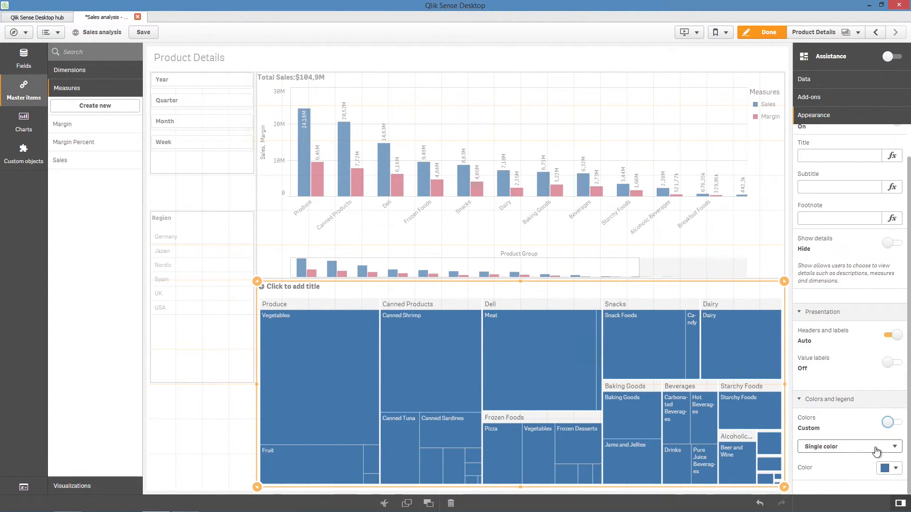
{"action": "left_click", "coordinate": [866, 449]}
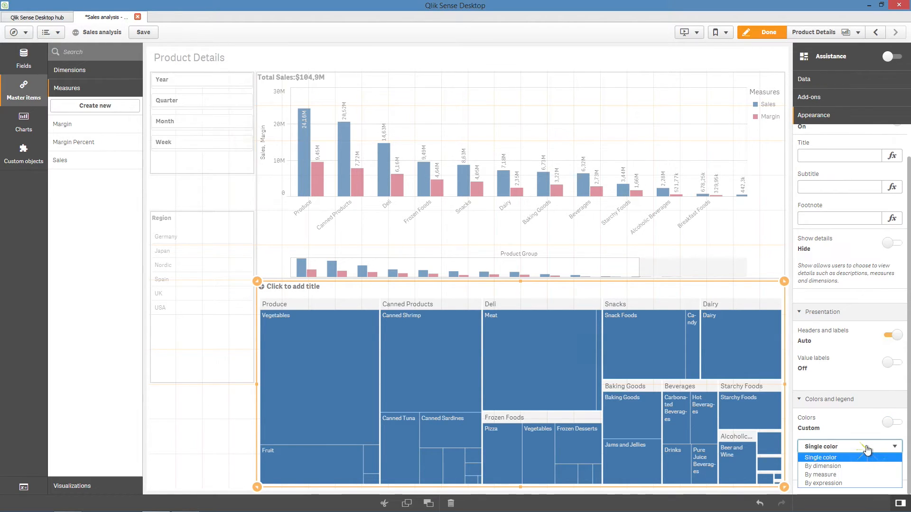
{"action": "left_click", "coordinate": [859, 475]}
Title the treemap "Product Treemap".
{"action": "left_click", "coordinate": [813, 184]}
{"action": "type", "text": "Product Treemap"}
{"action": "key", "text": "Return"}
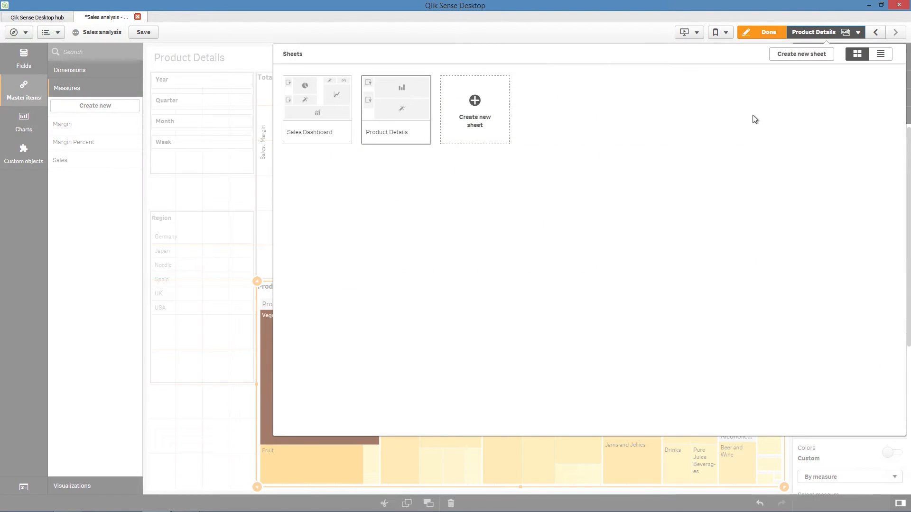
Create a new sheet titled "Customer Details" and open it.
{"action": "left_click", "coordinate": [503, 109]}
{"action": "type", "text": "Customer Details"}
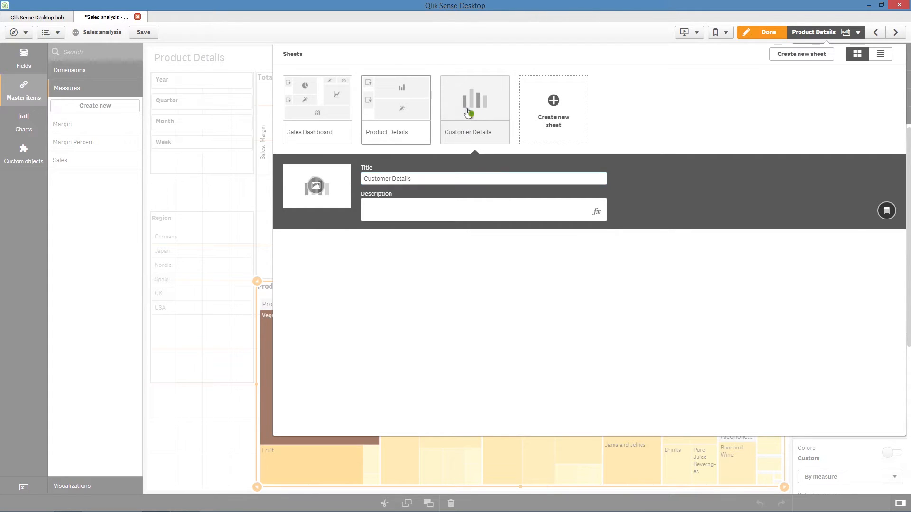
{"action": "left_click", "coordinate": [477, 113]}
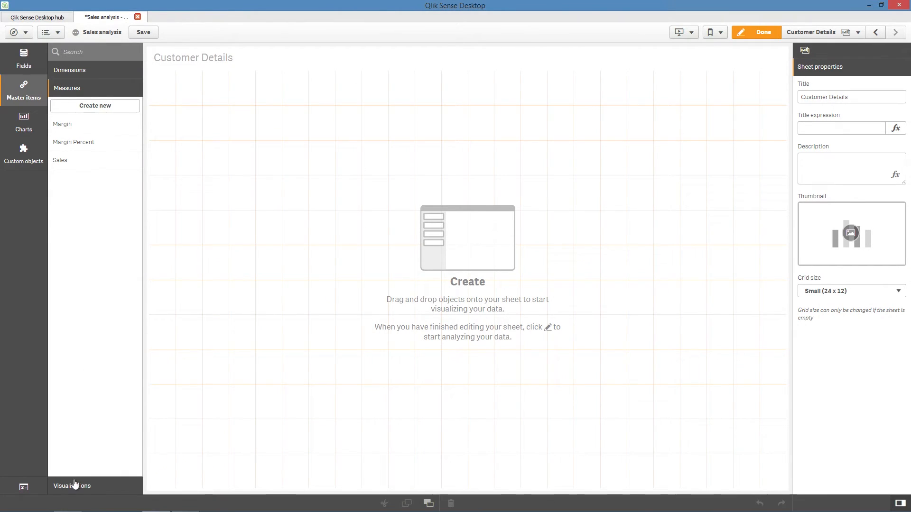
Place the Date filter pane master visualization in the sheet's upper-left corner and add the Manager field below it.
{"action": "left_click", "coordinate": [74, 484]}
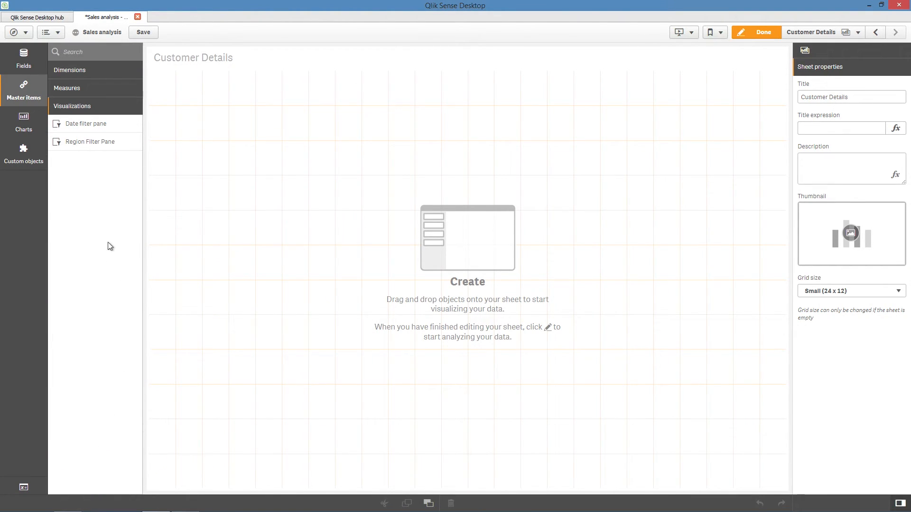
{"action": "left_click_drag", "start_coordinate": [64, 129], "coordinate": [197, 124]}
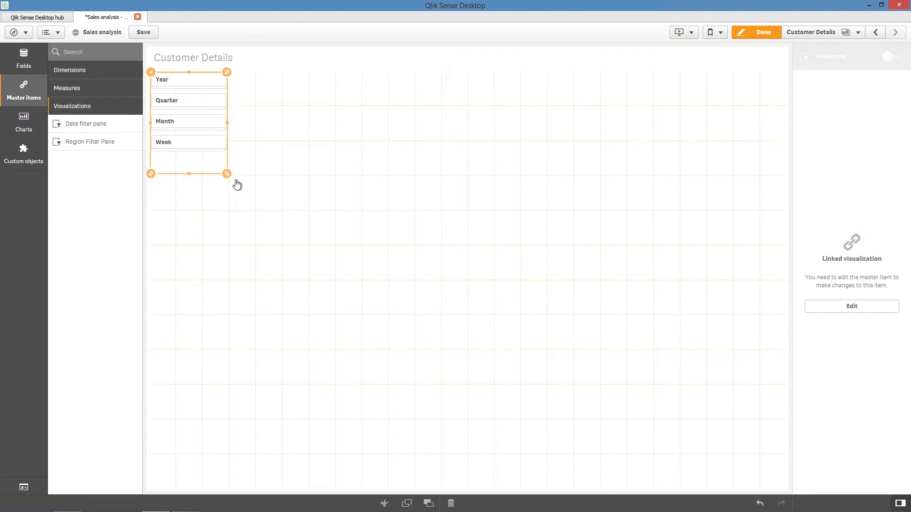
{"action": "left_click", "coordinate": [24, 60]}
{"action": "left_click", "coordinate": [100, 54]}
{"action": "type", "text": "Mana"}
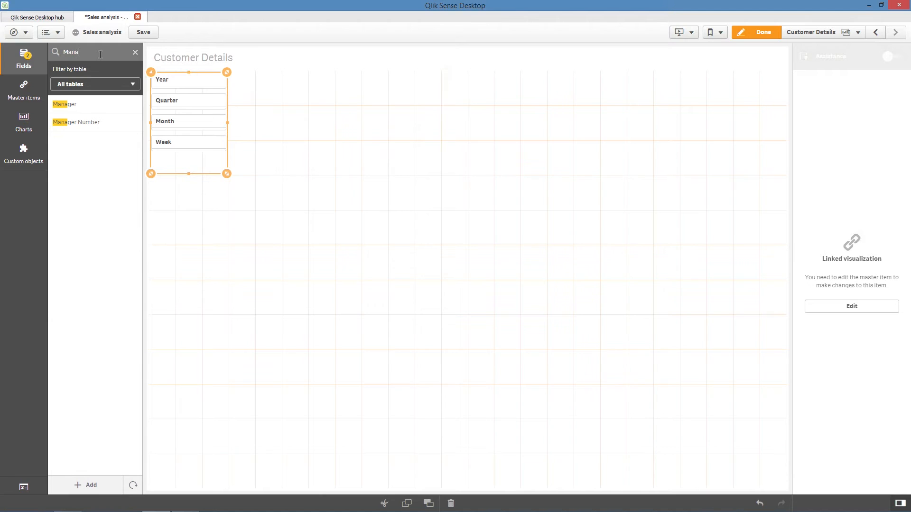
{"action": "left_click_drag", "start_coordinate": [105, 100], "coordinate": [204, 265]}
Add a scatter plot beside the date filter pane with Customer as its dimension and Sales as its first measure.
{"action": "left_click", "coordinate": [22, 124]}
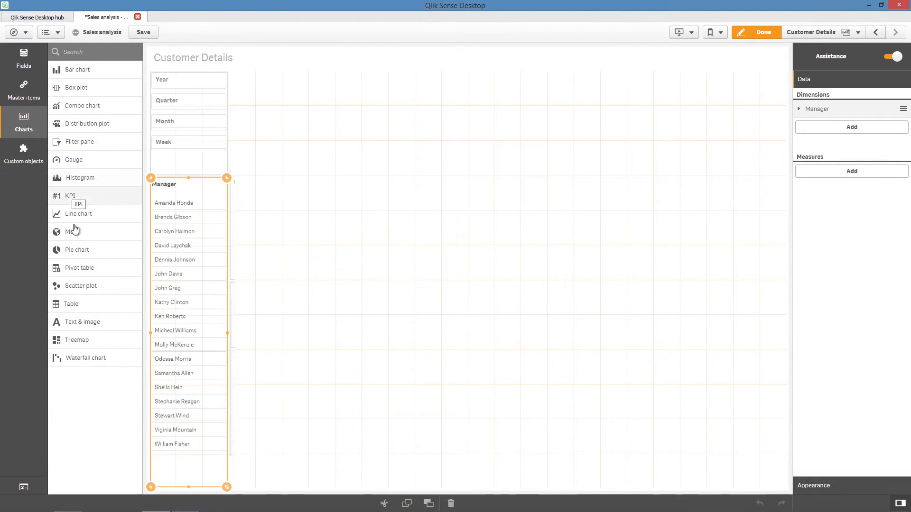
{"action": "left_click_drag", "start_coordinate": [80, 285], "coordinate": [368, 146]}
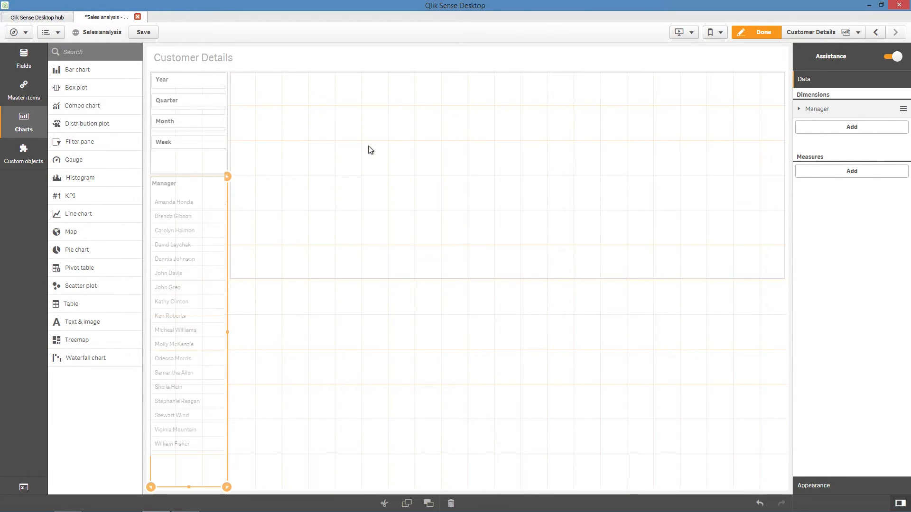
{"action": "left_click", "coordinate": [491, 170]}
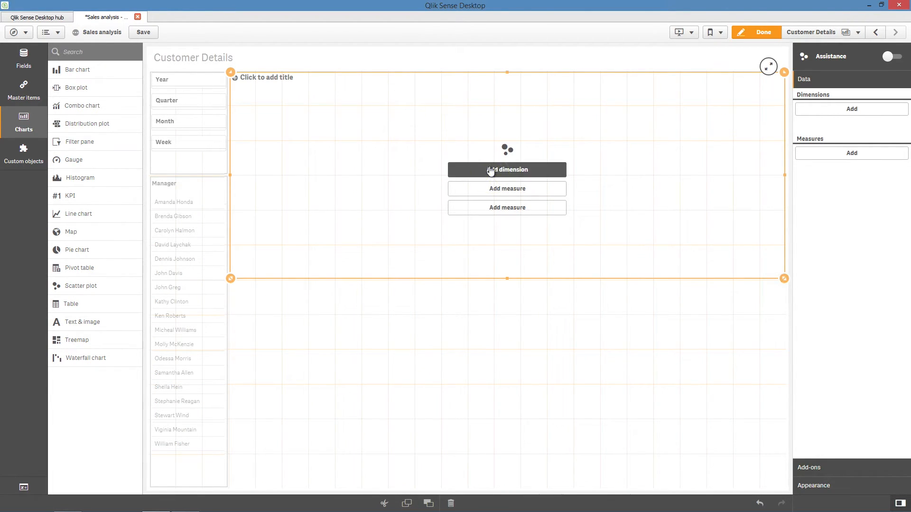
{"action": "type", "text": "Custom"}
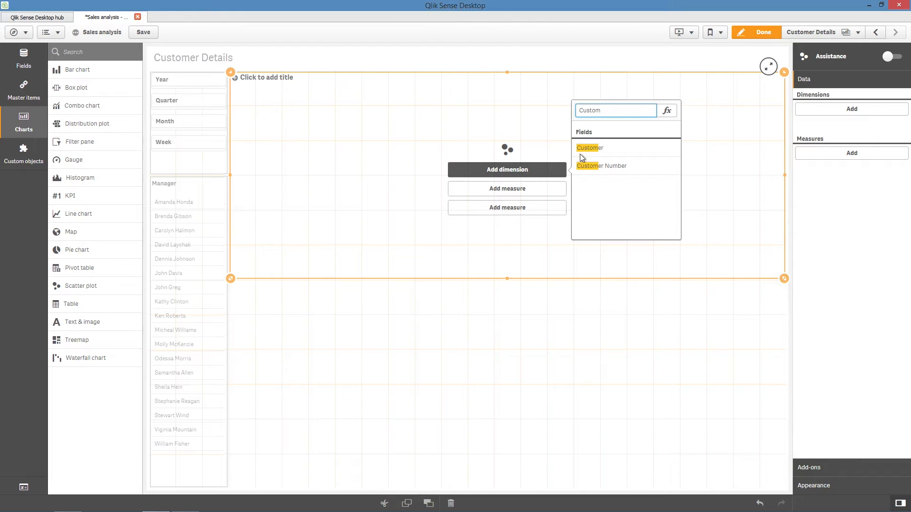
{"action": "left_click", "coordinate": [581, 149]}
{"action": "left_click", "coordinate": [522, 189]}
{"action": "type", "text": "Sales"}
{"action": "left_click", "coordinate": [579, 170]}
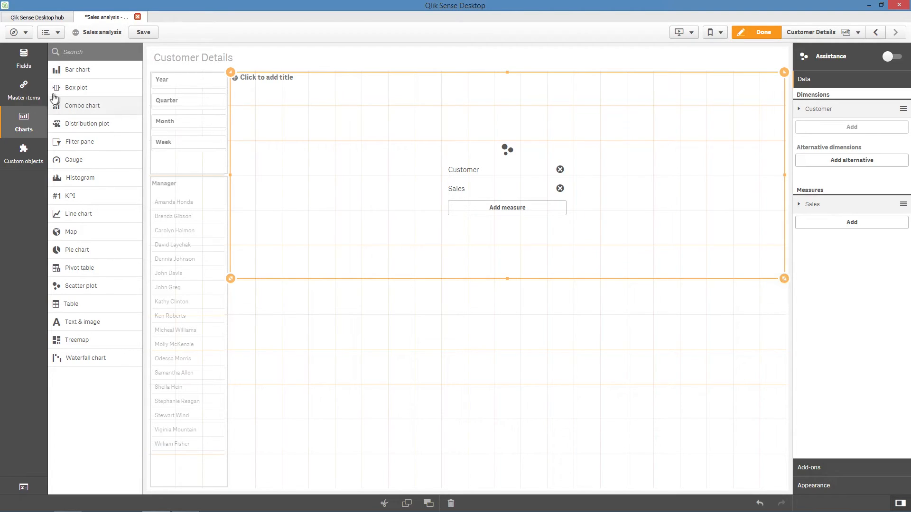
Create a master measure named "Quantity" with the expression sum([Sales Qty]).
{"action": "left_click", "coordinate": [24, 90]}
{"action": "left_click", "coordinate": [77, 106]}
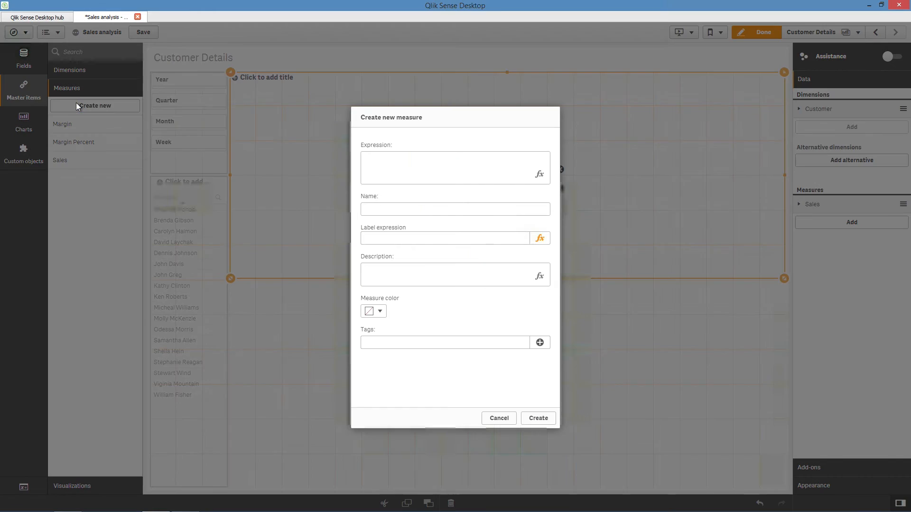
{"action": "left_click", "coordinate": [533, 174]}
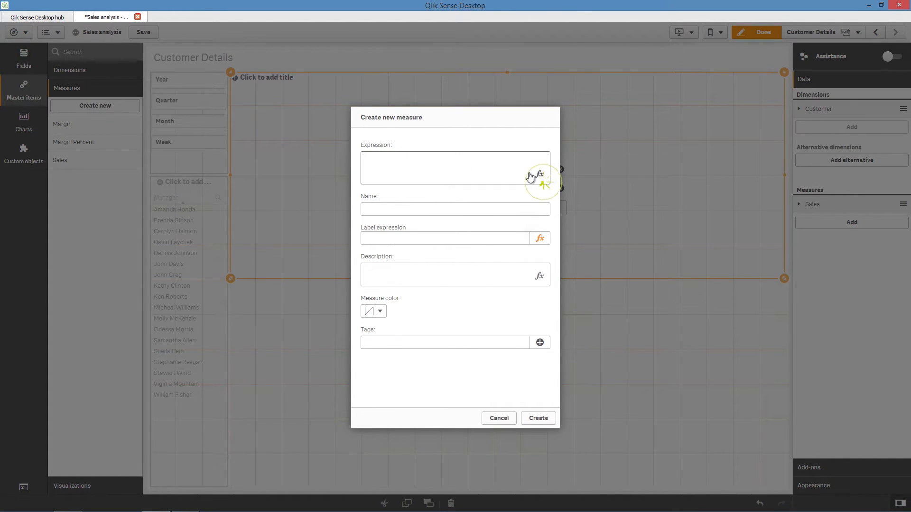
{"action": "type", "text": "sum([Sa"}
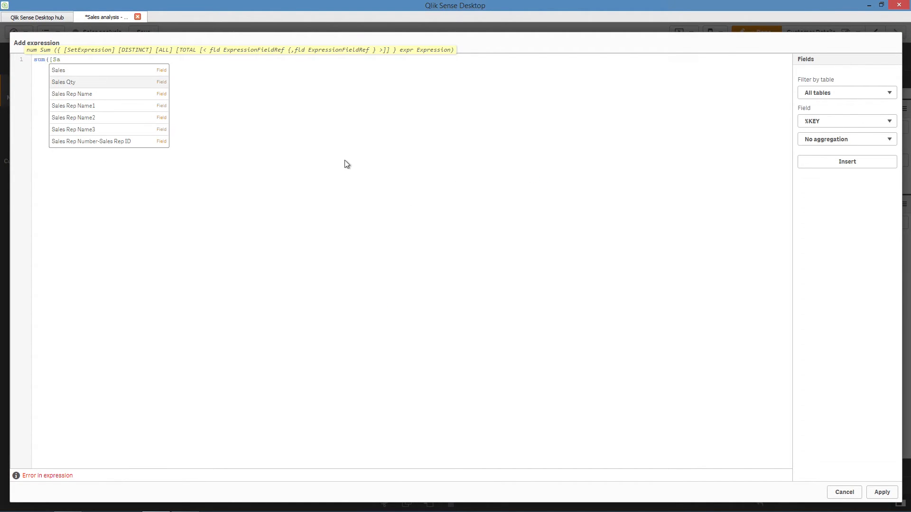
{"action": "left_click", "coordinate": [82, 81]}
{"action": "type", "text": ")"}
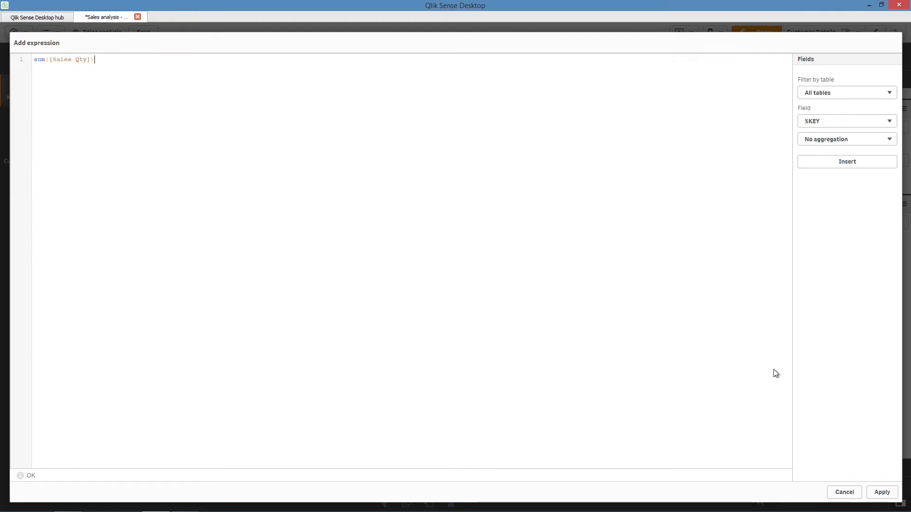
{"action": "left_click", "coordinate": [882, 492]}
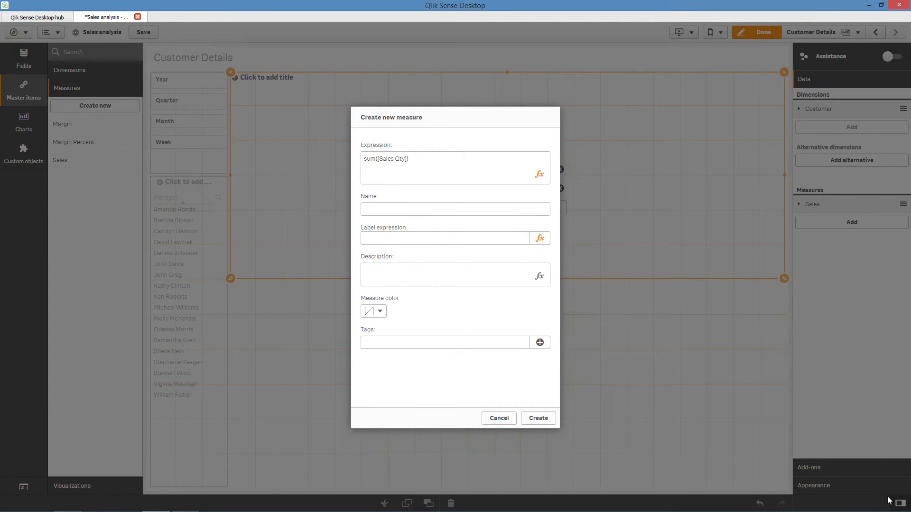
{"action": "left_click", "coordinate": [415, 213]}
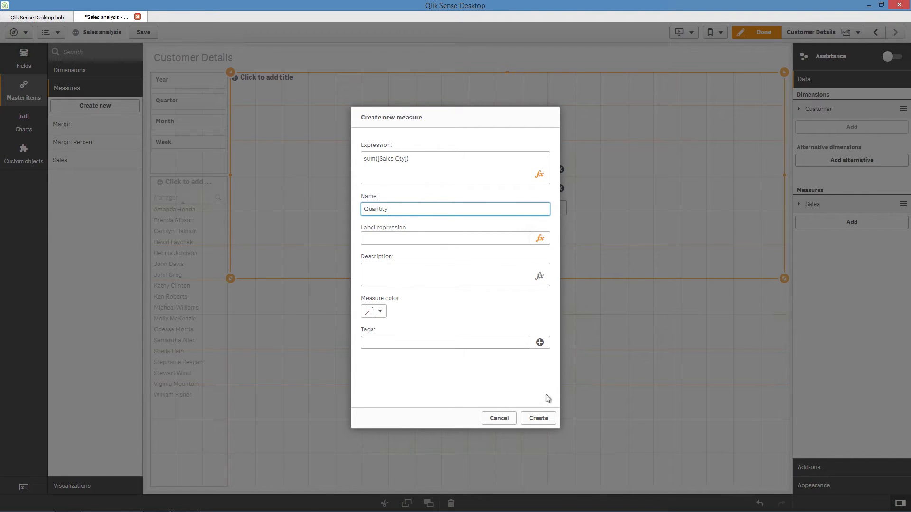
{"action": "left_click", "coordinate": [540, 418]}
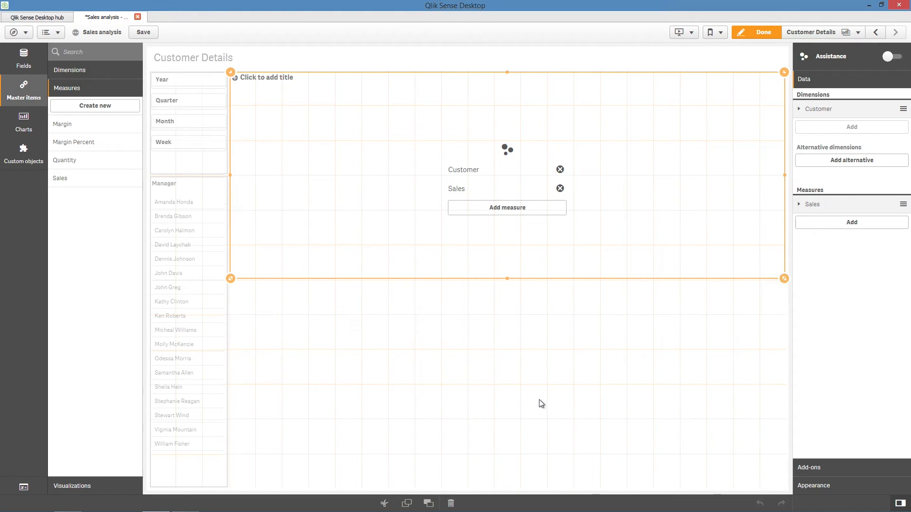
Add the Quantity master measure to the scatter plot and switch its Y-axis range to Custom.
{"action": "left_click_drag", "start_coordinate": [74, 162], "coordinate": [521, 219]}
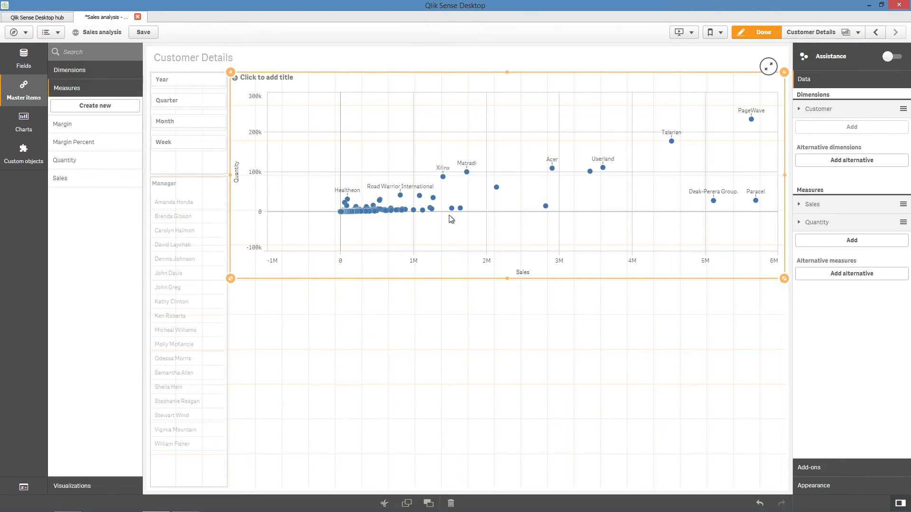
{"action": "left_click", "coordinate": [832, 485]}
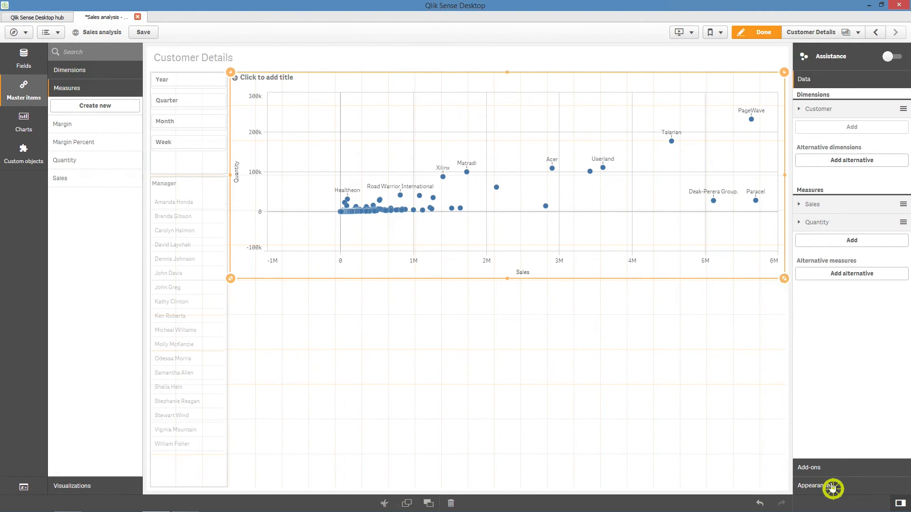
{"action": "scroll", "coordinate": [881, 461], "scroll_direction": "down", "scroll_amount": 5}
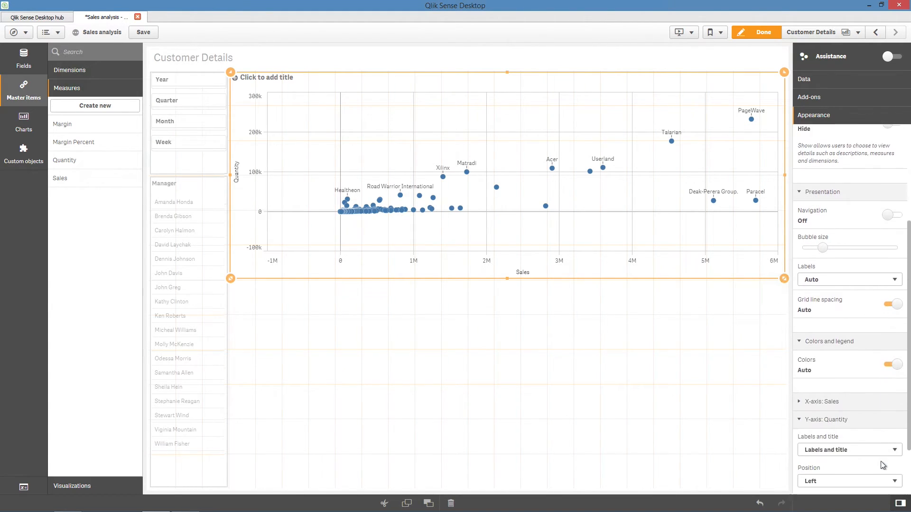
{"action": "left_click", "coordinate": [892, 467]}
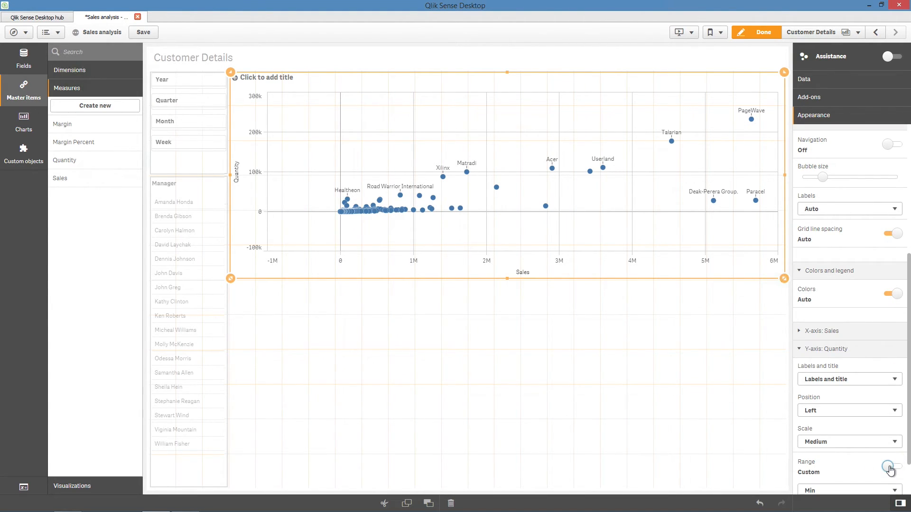
{"action": "scroll", "coordinate": [854, 475], "scroll_direction": "down", "scroll_amount": 2}
Title the scatter plot "Customer Sales and Quantity".
{"action": "scroll", "coordinate": [816, 380], "scroll_direction": "up", "scroll_amount": 7}
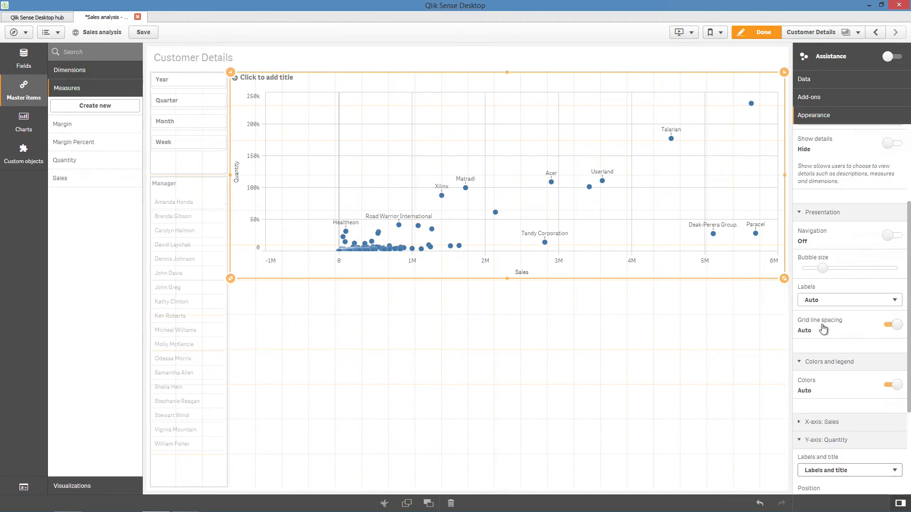
{"action": "left_click", "coordinate": [814, 192]}
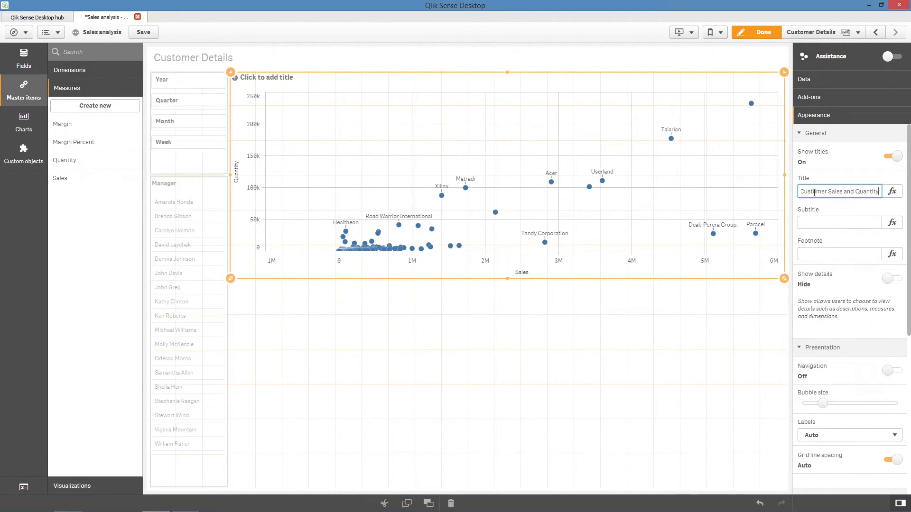
{"action": "key", "text": "Return"}
Create a table below the scatter plot from the Customer field and add the Sales, Quantity and Margin Percent master measures to it.
{"action": "left_click", "coordinate": [26, 59]}
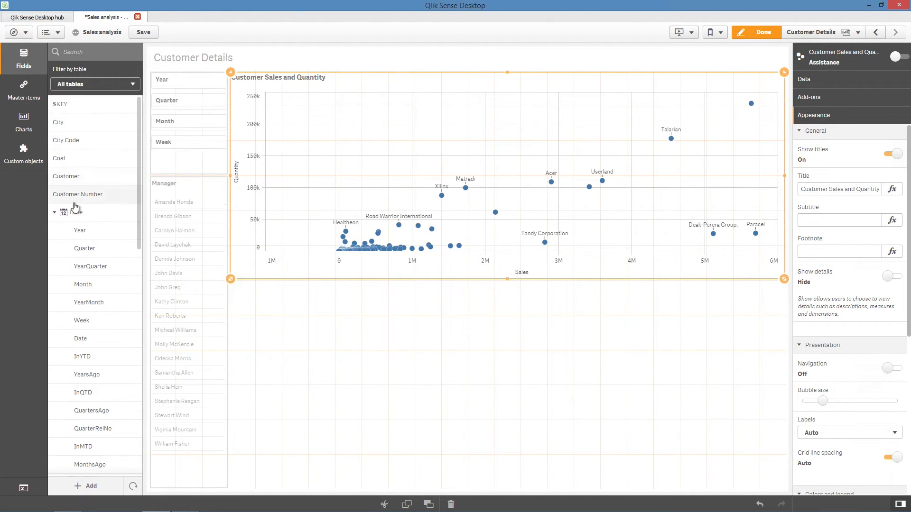
{"action": "left_click_drag", "start_coordinate": [71, 176], "coordinate": [416, 356]}
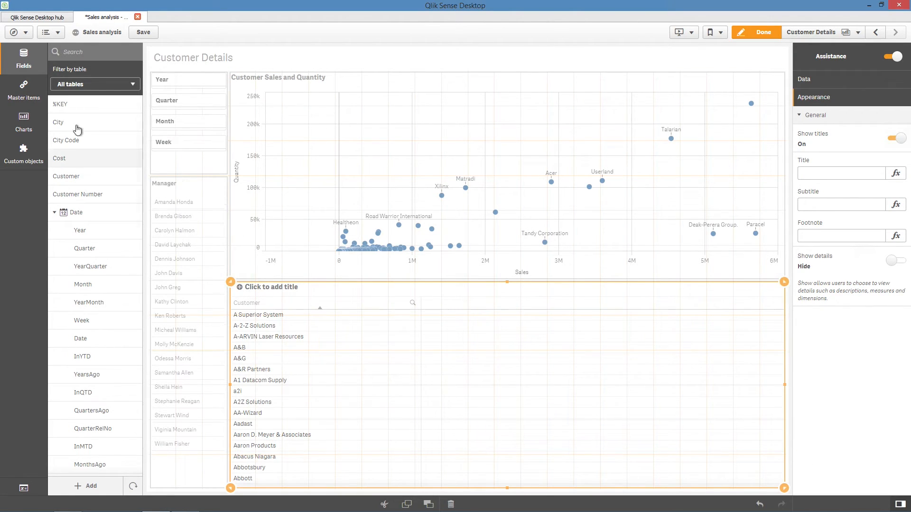
{"action": "left_click", "coordinate": [34, 98]}
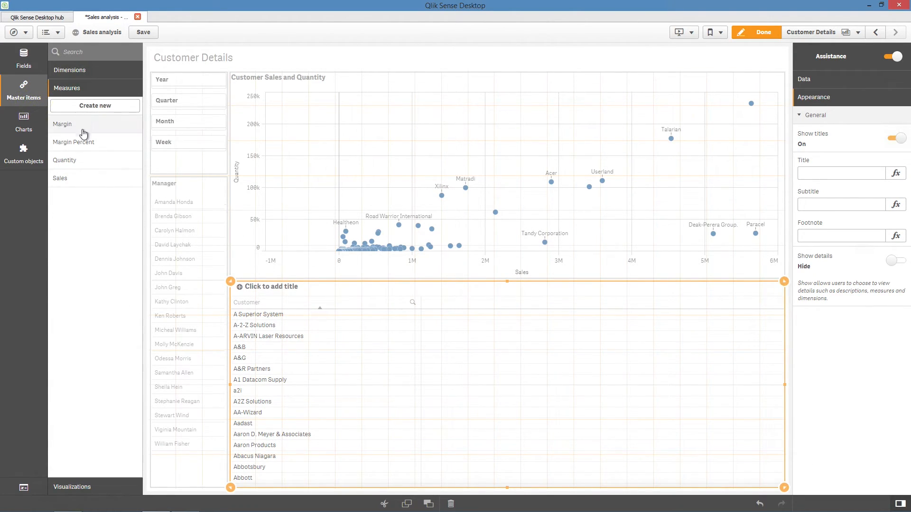
{"action": "left_click_drag", "start_coordinate": [84, 179], "coordinate": [439, 362]}
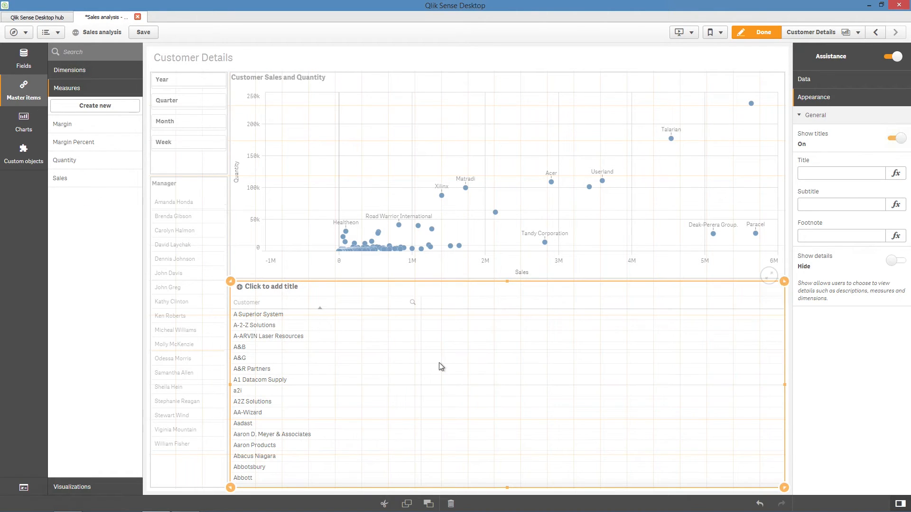
{"action": "left_click_drag", "start_coordinate": [112, 161], "coordinate": [407, 376]}
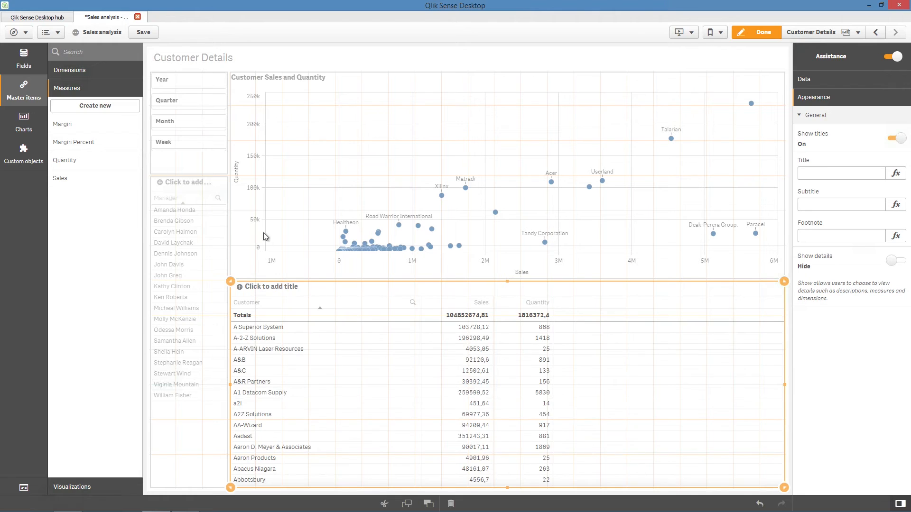
{"action": "left_click_drag", "start_coordinate": [83, 143], "coordinate": [514, 382]}
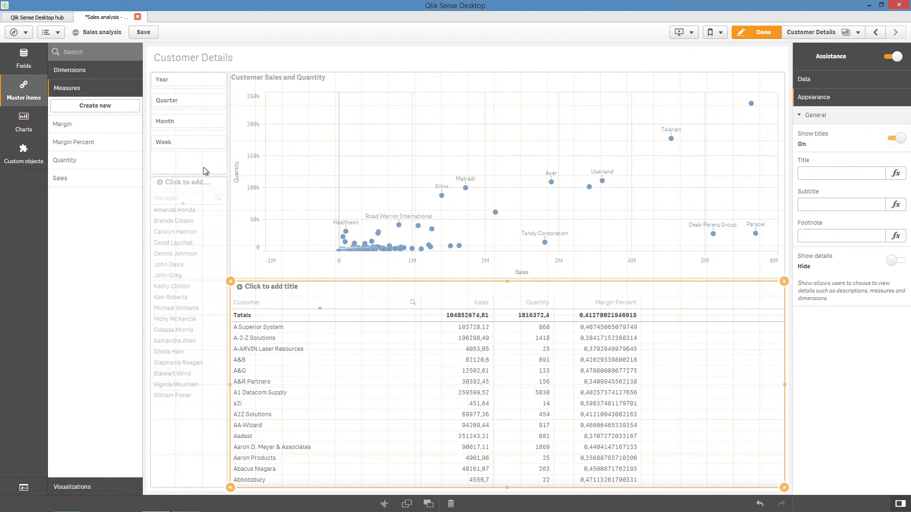
Create a master measure named "# of Invoices" with the expression Count (Distinct[Invoice Number]) and add it to the customer table.
{"action": "left_click", "coordinate": [92, 108]}
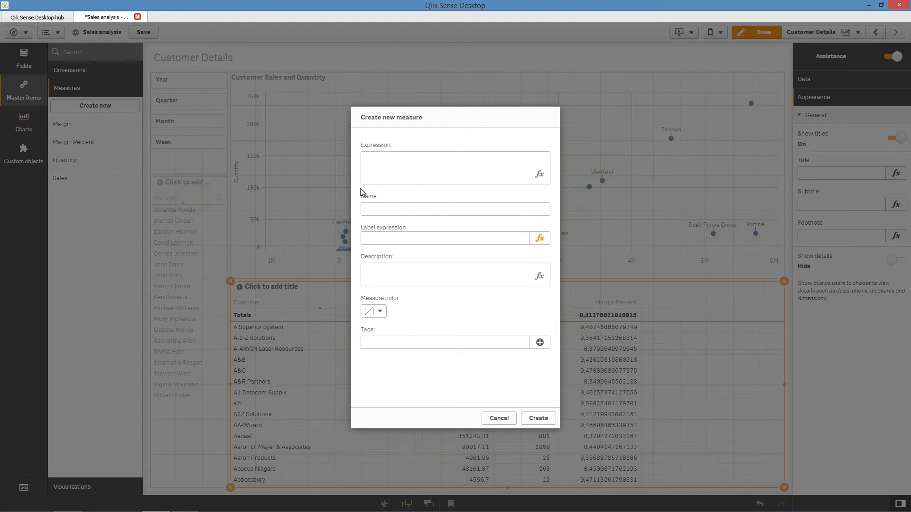
{"action": "left_click", "coordinate": [539, 174]}
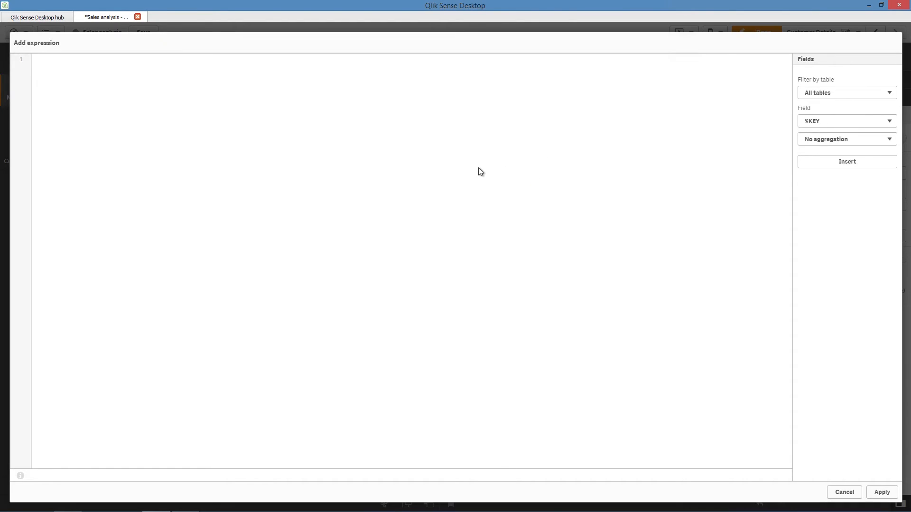
{"action": "type", "text": "Count (Dis"}
{"action": "type", "text": "tinct[in"}
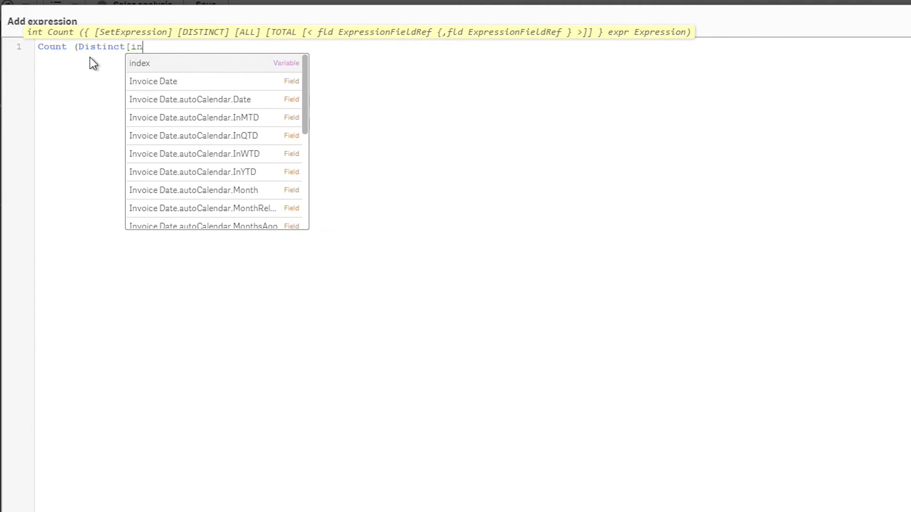
{"action": "type", "text": "voice n"}
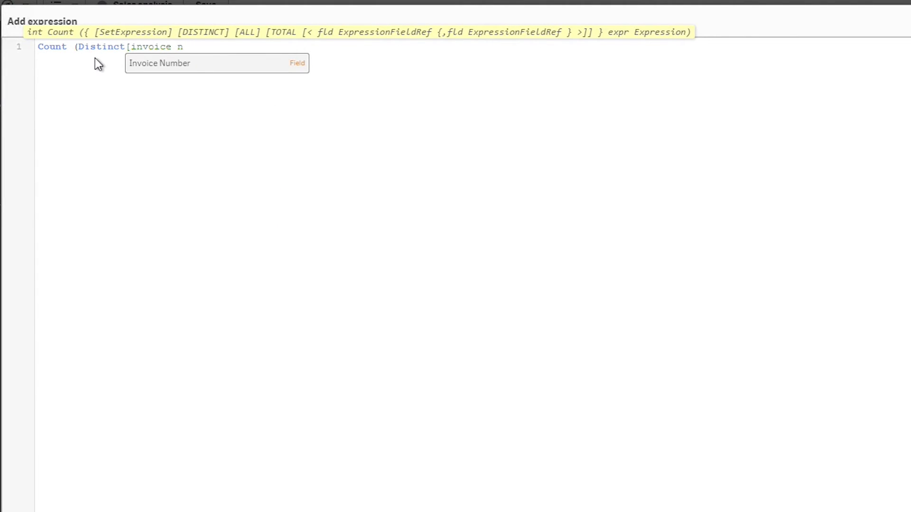
{"action": "left_click", "coordinate": [138, 63]}
{"action": "type", "text": ")"}
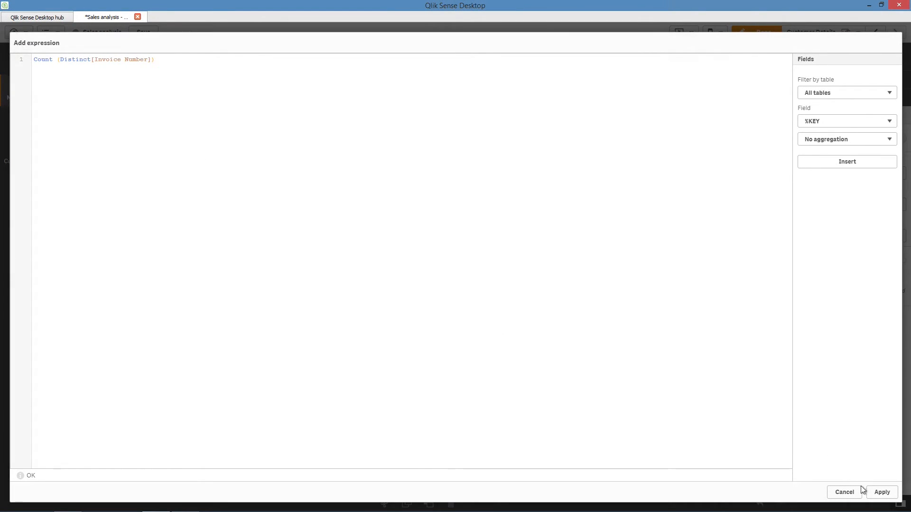
{"action": "left_click", "coordinate": [881, 492]}
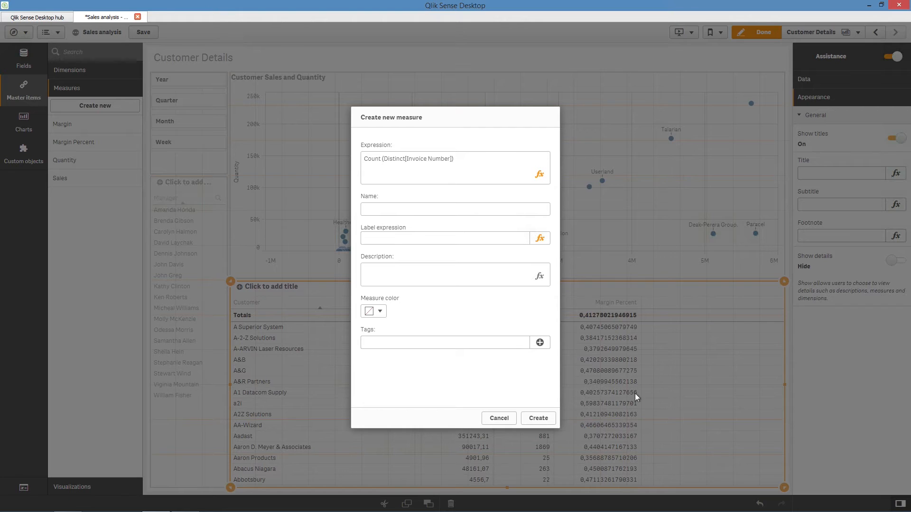
{"action": "left_click", "coordinate": [440, 209]}
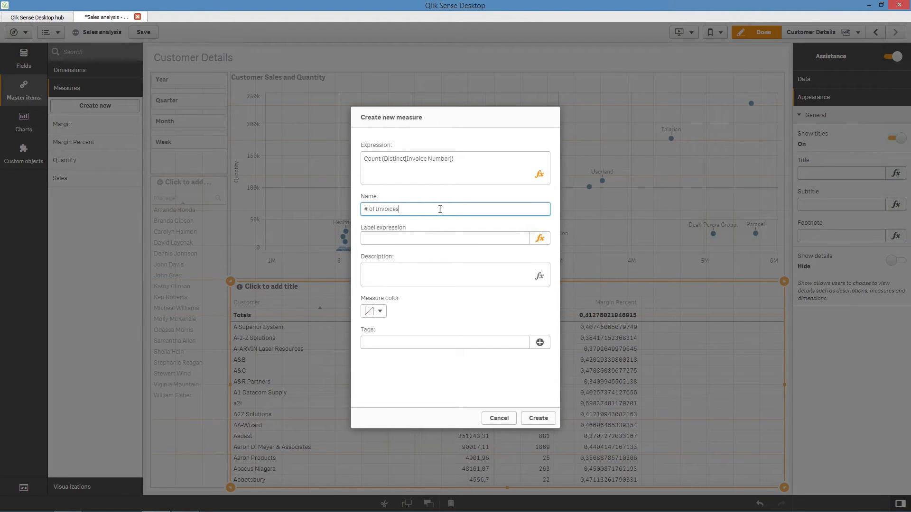
{"action": "left_click", "coordinate": [538, 418]}
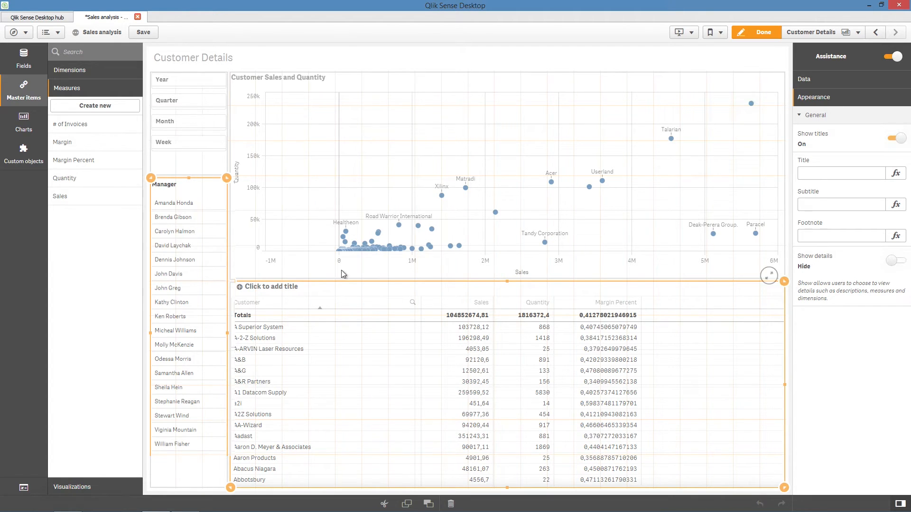
{"action": "left_click_drag", "start_coordinate": [101, 124], "coordinate": [565, 363]}
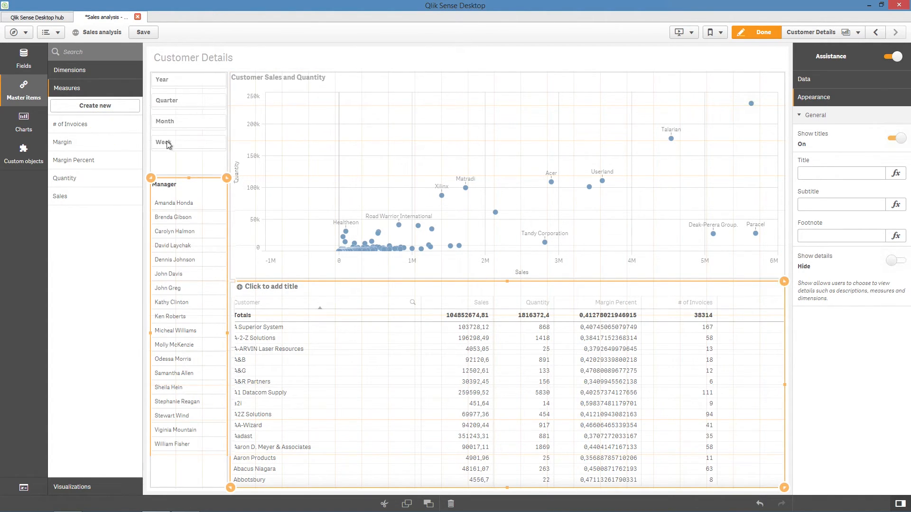
Create a master measure named "Average Sales per Invoice" with the expression Sum(Sales)/Count(distinct[Invoice Number]) and add it to the customer table.
{"action": "left_click", "coordinate": [111, 106]}
{"action": "left_click", "coordinate": [516, 175]}
{"action": "left_click", "coordinate": [540, 180]}
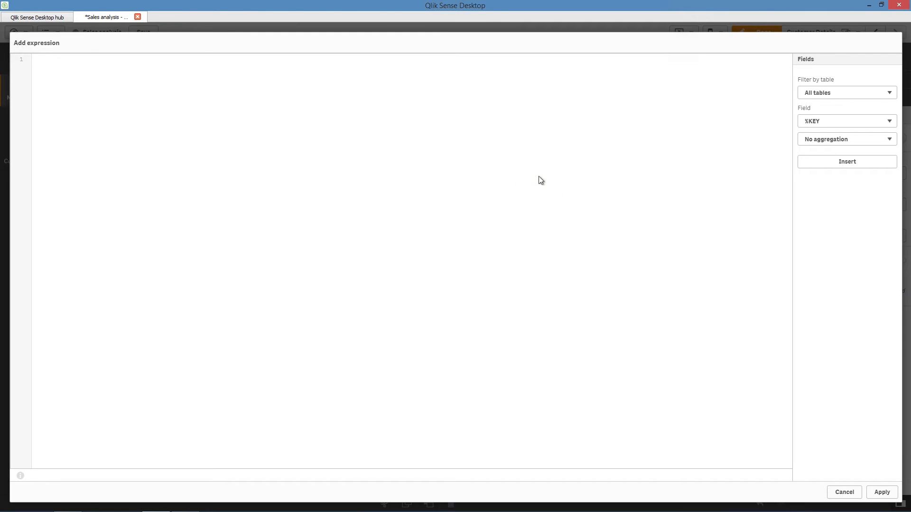
{"action": "type", "text": "Sum(Sales)/C"}
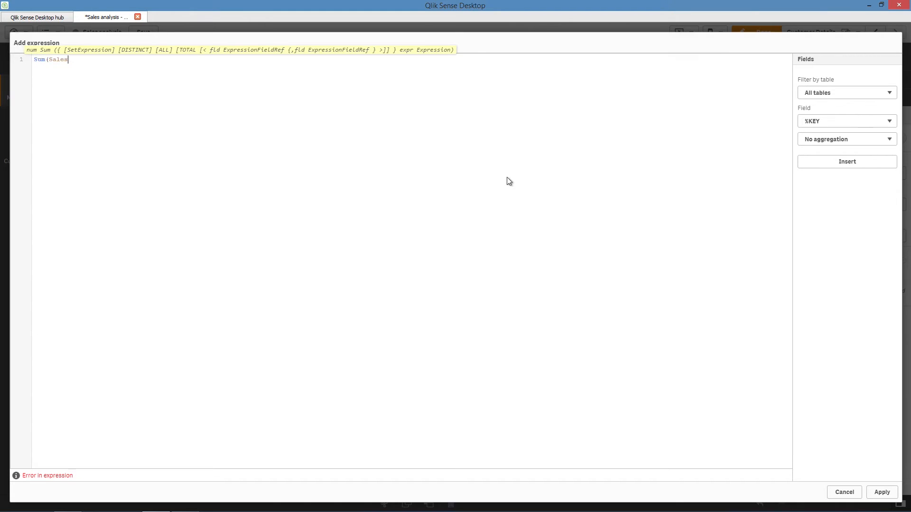
{"action": "type", "text": "ount(Di"}
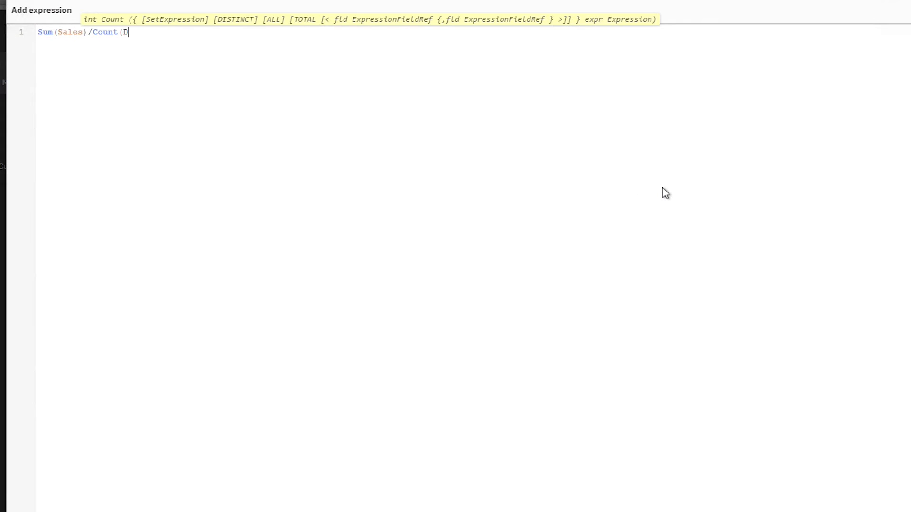
{"action": "left_click", "coordinate": [182, 62]}
{"action": "type", "text": "[Invoice"}
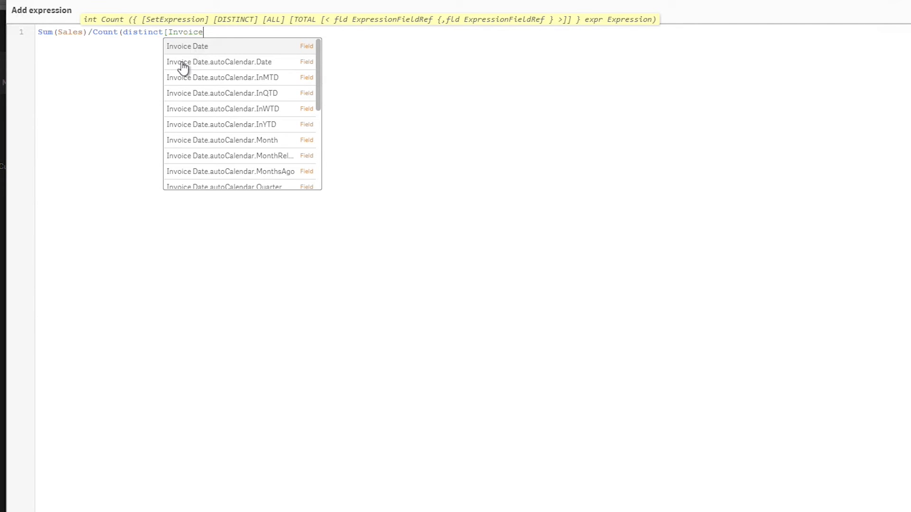
{"action": "type", "text": " num"}
{"action": "left_click", "coordinate": [189, 57]}
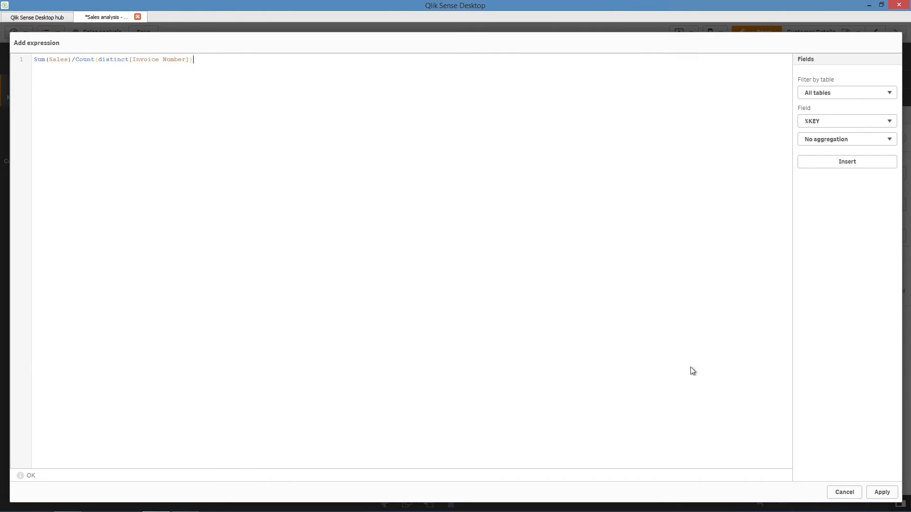
{"action": "left_click", "coordinate": [876, 490]}
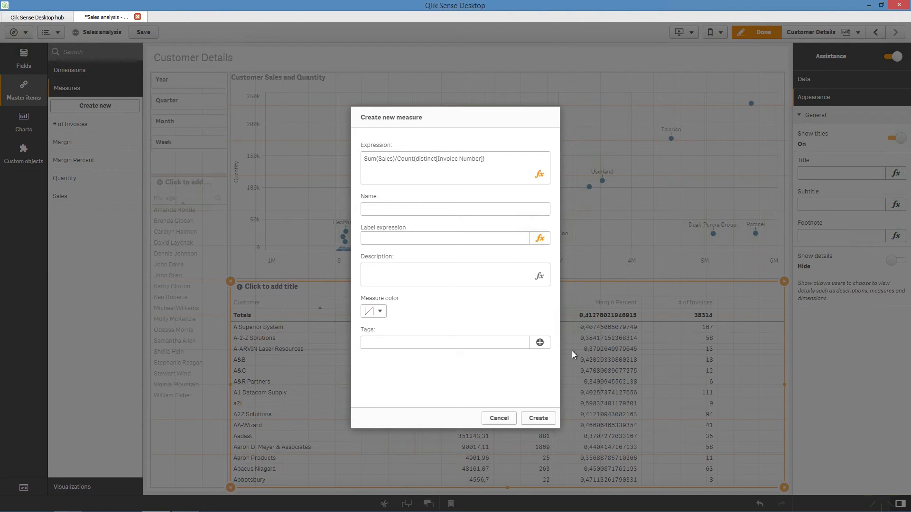
{"action": "left_click", "coordinate": [439, 210]}
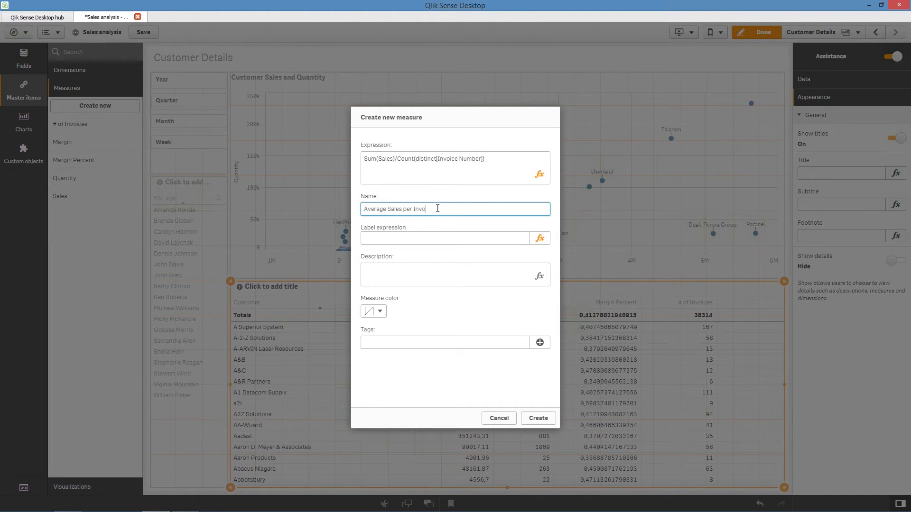
{"action": "left_click", "coordinate": [531, 417]}
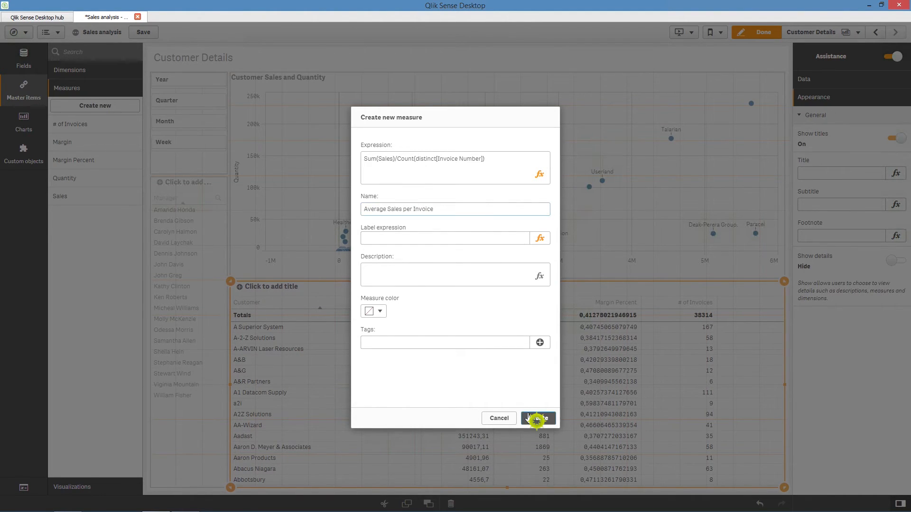
{"action": "left_click_drag", "start_coordinate": [105, 141], "coordinate": [518, 367]}
Turn off the chart assistance and set the number formatting of the table's Sales column to Money.
{"action": "left_click", "coordinate": [890, 57]}
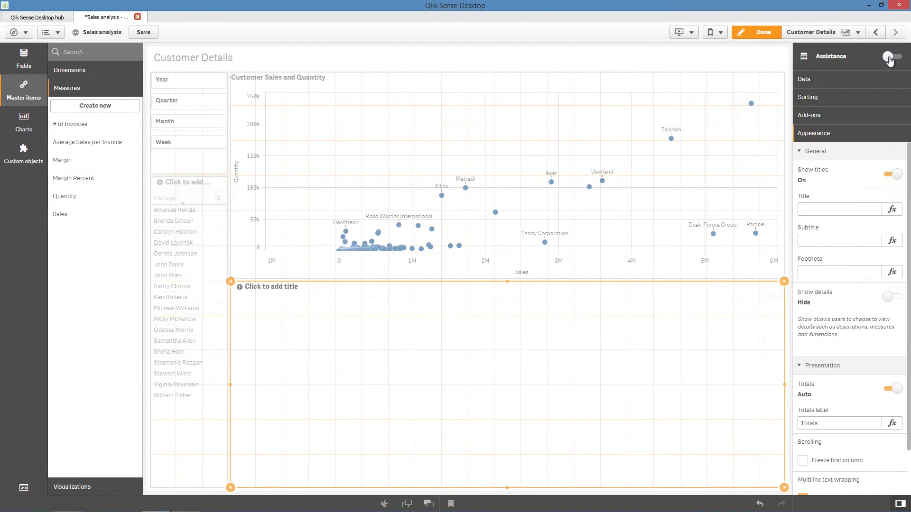
{"action": "left_click", "coordinate": [829, 78]}
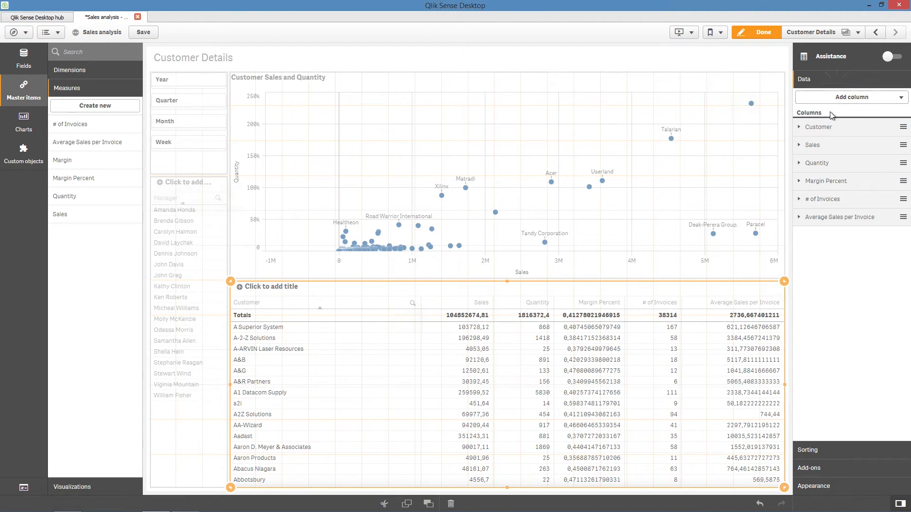
{"action": "left_click", "coordinate": [827, 150]}
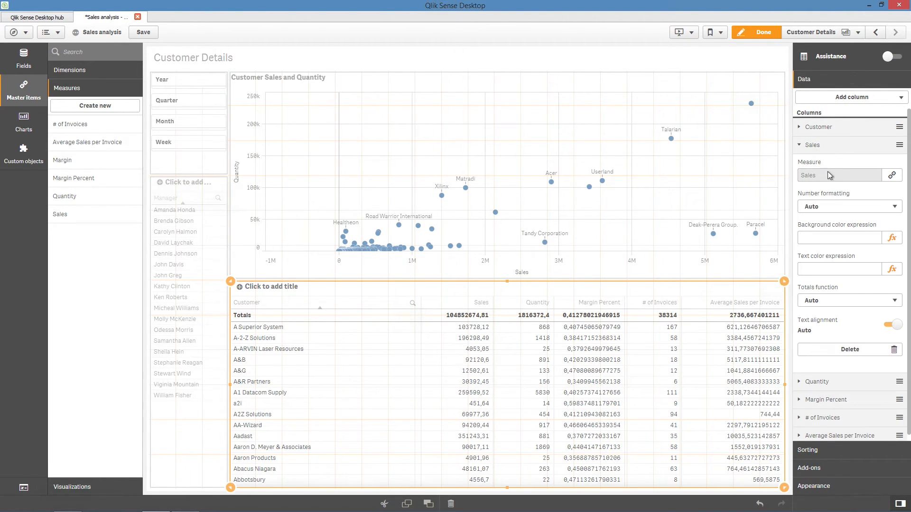
{"action": "left_click", "coordinate": [834, 206]}
{"action": "left_click", "coordinate": [824, 236]}
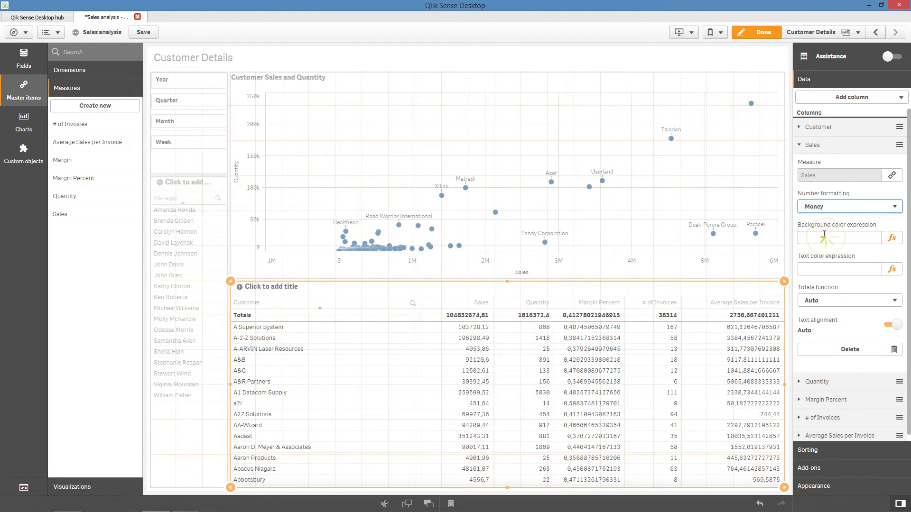
{"action": "left_click", "coordinate": [800, 148]}
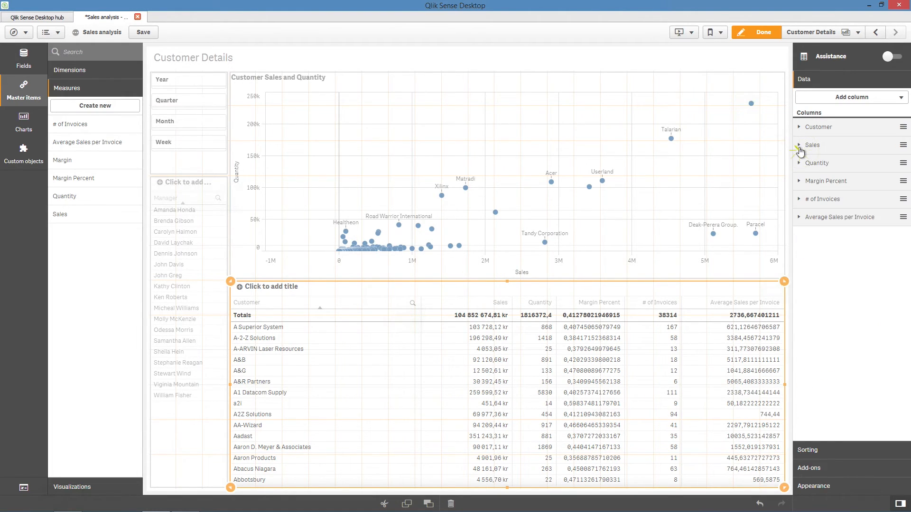
Set the table's Quantity column to Number formatting with the simple format 1 000.
{"action": "left_click", "coordinate": [801, 163]}
{"action": "left_click", "coordinate": [831, 226]}
{"action": "left_click", "coordinate": [825, 243]}
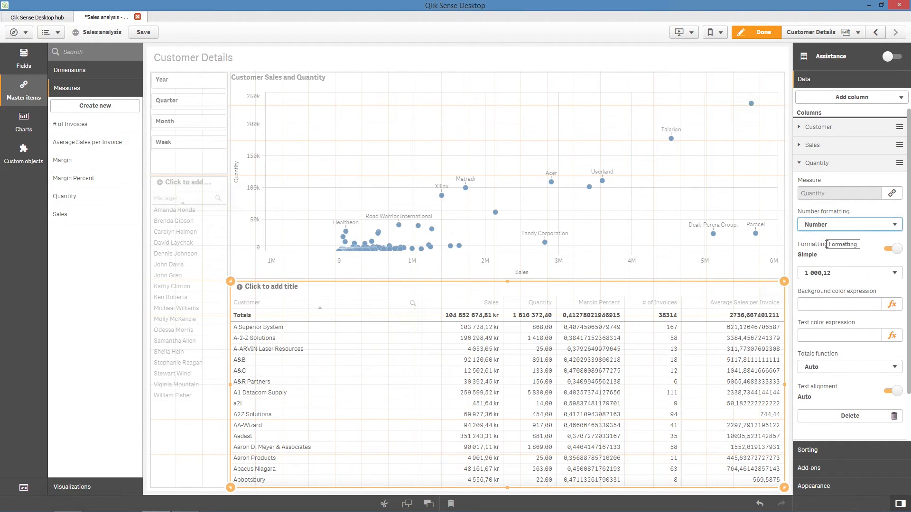
{"action": "left_click", "coordinate": [829, 274]}
{"action": "left_click", "coordinate": [831, 288]}
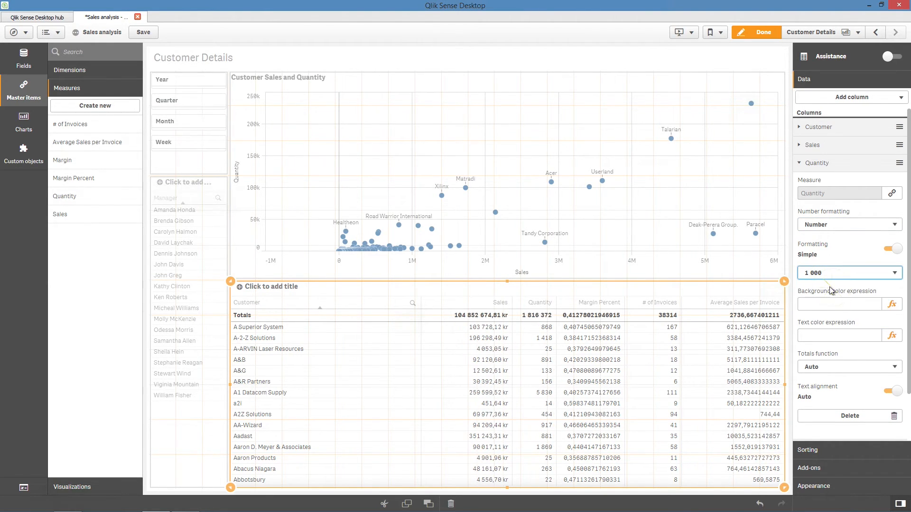
{"action": "left_click", "coordinate": [801, 166]}
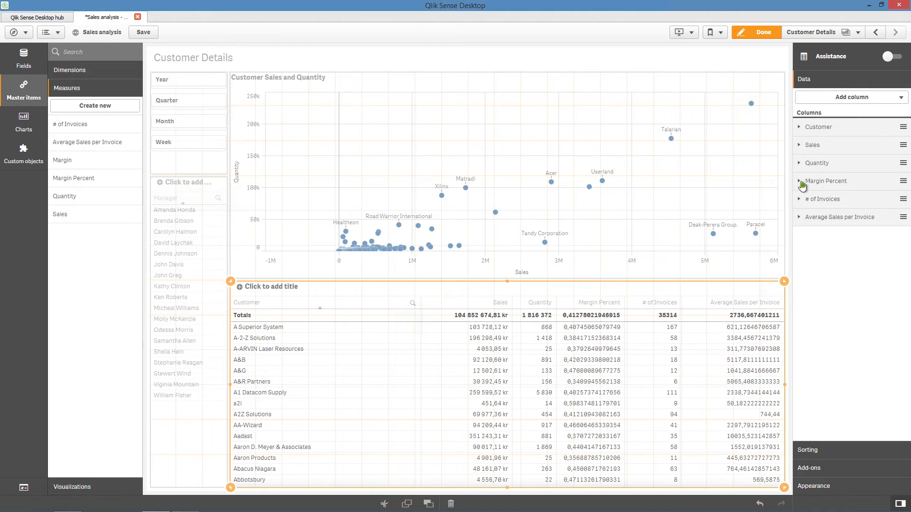
Set the table's Margin Percent column to Number formatting with the simple format 12,3%.
{"action": "left_click", "coordinate": [801, 184]}
{"action": "left_click", "coordinate": [814, 243]}
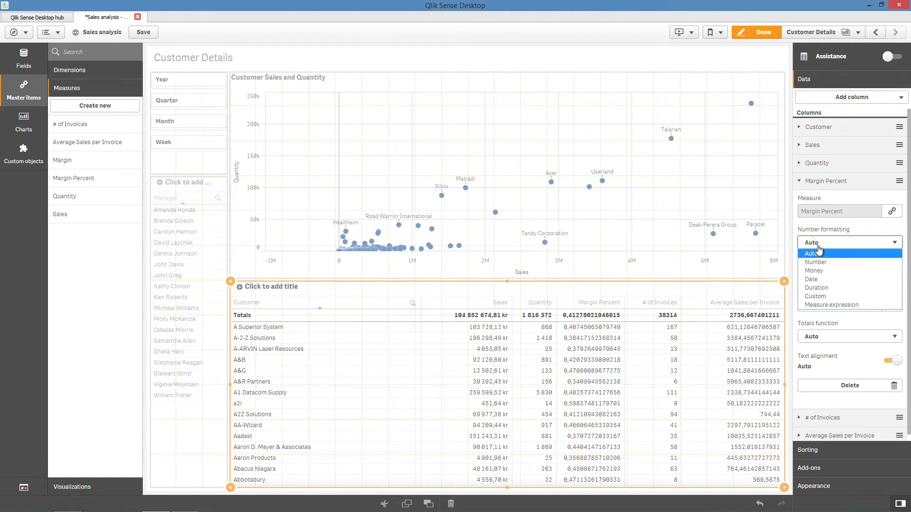
{"action": "left_click", "coordinate": [817, 261]}
{"action": "left_click", "coordinate": [820, 290]}
{"action": "left_click", "coordinate": [813, 336]}
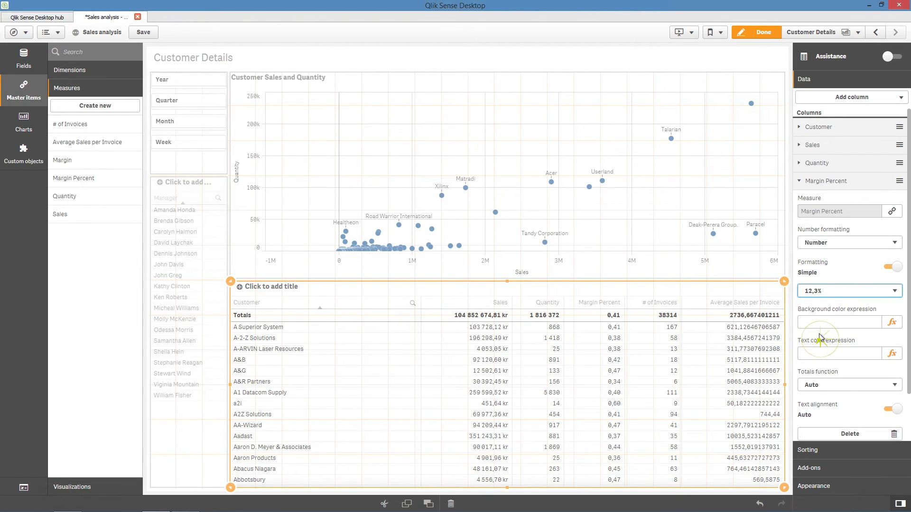
{"action": "left_click", "coordinate": [800, 183]}
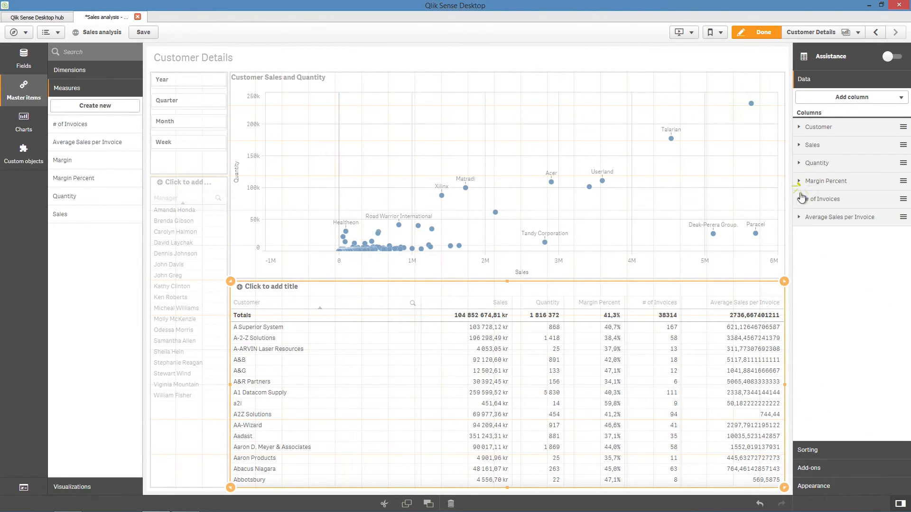
Set the number formatting of the table's Average Sales per Invoice column to Money.
{"action": "left_click", "coordinate": [799, 218]}
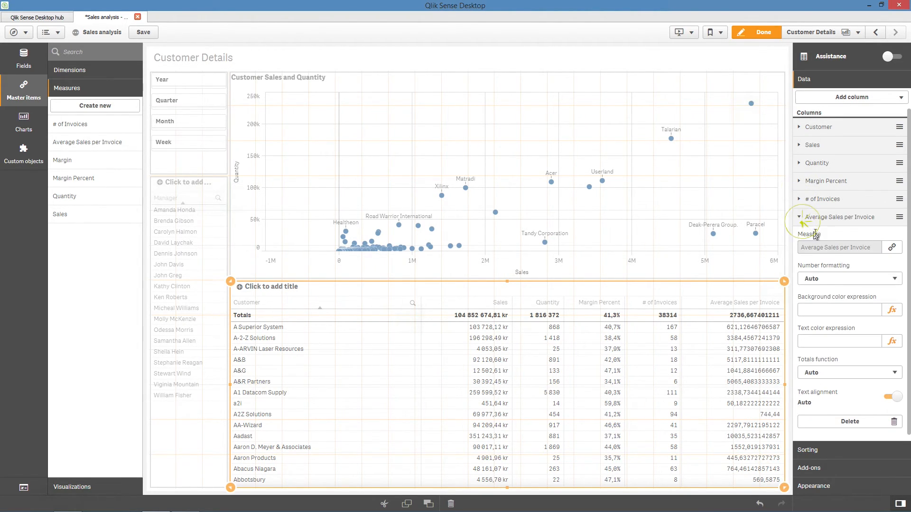
{"action": "left_click", "coordinate": [834, 273]}
{"action": "left_click", "coordinate": [814, 300]}
Title the customer table "Customer KPI".
{"action": "left_click", "coordinate": [278, 287]}
{"action": "type", "text": "Customer K"}
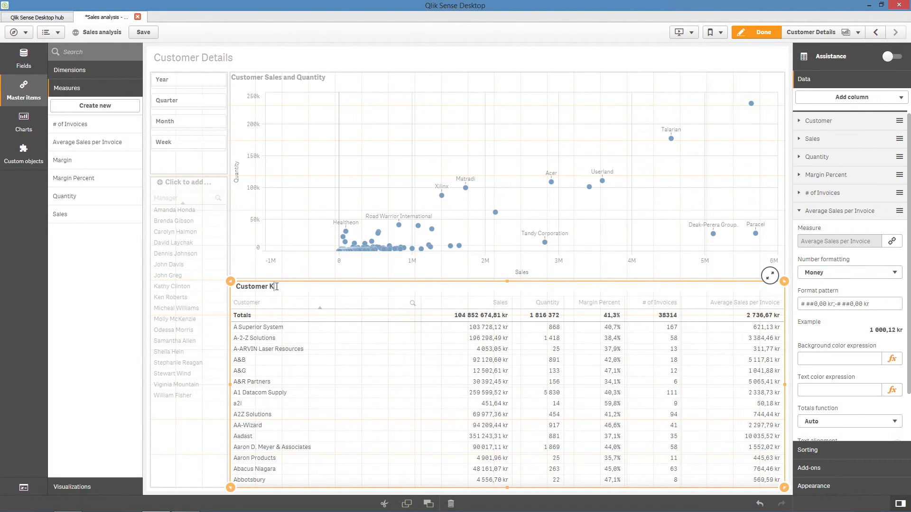
{"action": "type", "text": "PI"}
Convert the Customer KPI table to a pivot table.
{"action": "left_click", "coordinate": [21, 125]}
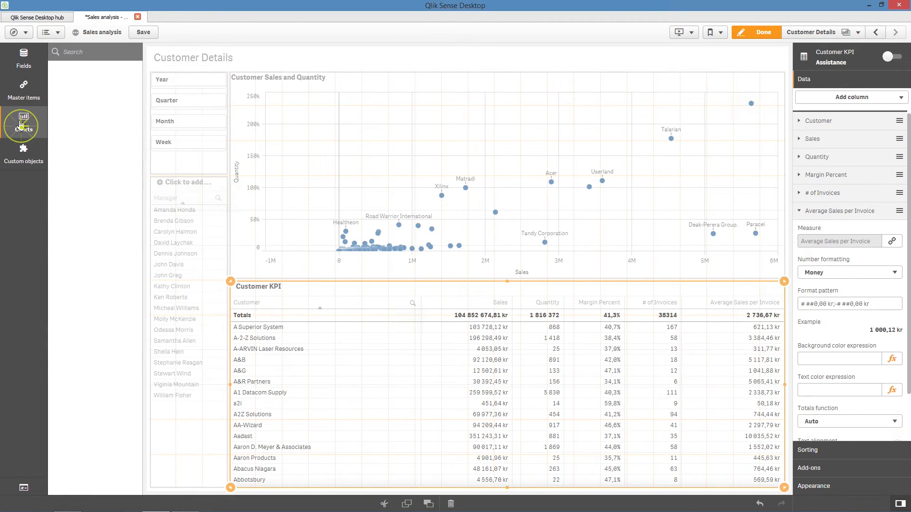
{"action": "left_click_drag", "start_coordinate": [68, 268], "coordinate": [430, 338]}
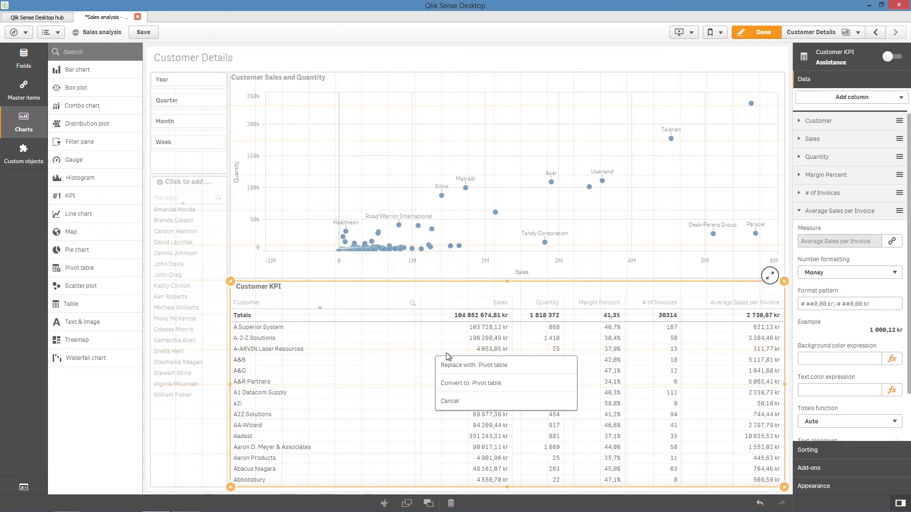
{"action": "left_click", "coordinate": [470, 383]}
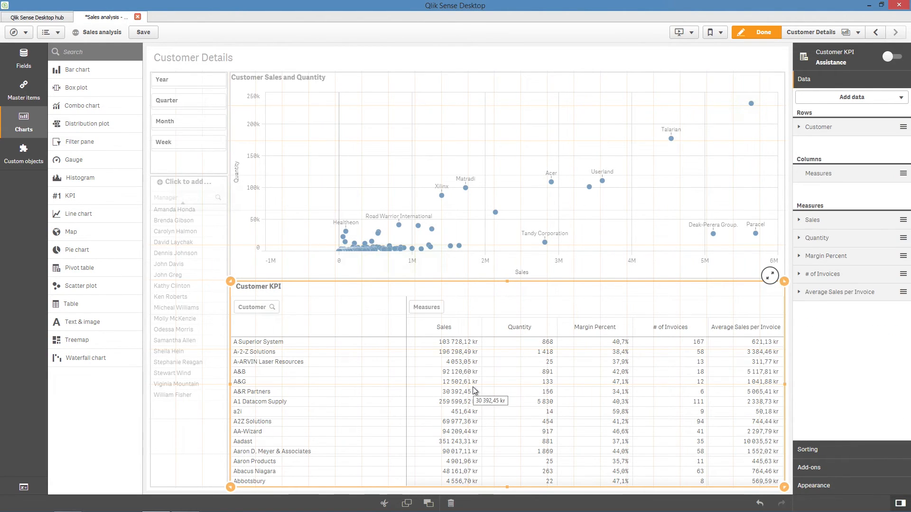
Add Product Group as a second row dimension of the Customer KPI pivot table.
{"action": "left_click", "coordinate": [859, 100]}
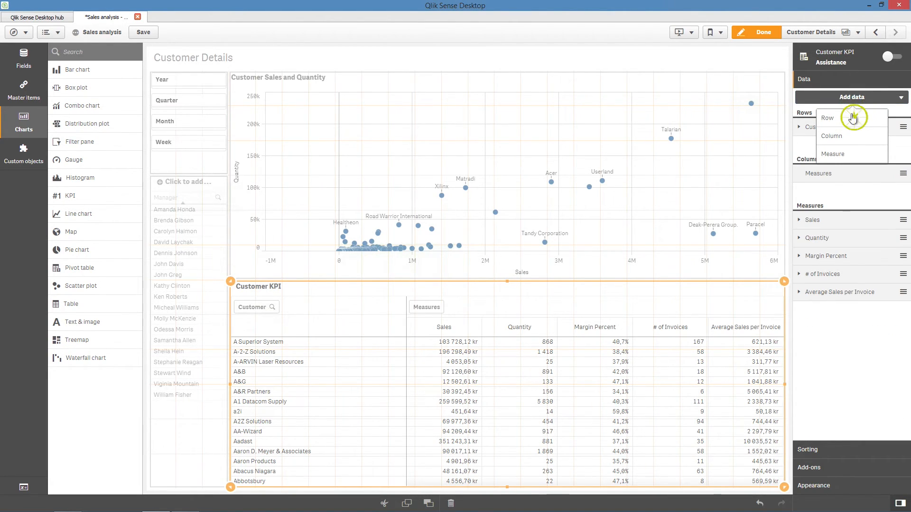
{"action": "left_click", "coordinate": [852, 118]}
{"action": "type", "text": "Pro"}
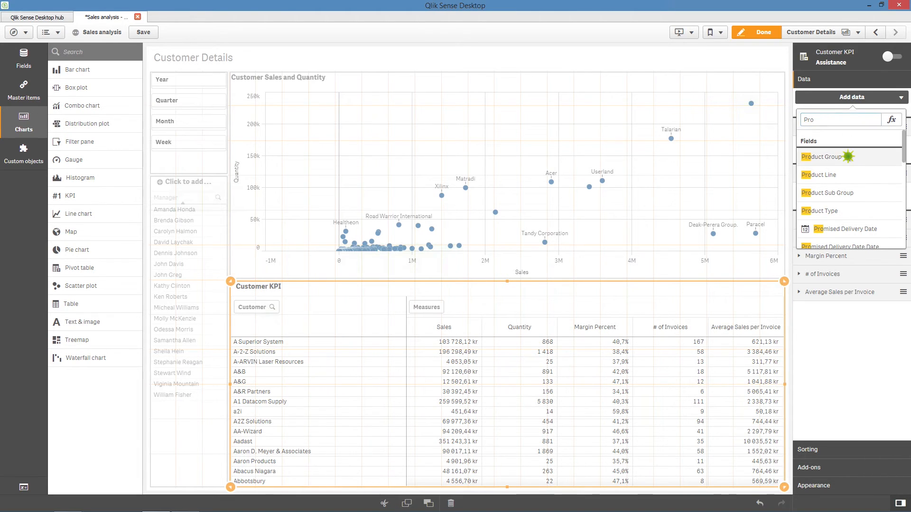
{"action": "left_click", "coordinate": [847, 156]}
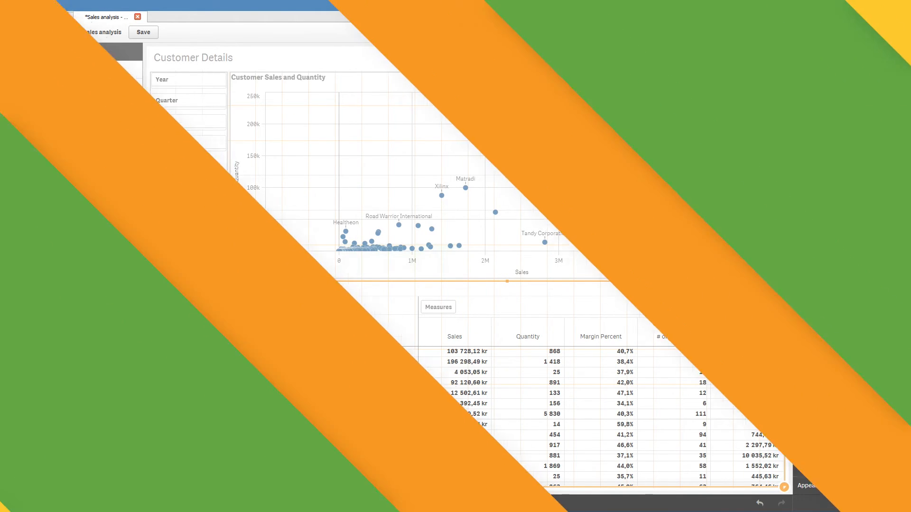
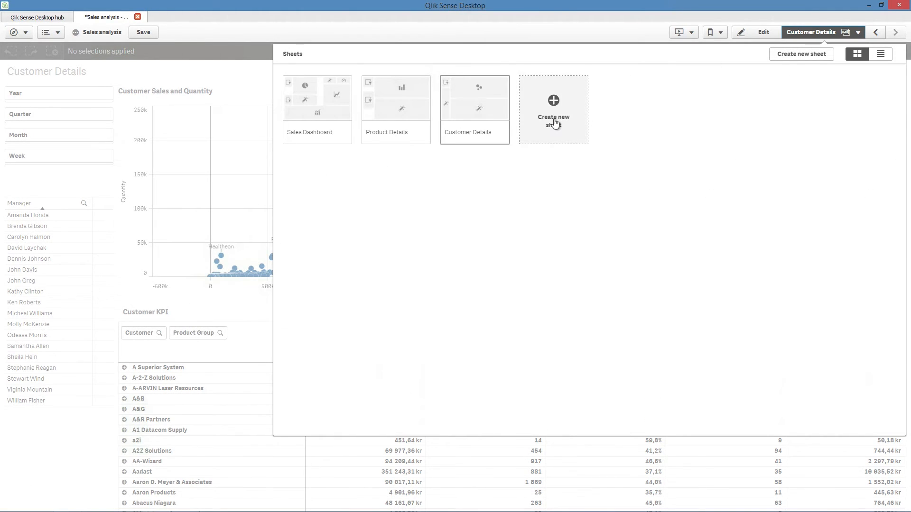
Create a new sheet titled "Customer Location" and open it for editing.
{"action": "left_click", "coordinate": [554, 123]}
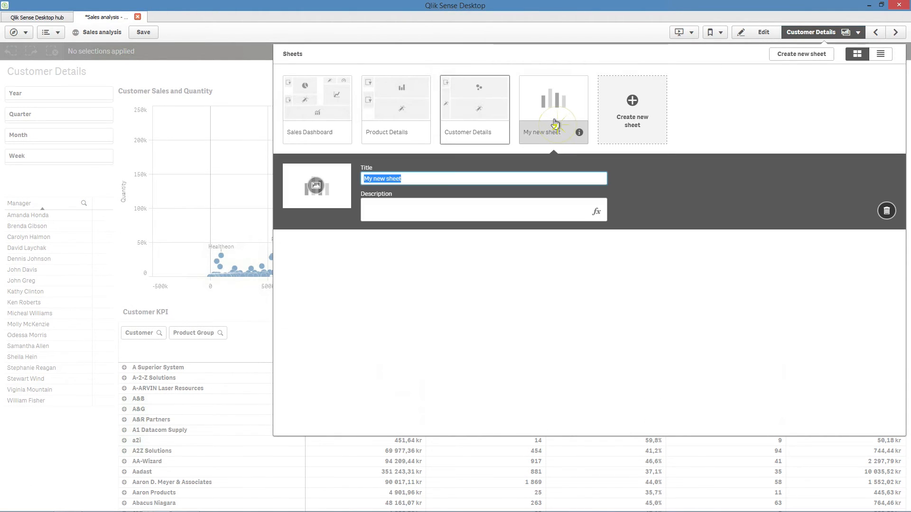
{"action": "type", "text": "Customer Location"}
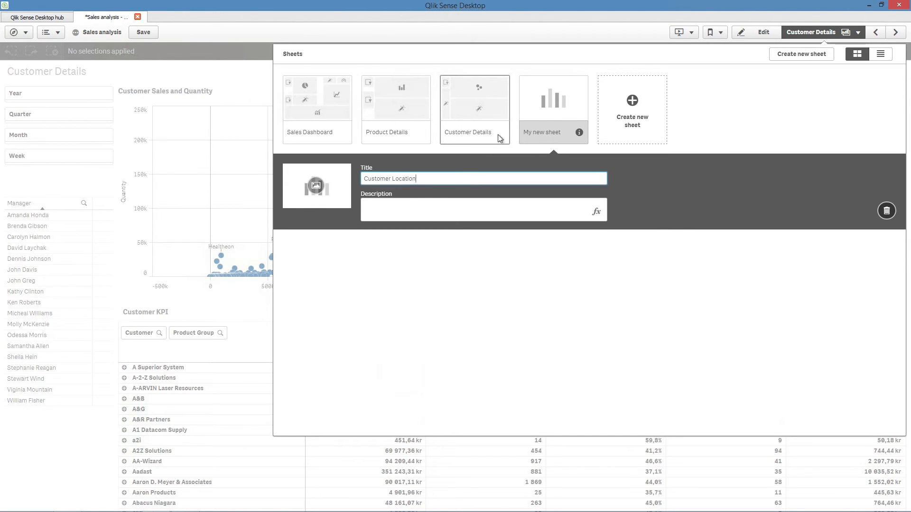
{"action": "left_click", "coordinate": [540, 111]}
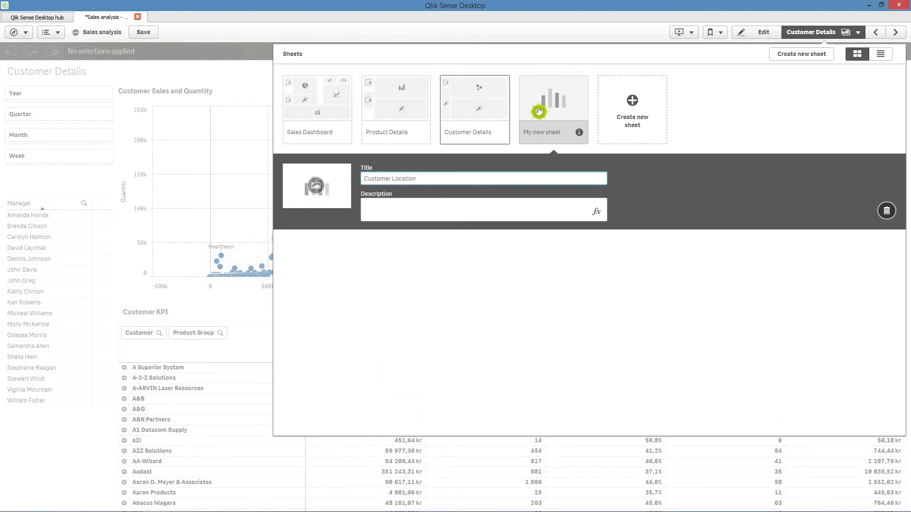
{"action": "left_click", "coordinate": [751, 33]}
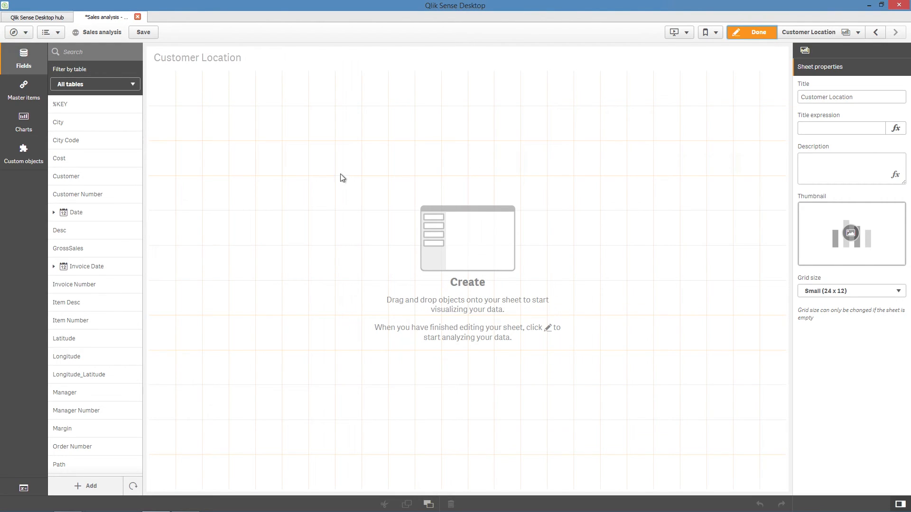
Place the Region Filter Pane master visualization on the sheet and add a filter pane with the City dimension below it.
{"action": "left_click", "coordinate": [23, 90]}
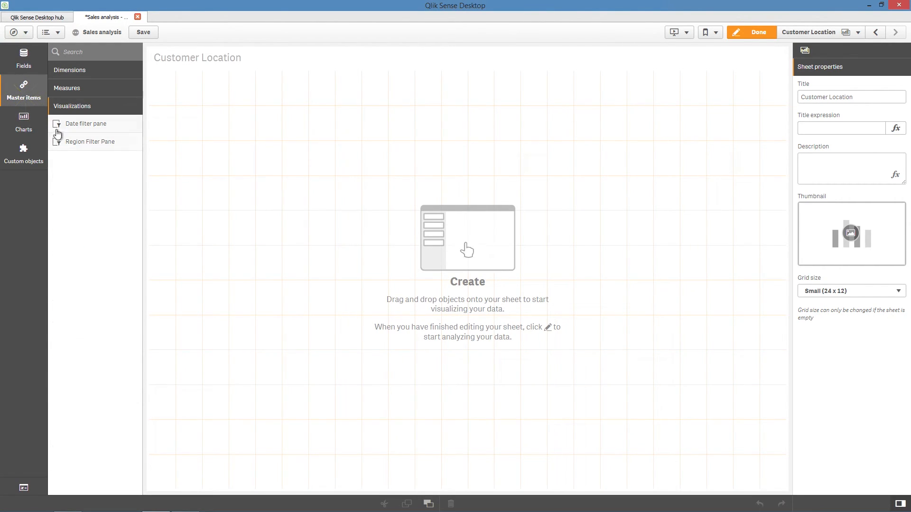
{"action": "left_click_drag", "start_coordinate": [59, 143], "coordinate": [189, 138]}
{"action": "left_click", "coordinate": [34, 127]}
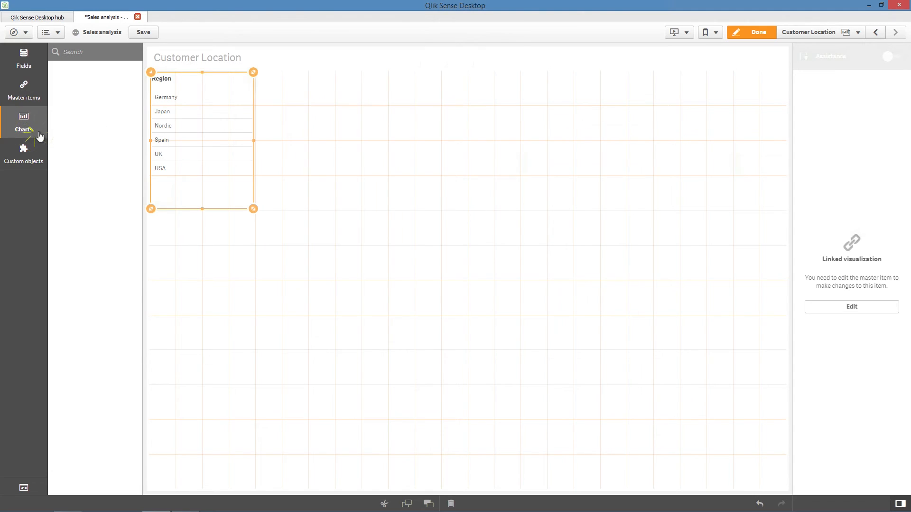
{"action": "left_click_drag", "start_coordinate": [95, 141], "coordinate": [185, 285]}
{"action": "left_click", "coordinate": [204, 353]}
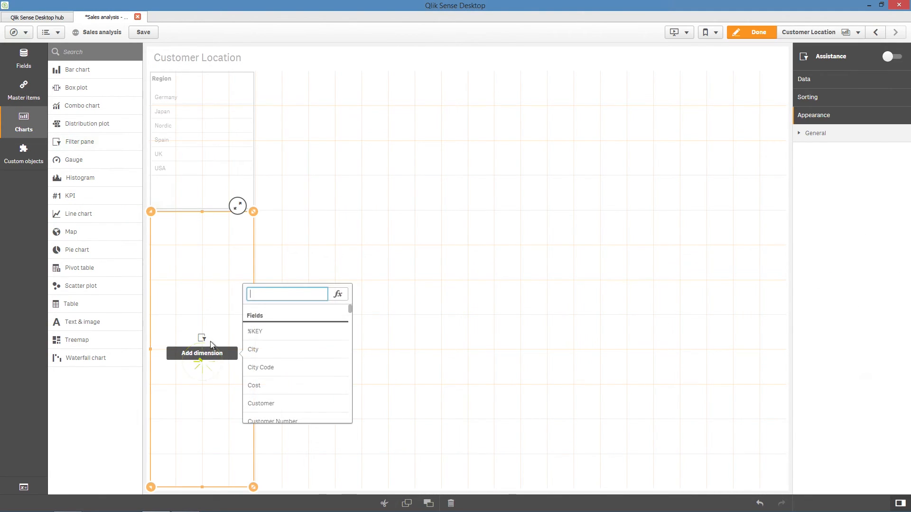
{"action": "left_click", "coordinate": [256, 349]}
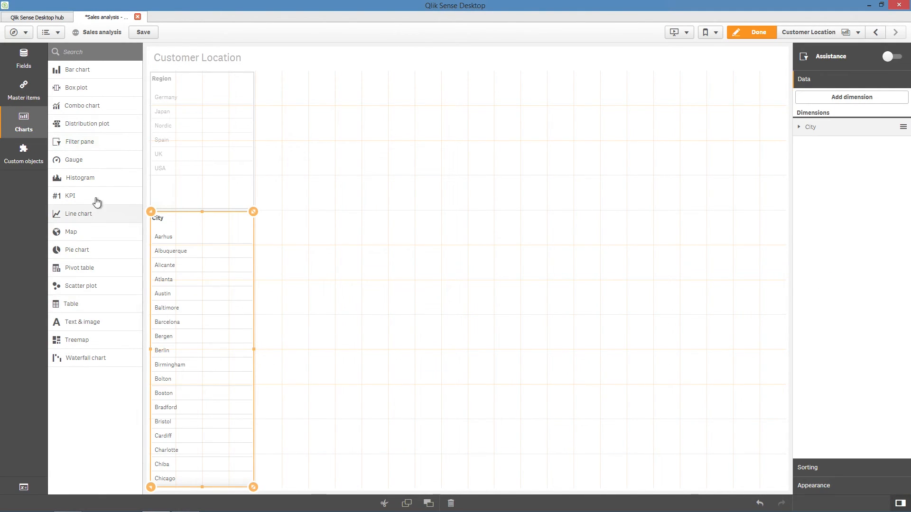
Add a full-height Customer filter pane beside the Region and City panes and narrow it to match their width.
{"action": "left_click_drag", "start_coordinate": [118, 145], "coordinate": [475, 266]}
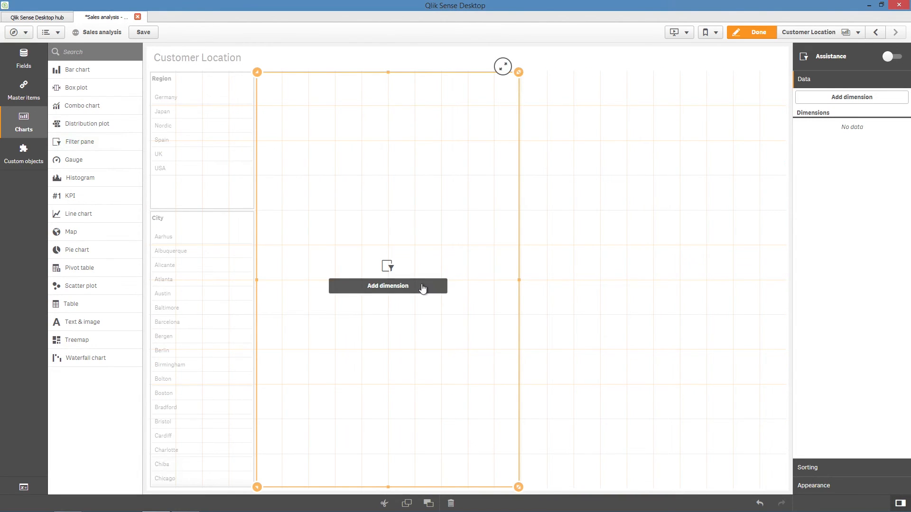
{"action": "left_click", "coordinate": [422, 288]}
{"action": "left_click", "coordinate": [465, 335]}
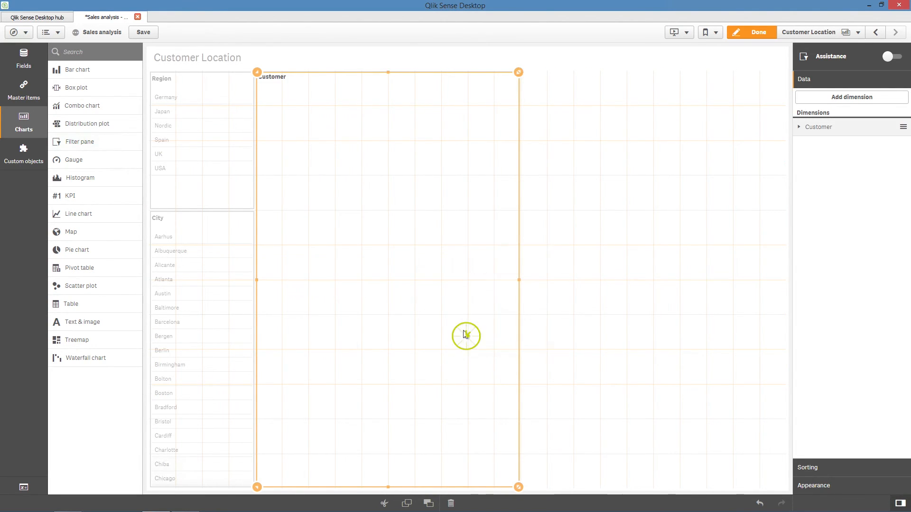
{"action": "left_click_drag", "start_coordinate": [520, 284], "coordinate": [359, 283]}
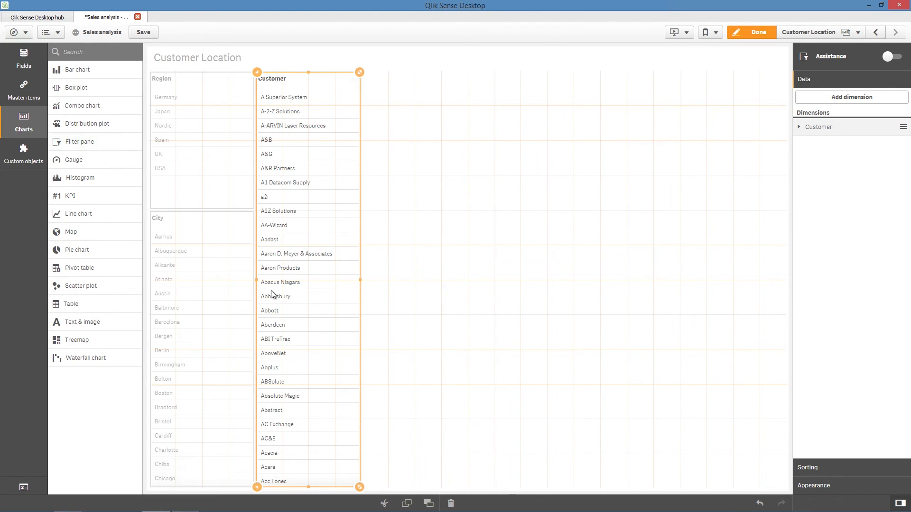
Fill the remaining sheet area with a map and add a point layer using the City dimension.
{"action": "left_click_drag", "start_coordinate": [112, 236], "coordinate": [561, 236]}
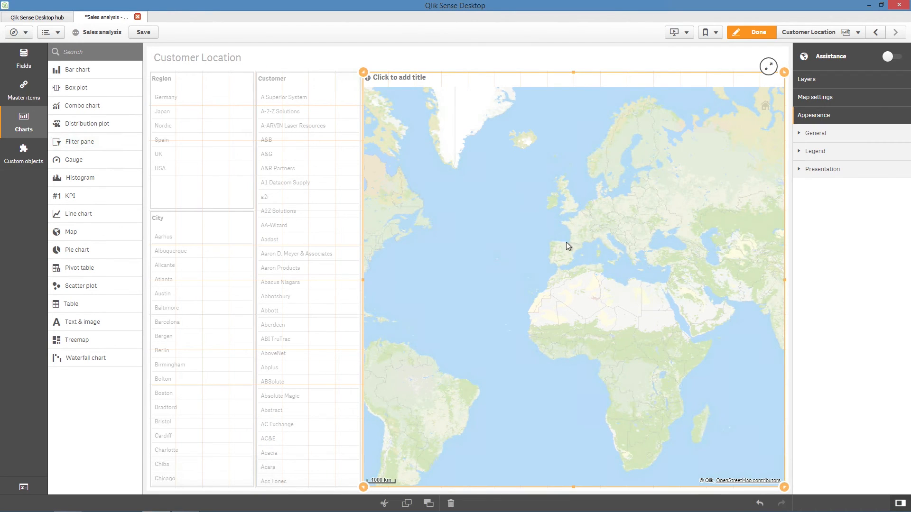
{"action": "left_click", "coordinate": [819, 80]}
{"action": "left_click", "coordinate": [845, 144]}
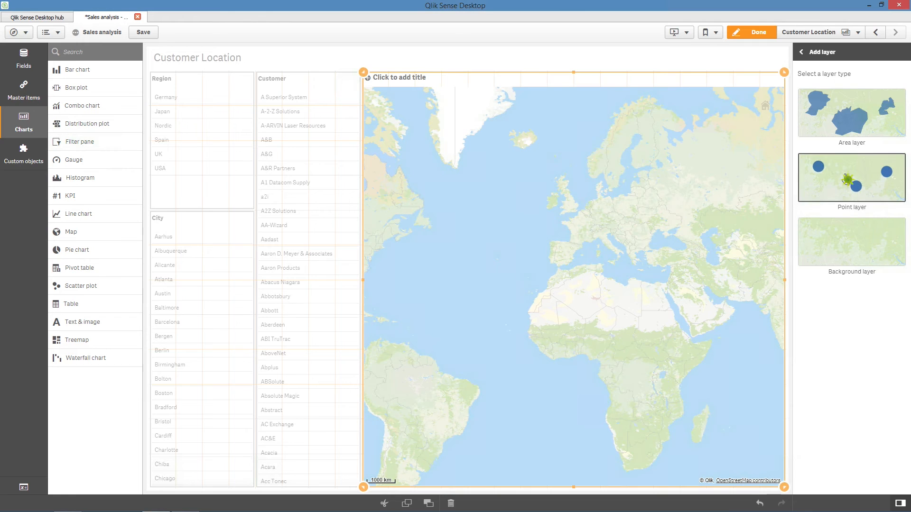
{"action": "left_click", "coordinate": [846, 177]}
{"action": "left_click", "coordinate": [841, 125]}
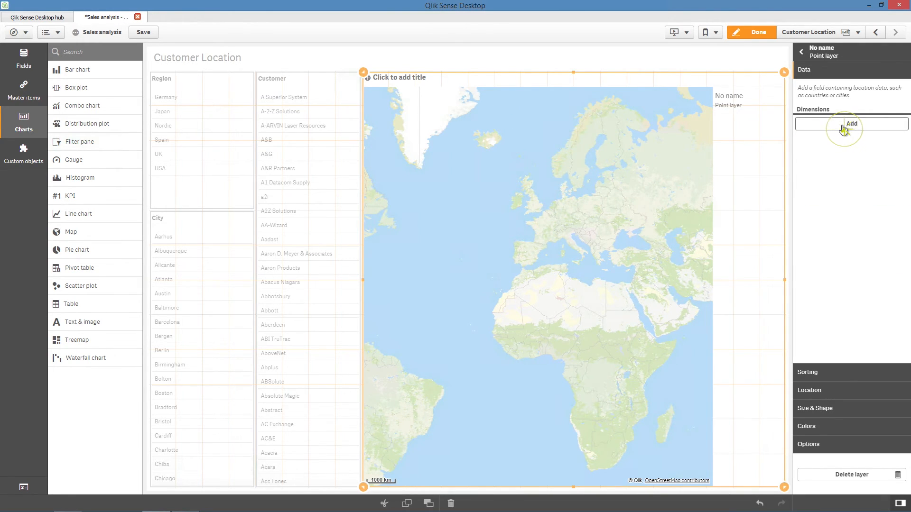
{"action": "left_click", "coordinate": [835, 208]}
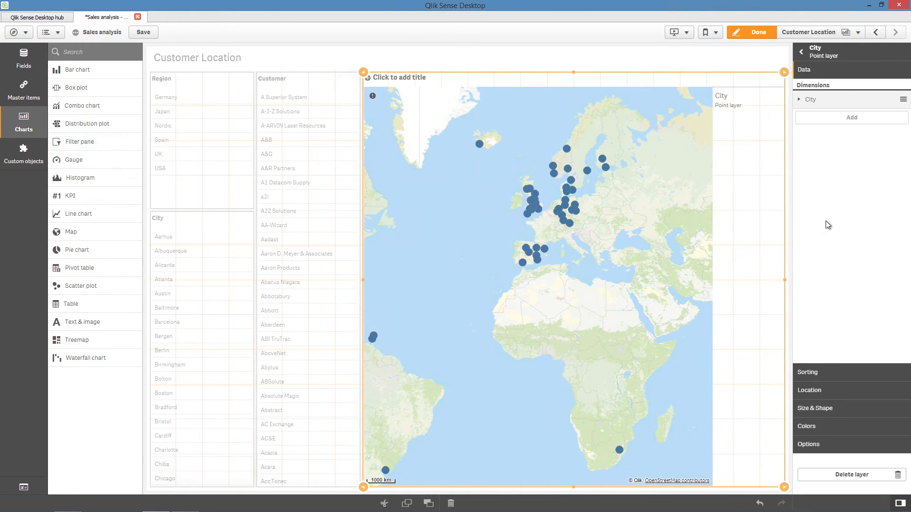
Size the City layer's bubbles by the Sales measure and adjust their upper size limit.
{"action": "left_click", "coordinate": [817, 408]}
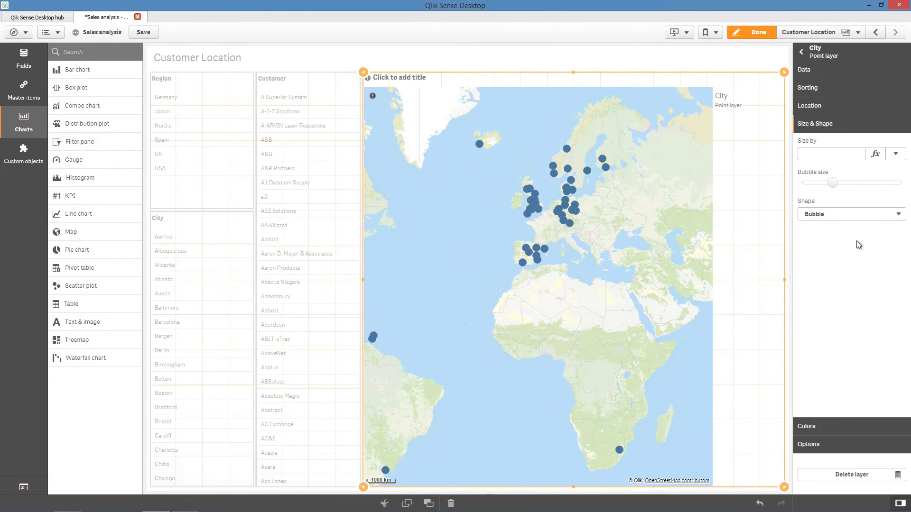
{"action": "left_click", "coordinate": [891, 155]}
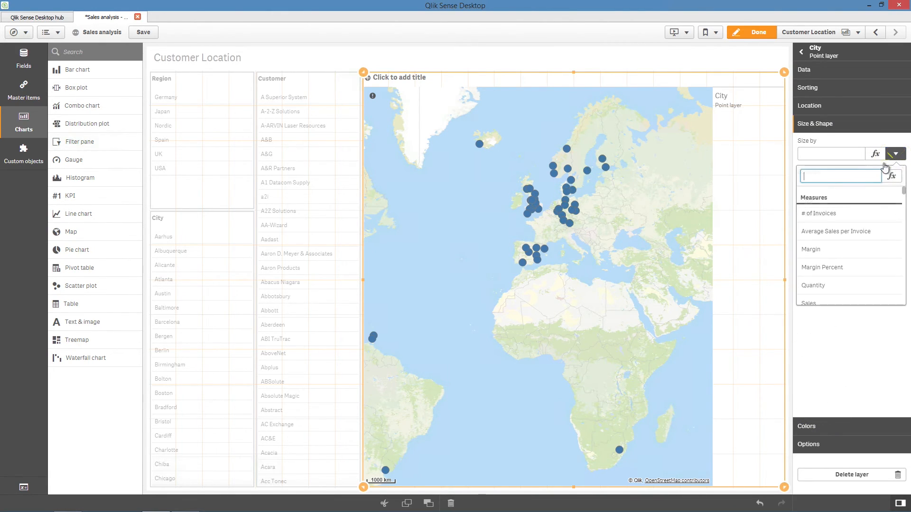
{"action": "type", "text": "Sa"}
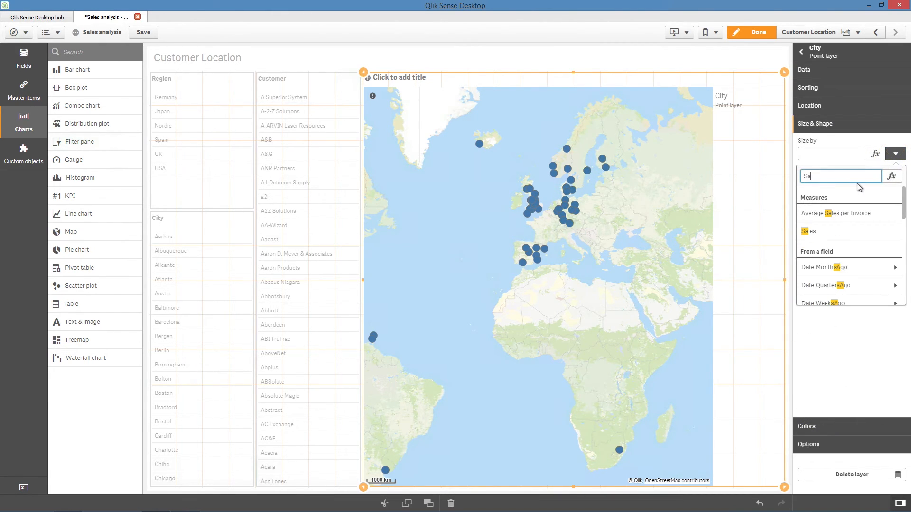
{"action": "left_click", "coordinate": [831, 231]}
{"action": "left_click_drag", "start_coordinate": [827, 187], "coordinate": [840, 185]}
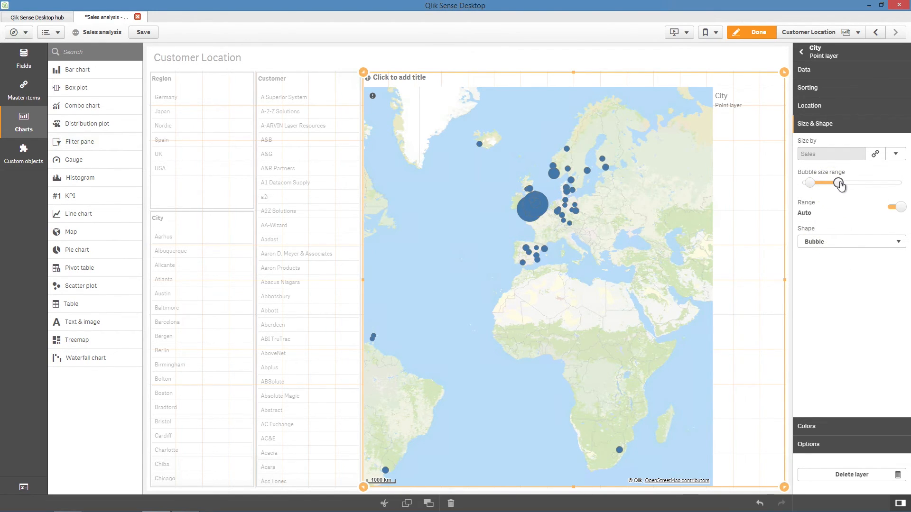
Color the City layer's bubbles by the Sales measure with custom colors, and finish editing the sheet.
{"action": "left_click", "coordinate": [818, 426]}
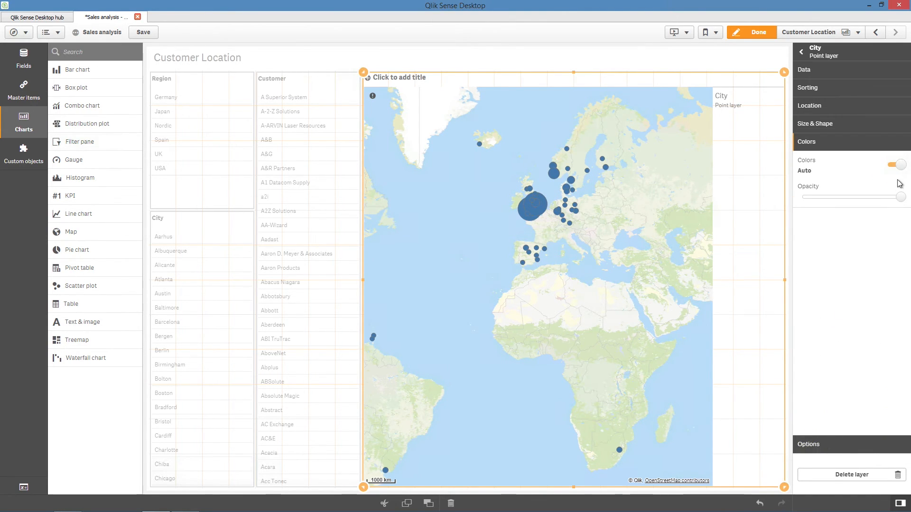
{"action": "left_click", "coordinate": [896, 165]}
{"action": "left_click", "coordinate": [890, 190]}
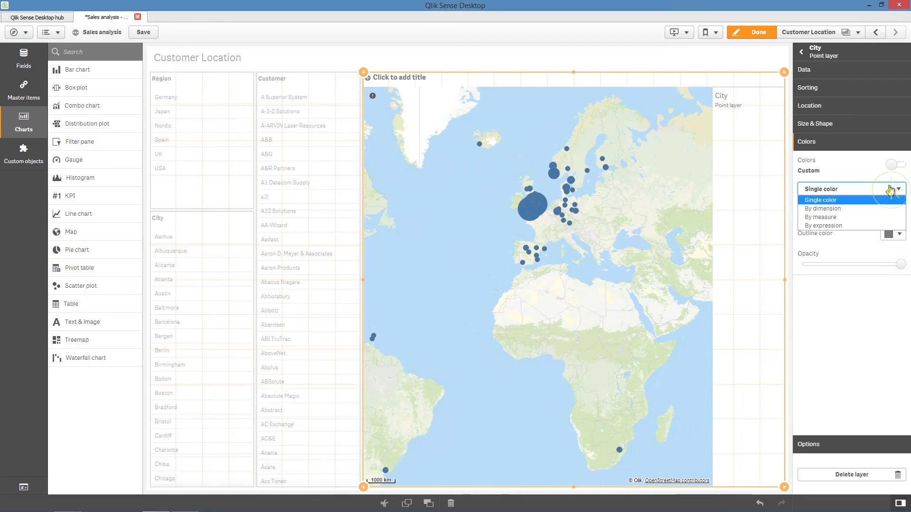
{"action": "left_click", "coordinate": [858, 217]}
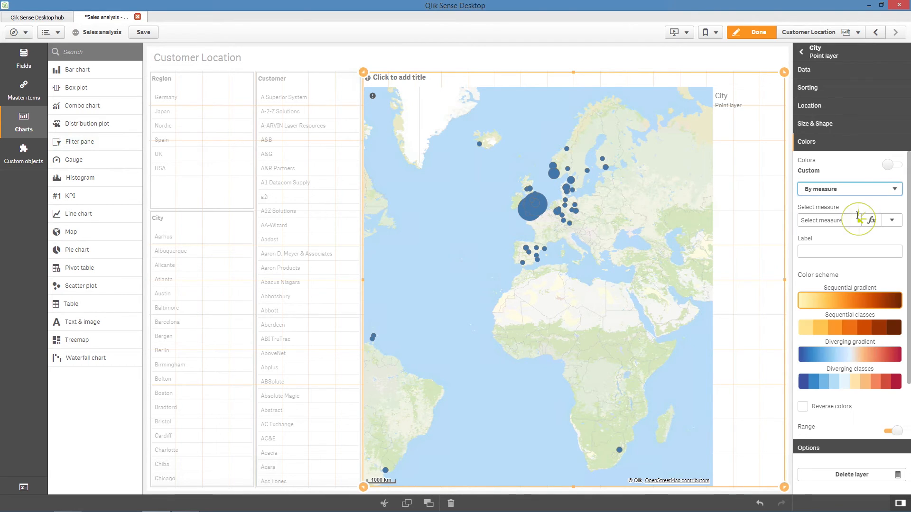
{"action": "left_click", "coordinate": [888, 221]}
{"action": "type", "text": "Sa"}
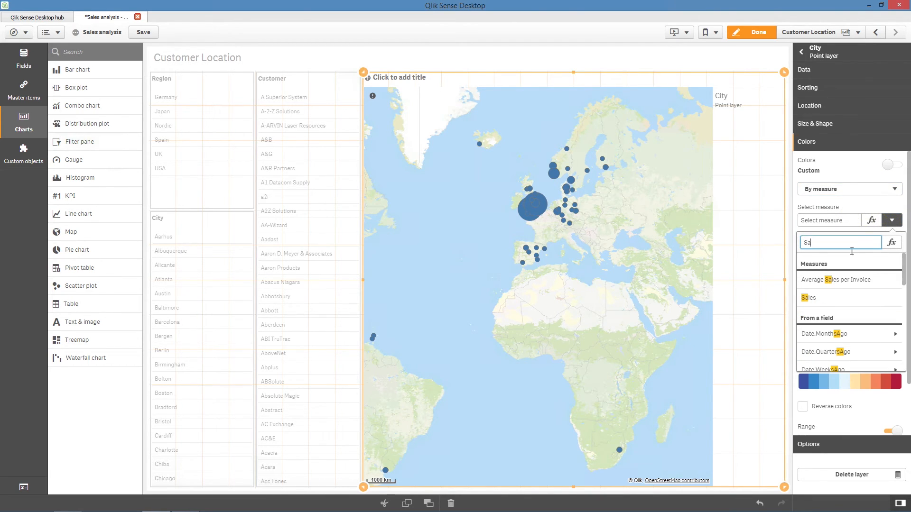
{"action": "left_click", "coordinate": [827, 296]}
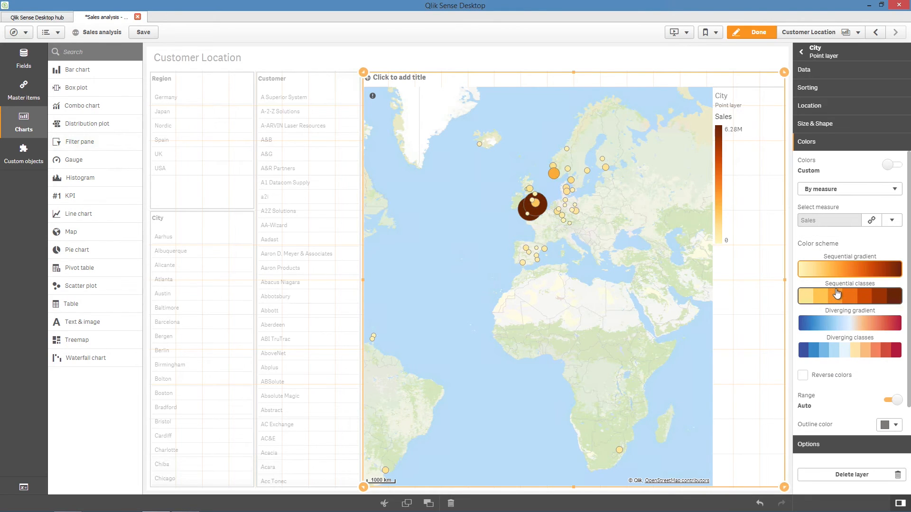
{"action": "left_click", "coordinate": [749, 34]}
{"action": "left_click", "coordinate": [804, 33]}
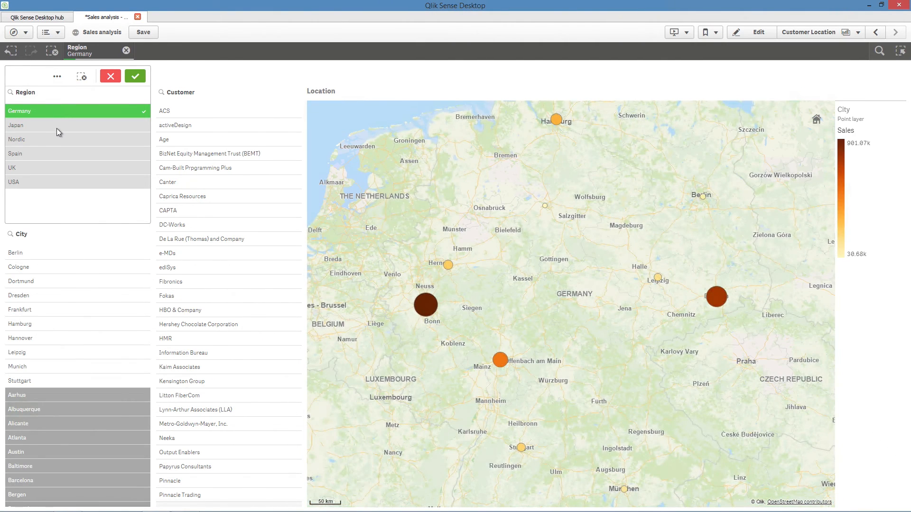
Add Japan and USA to the Germany selection in the Region filter and confirm it.
{"action": "left_click", "coordinate": [56, 129]}
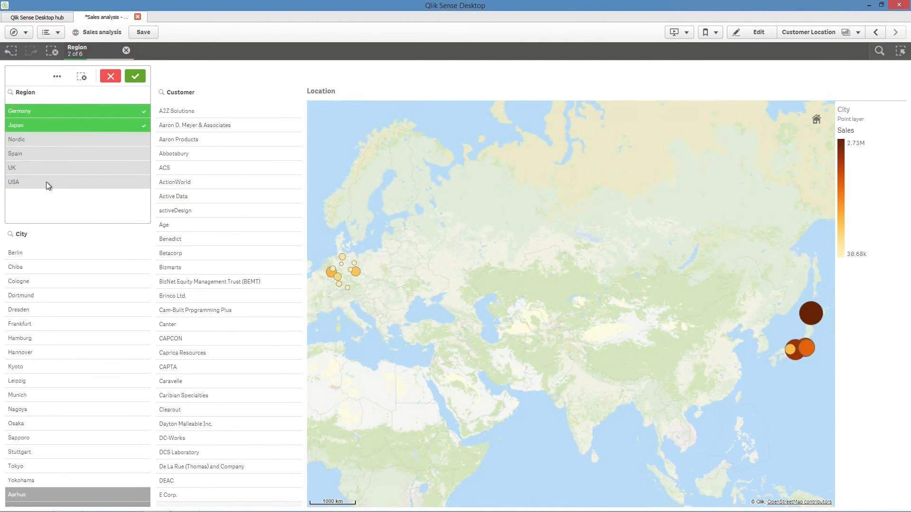
{"action": "left_click", "coordinate": [48, 182]}
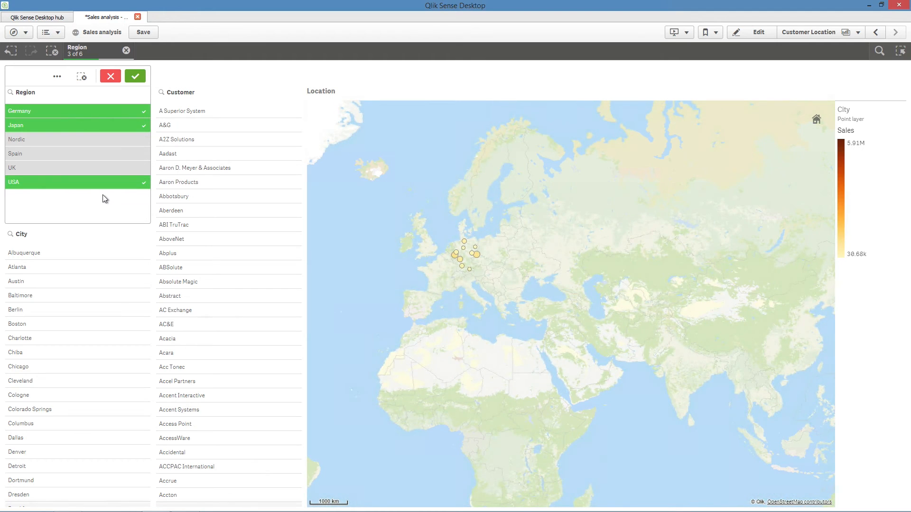
{"action": "left_click", "coordinate": [136, 77]}
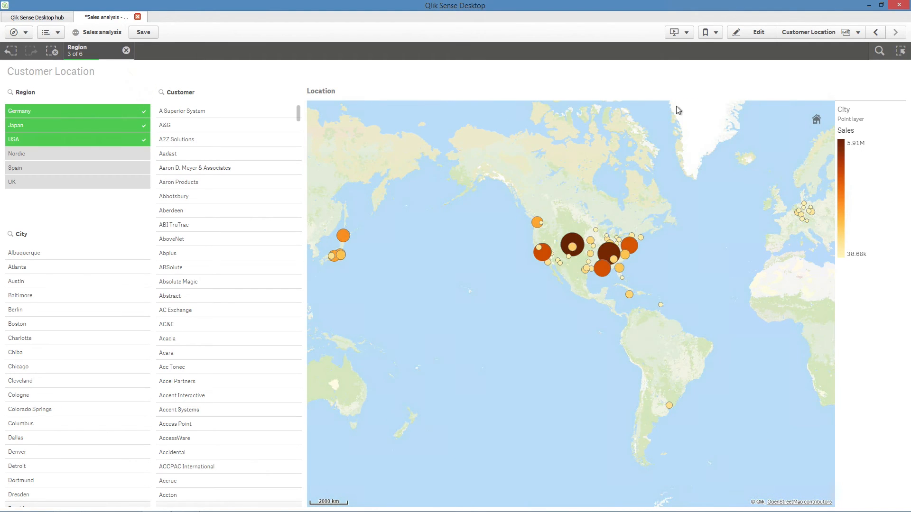
On the Customer Details sheet, select Q3 and Q4 in the Quarter filter and confirm the selection.
{"action": "left_click", "coordinate": [880, 35]}
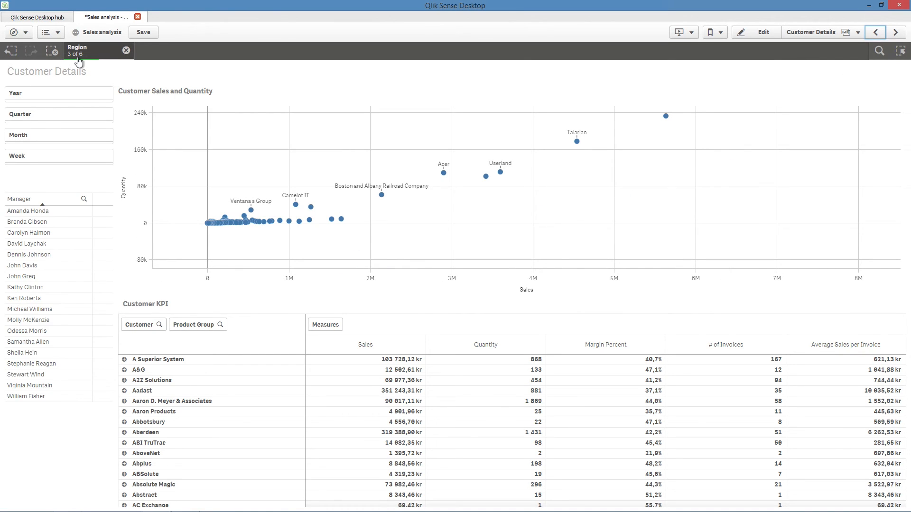
{"action": "left_click", "coordinate": [48, 119]}
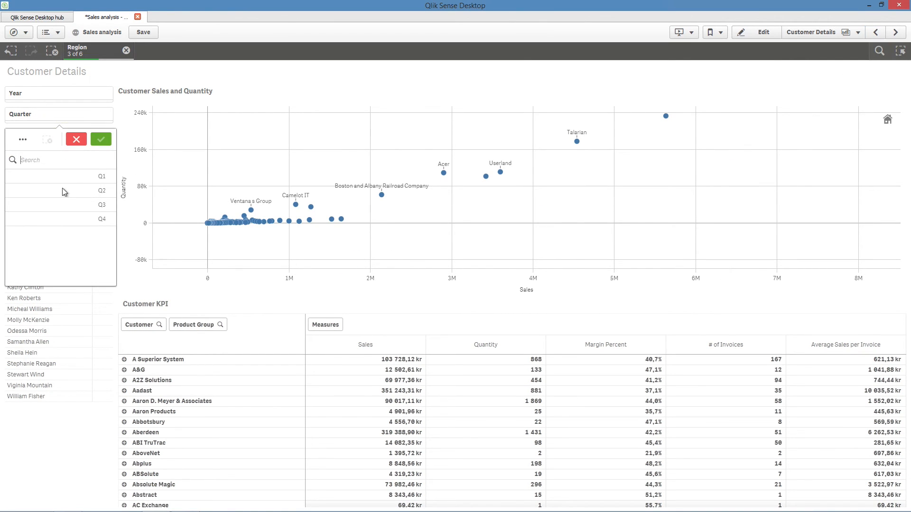
{"action": "left_click", "coordinate": [55, 207]}
{"action": "left_click", "coordinate": [52, 220]}
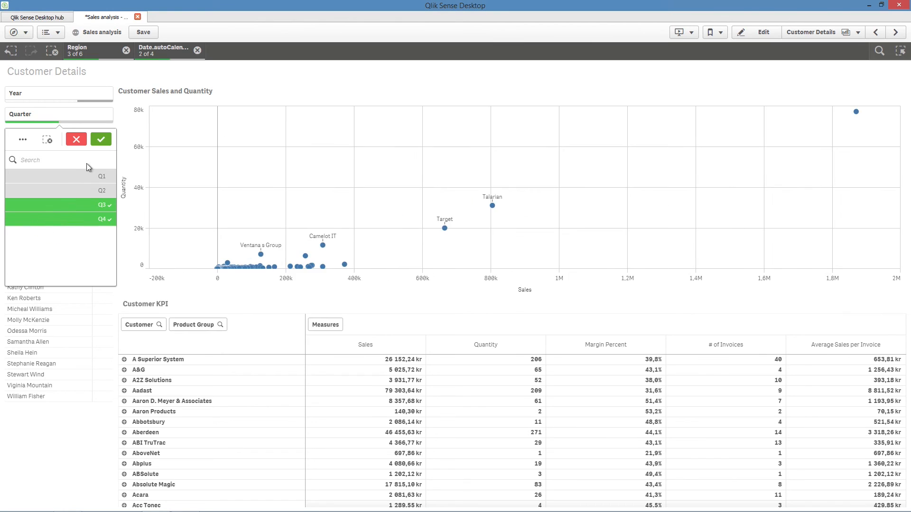
{"action": "left_click", "coordinate": [100, 143]}
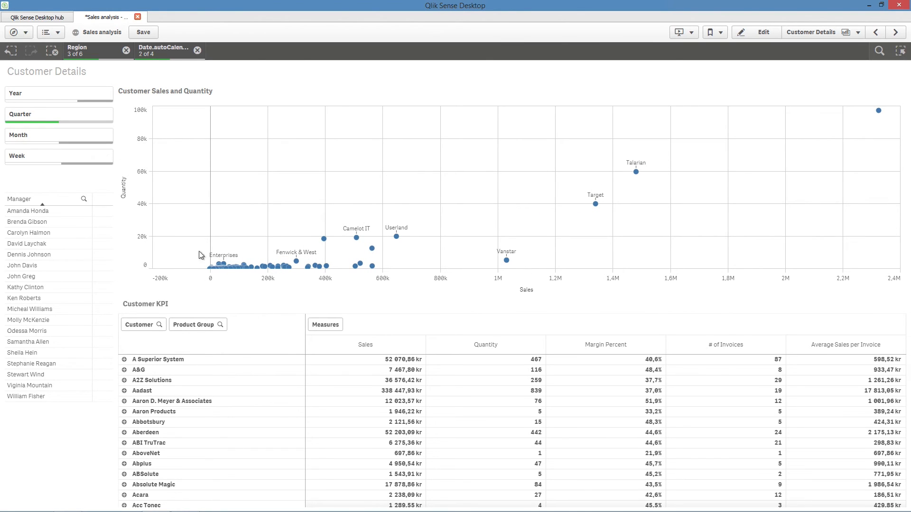
Go to the Product Details sheet and clear the quarter and Region selections.
{"action": "left_click", "coordinate": [875, 32]}
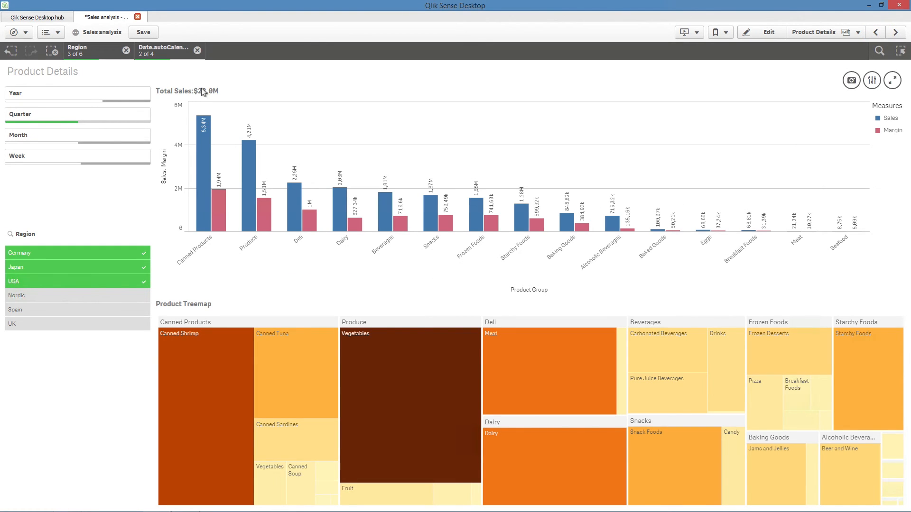
{"action": "left_click", "coordinate": [197, 51]}
{"action": "left_click", "coordinate": [125, 52]}
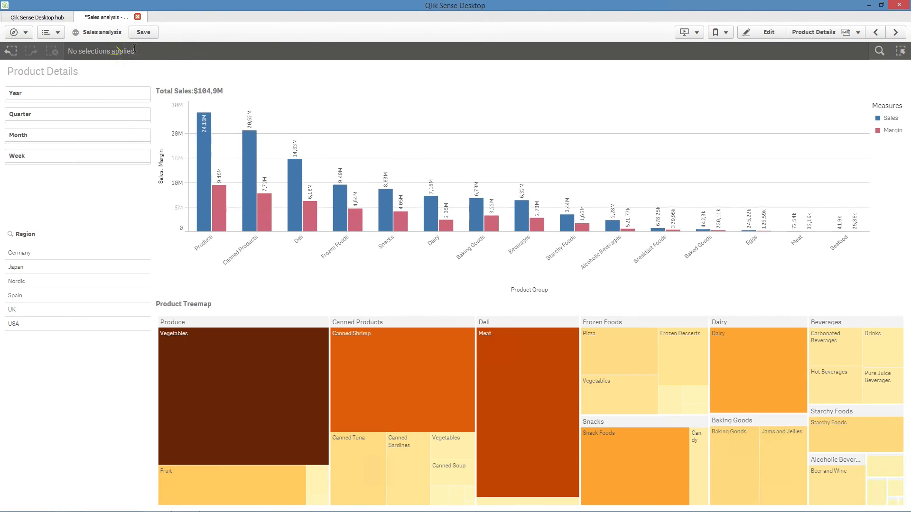
Select the Produce, Canned Products and Deli groups in the Product Treemap and confirm the selection.
{"action": "left_click", "coordinate": [285, 365]}
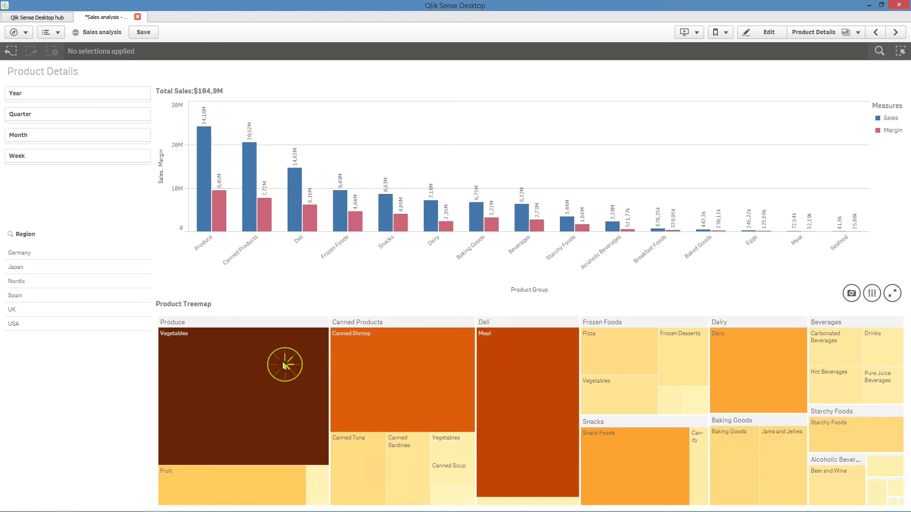
{"action": "left_click", "coordinate": [372, 365]}
{"action": "left_click", "coordinate": [513, 370]}
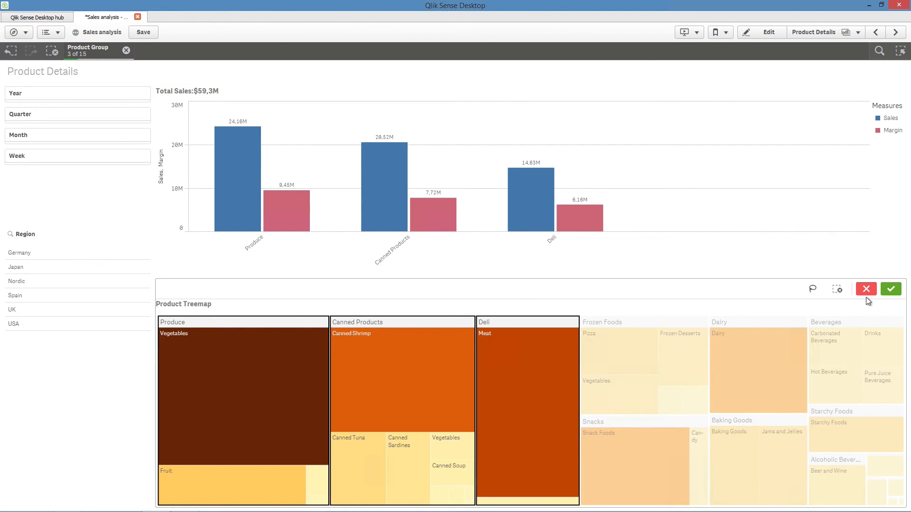
{"action": "left_click", "coordinate": [891, 290]}
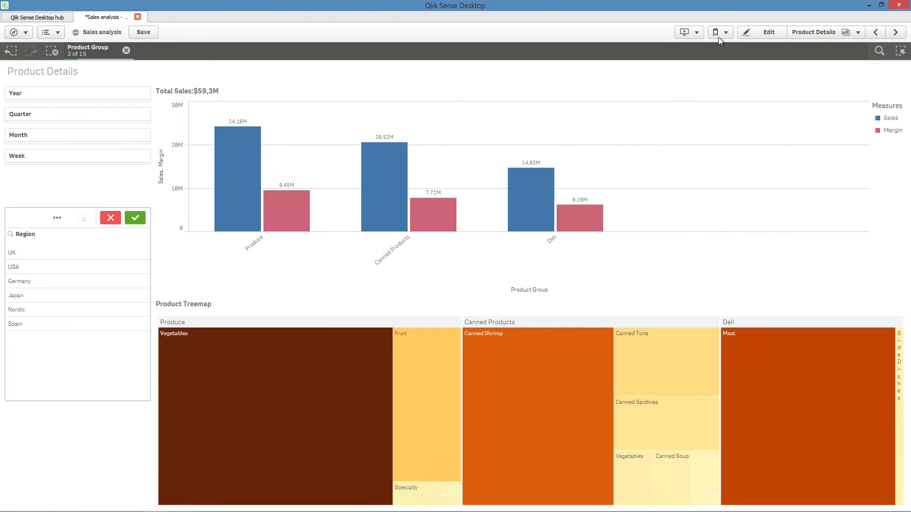
Bookmark the current selection with the title "Selected Product Groups", and clear the Product Group selection.
{"action": "left_click", "coordinate": [719, 38]}
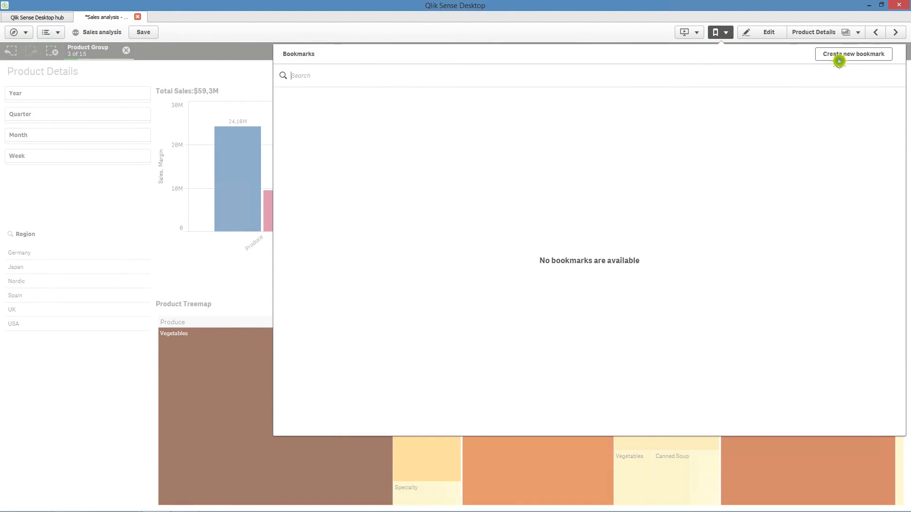
{"action": "left_click", "coordinate": [839, 61]}
{"action": "type", "text": "Selected"}
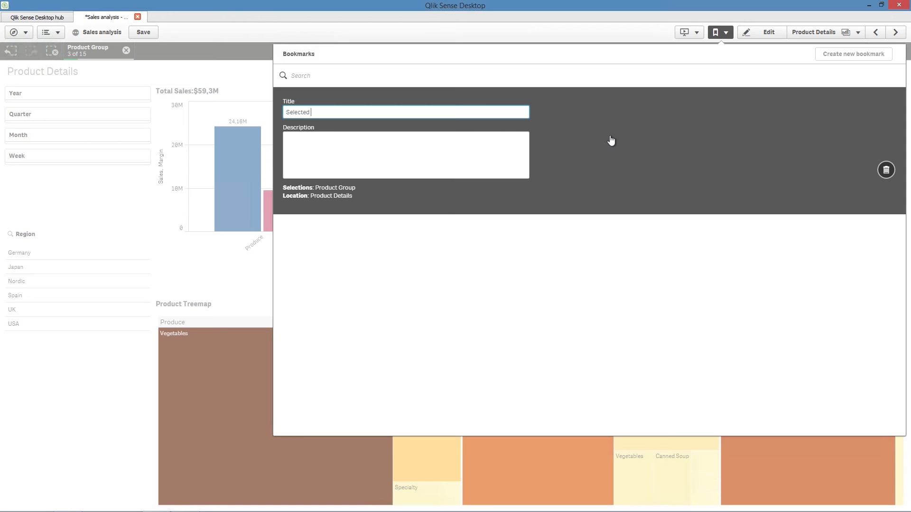
{"action": "type", "text": " Product Groups"}
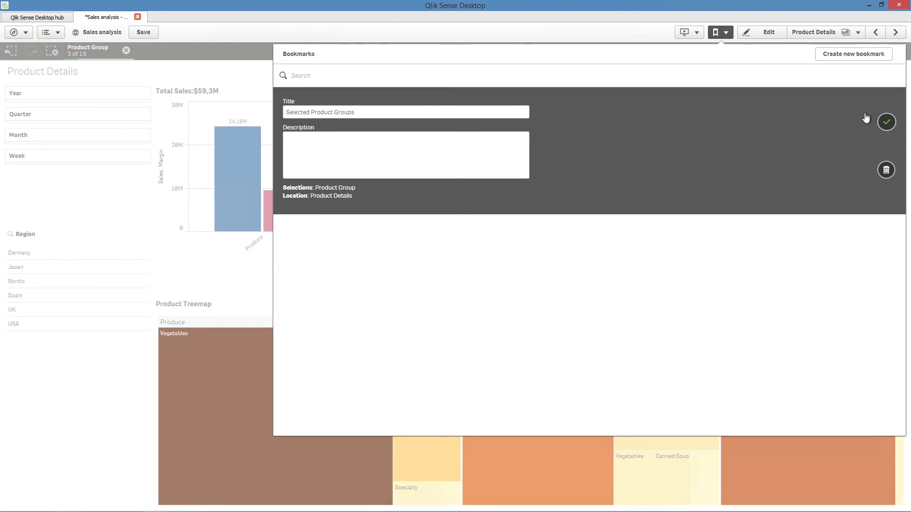
{"action": "left_click", "coordinate": [886, 122]}
{"action": "left_click", "coordinate": [197, 245]}
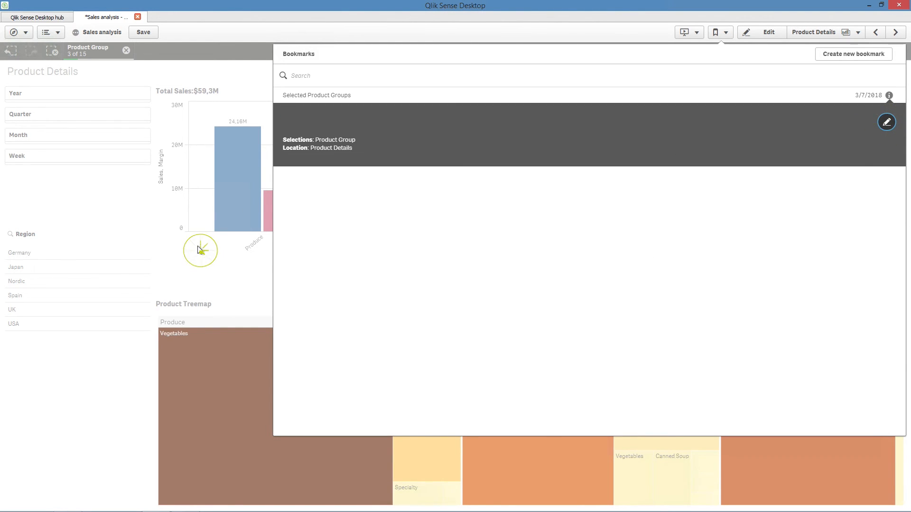
{"action": "left_click", "coordinate": [126, 50]}
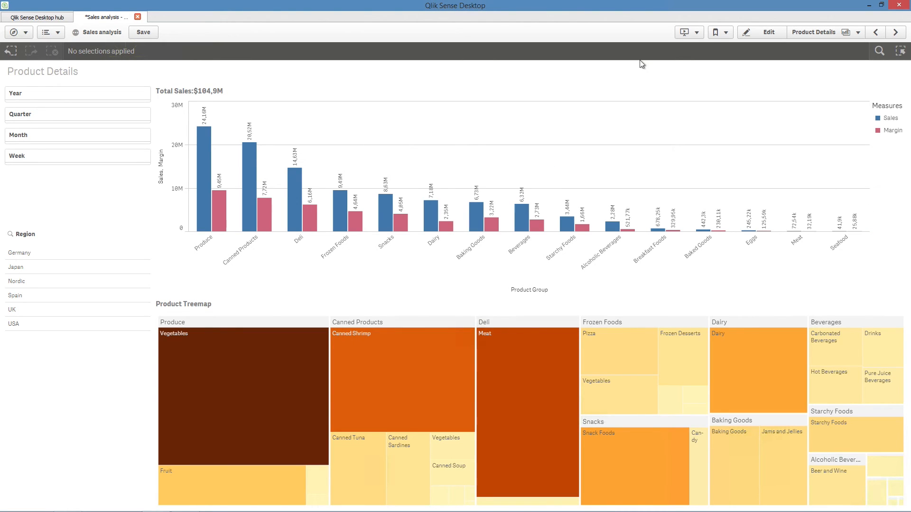
On the Sales Dashboard sheet, select USA and UK in the Sales per Region chart and confirm.
{"action": "left_click", "coordinate": [875, 33]}
{"action": "left_click", "coordinate": [334, 202]}
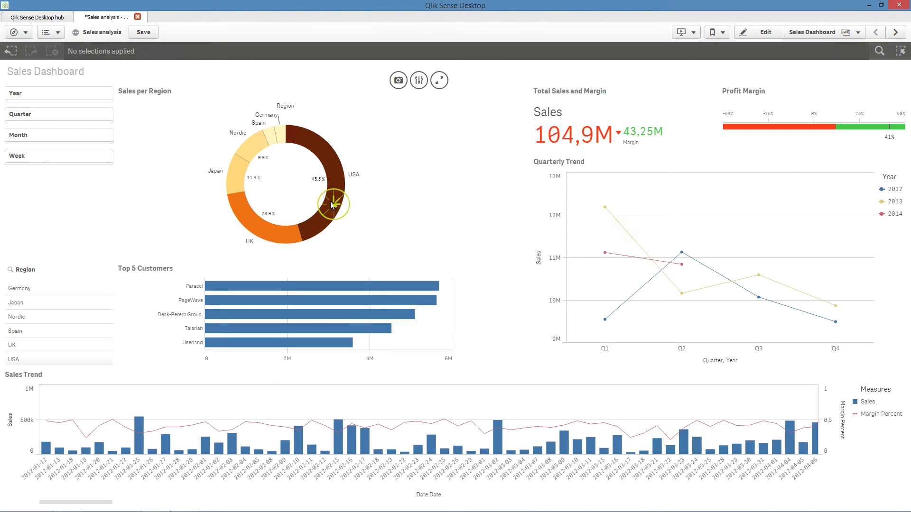
{"action": "left_click", "coordinate": [279, 233]}
{"action": "left_click", "coordinate": [438, 76]}
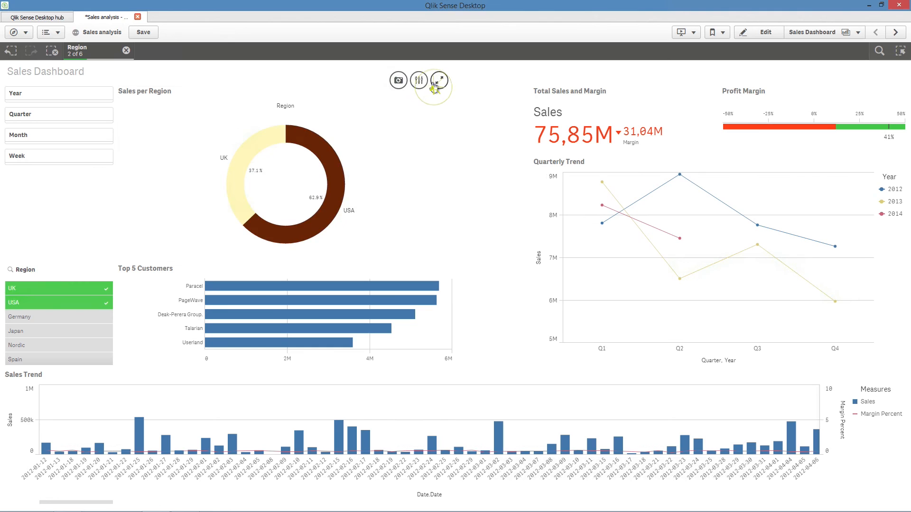
Apply the "Selected Product Groups" bookmark, and clear its Product Group selection on the Sales Dashboard sheet.
{"action": "left_click", "coordinate": [714, 35]}
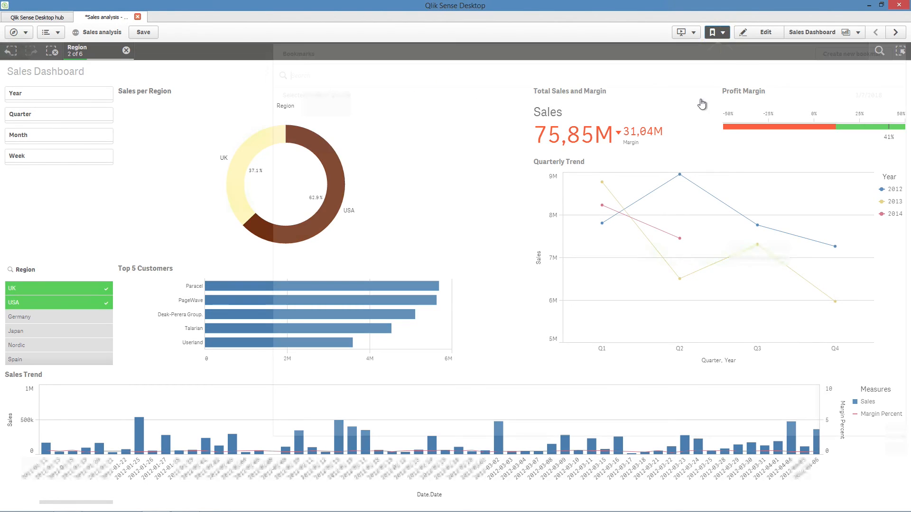
{"action": "left_click", "coordinate": [579, 96]}
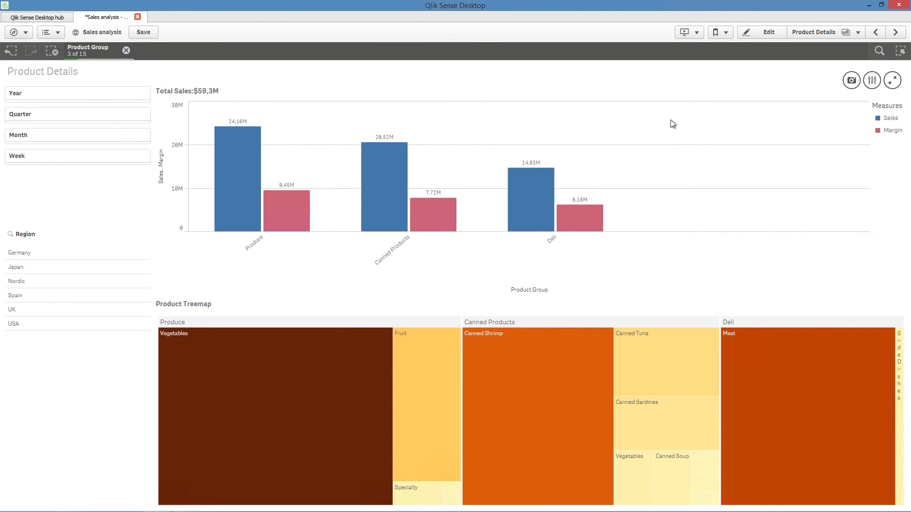
{"action": "left_click", "coordinate": [877, 33]}
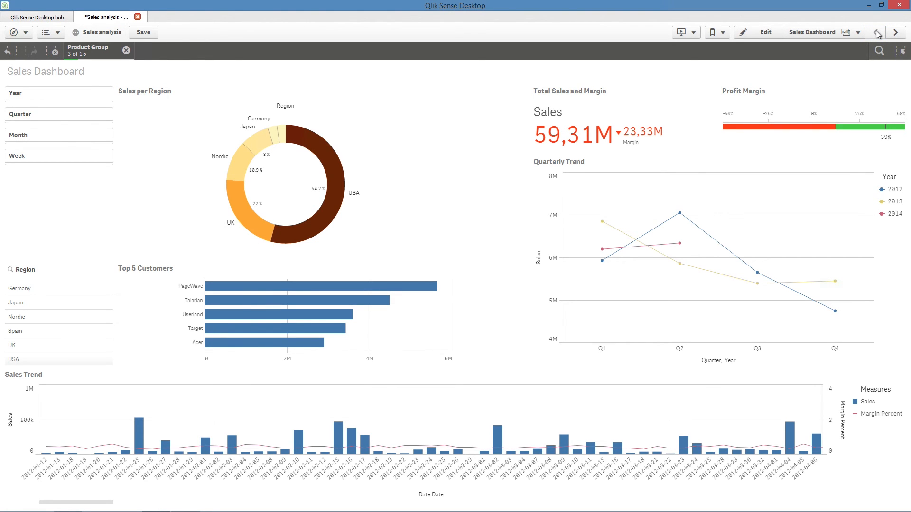
{"action": "left_click", "coordinate": [126, 51]}
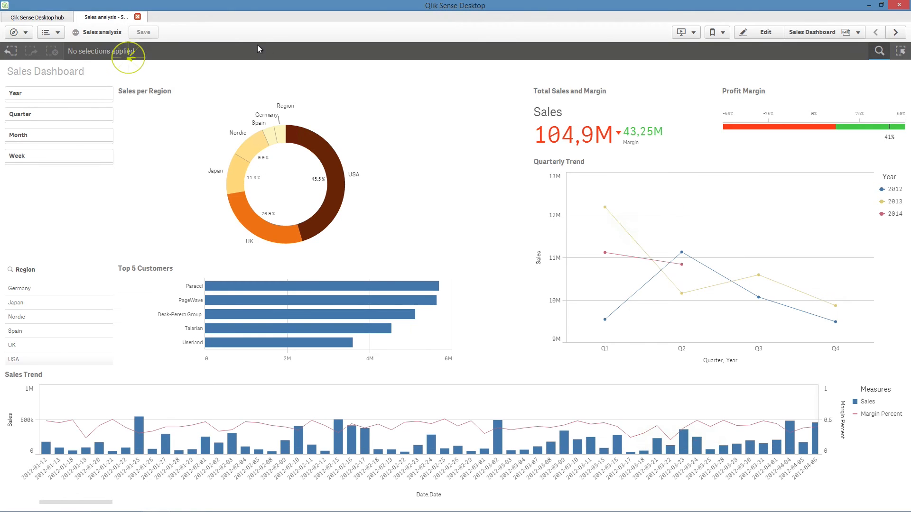
Search the app data for "Canned", apply Canned Products as the Product Group selection, and clear it again.
{"action": "left_click", "coordinate": [875, 51]}
{"action": "type", "text": "Canned"}
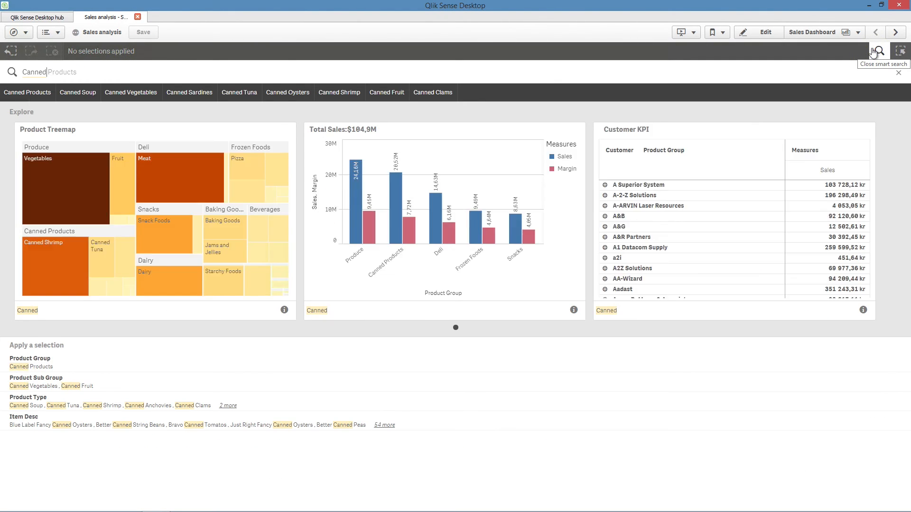
{"action": "left_click", "coordinate": [31, 368]}
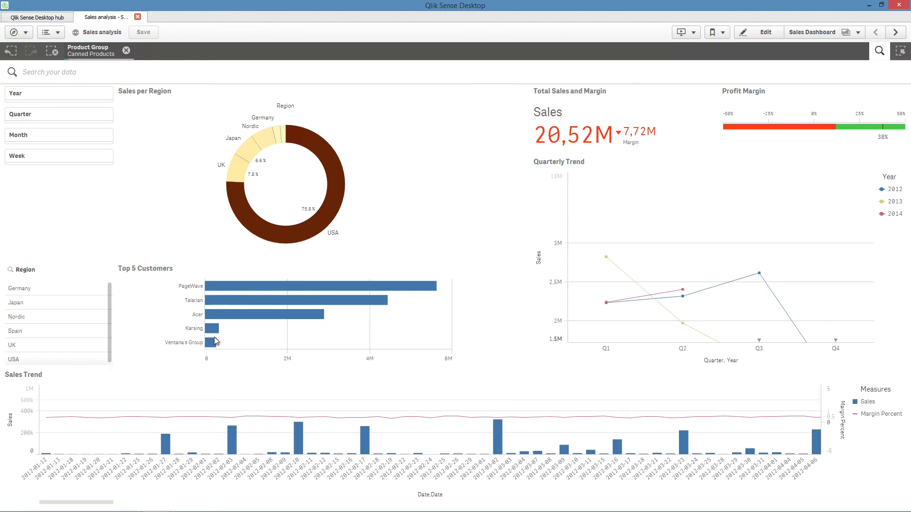
{"action": "mouse_move", "coordinate": [216, 341]}
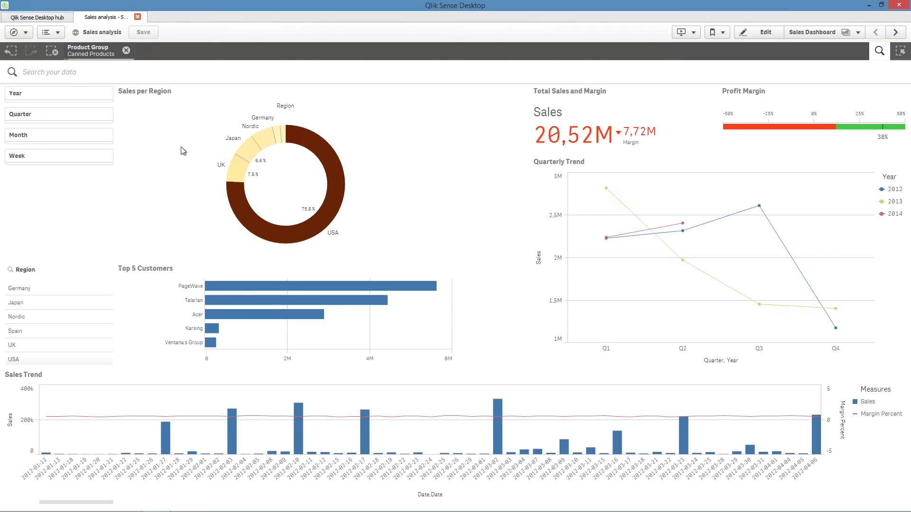
{"action": "left_click", "coordinate": [127, 51]}
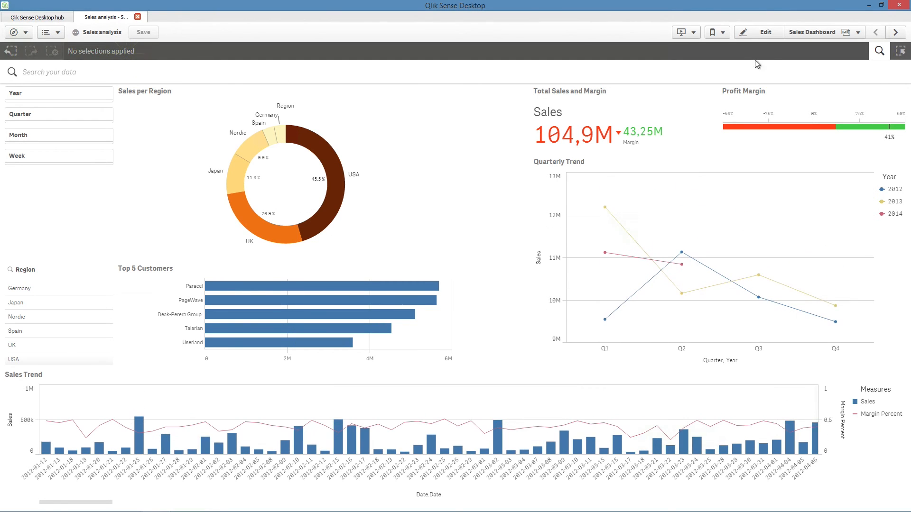
Search the app for visualizations matching "Tre" and open the Product Treemap result.
{"action": "type", "text": "Tre"}
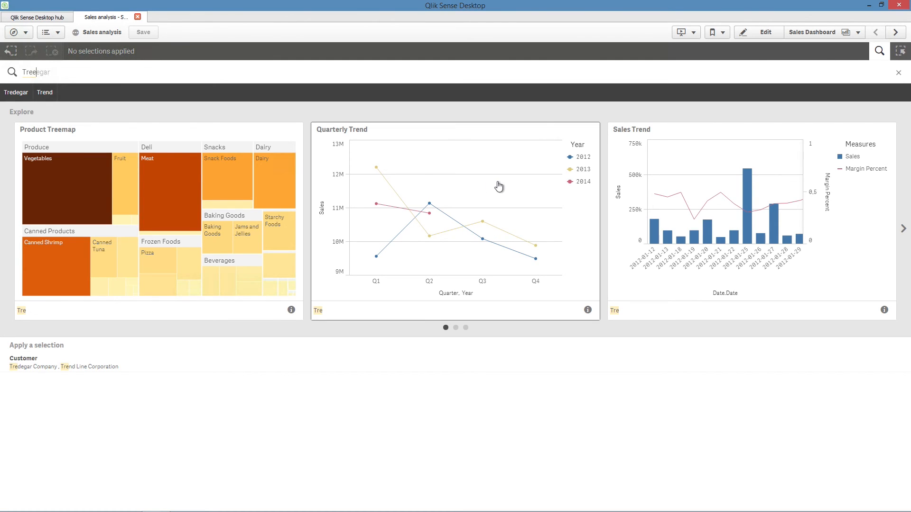
{"action": "left_click", "coordinate": [251, 228]}
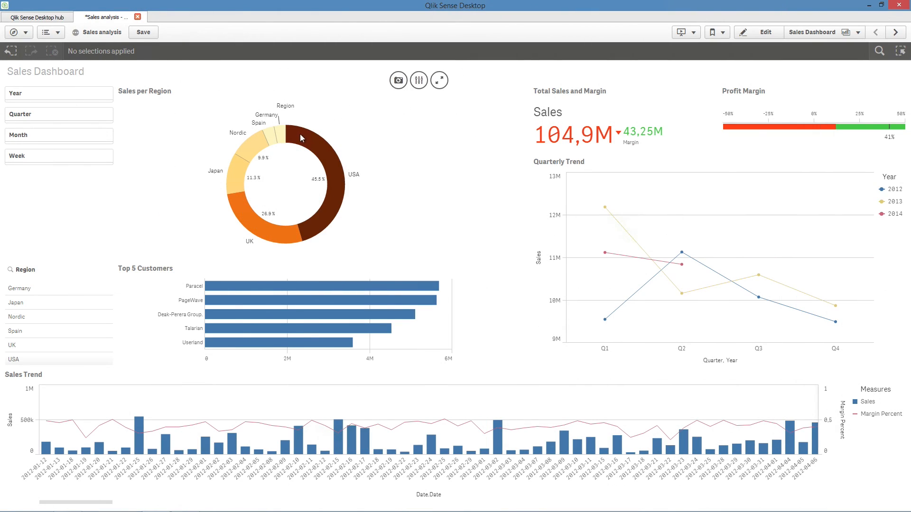
Take a snapshot of the Sales per Region chart and save it with the annotation "Sales per Region".
{"action": "right_click", "coordinate": [300, 139]}
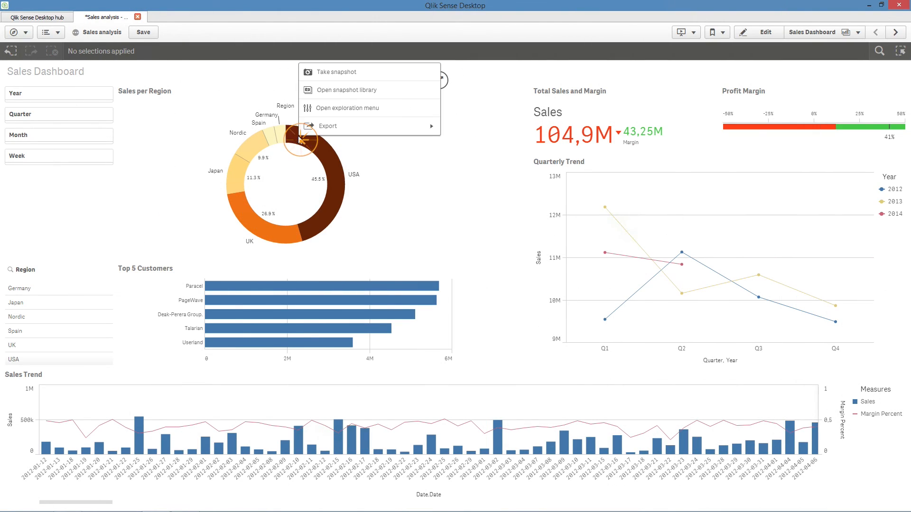
{"action": "left_click", "coordinate": [363, 76]}
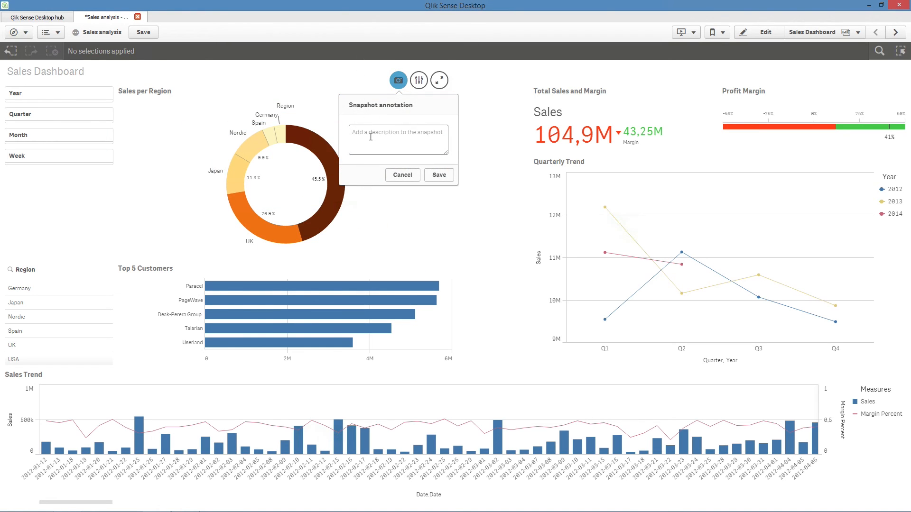
{"action": "type", "text": "Sales per Region"}
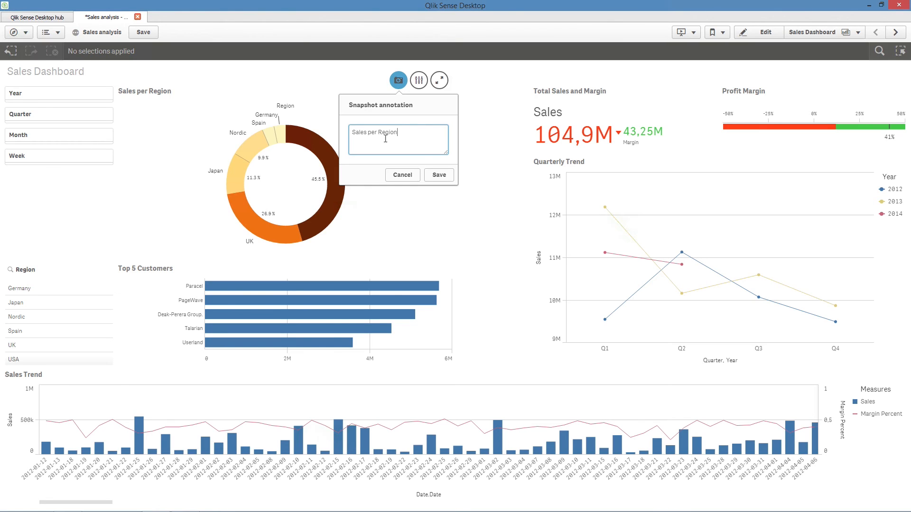
{"action": "left_click", "coordinate": [434, 179]}
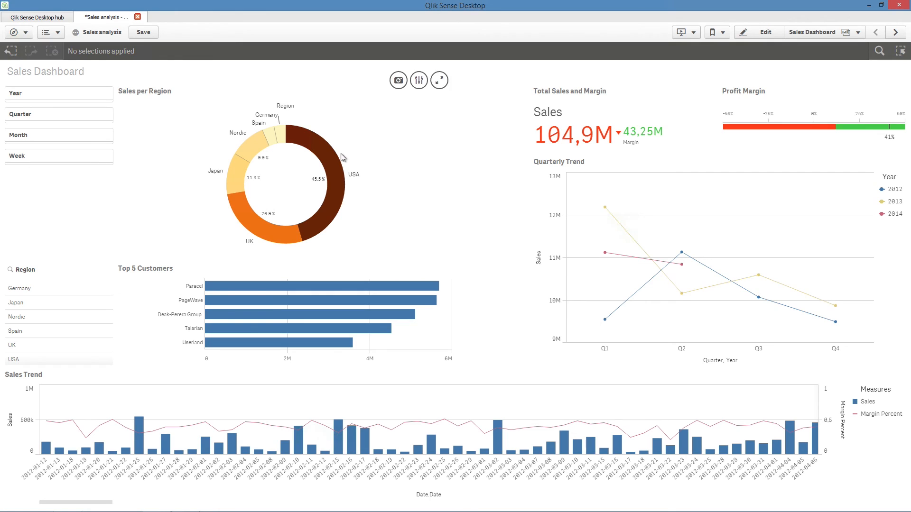
Select Nordic in the Sales per Region chart and save a snapshot of the Top 5 Customers chart annotated "Nordic".
{"action": "left_click", "coordinate": [247, 151]}
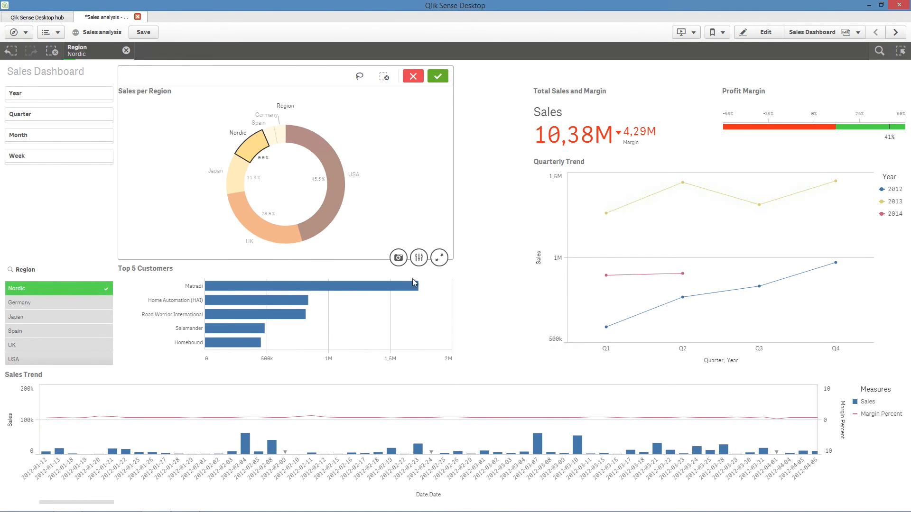
{"action": "left_click", "coordinate": [398, 259]}
{"action": "left_click", "coordinate": [393, 319]}
{"action": "type", "text": "Nordic"}
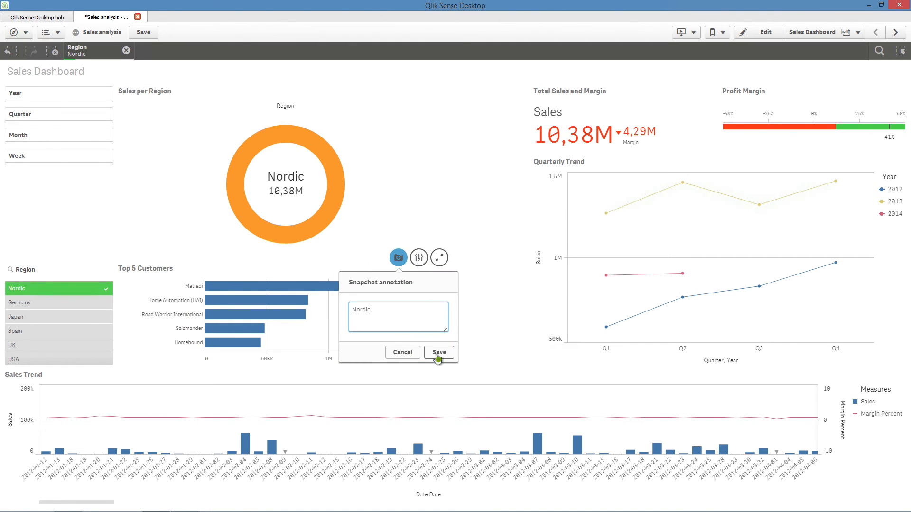
{"action": "left_click", "coordinate": [437, 356]}
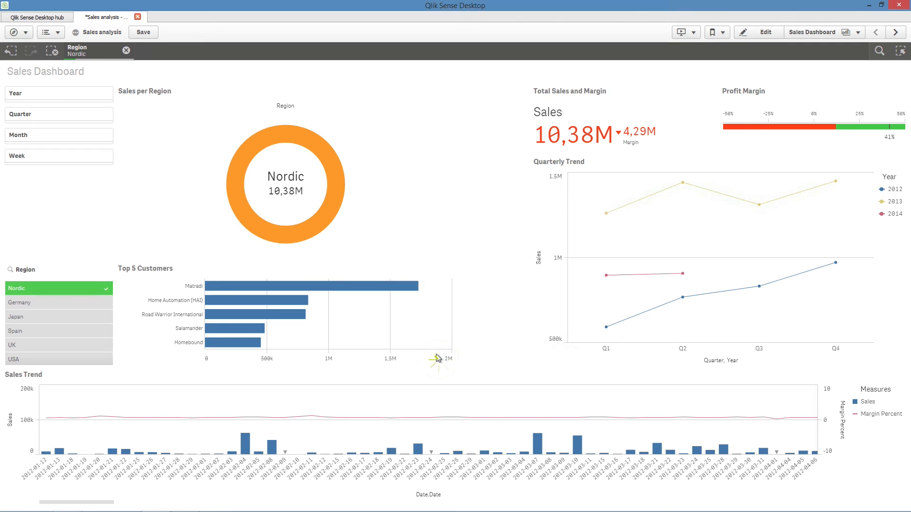
Take a snapshot of the Quarterly Trend chart and save it with the annotation "Nordic".
{"action": "mouse_move", "coordinate": [819, 242]}
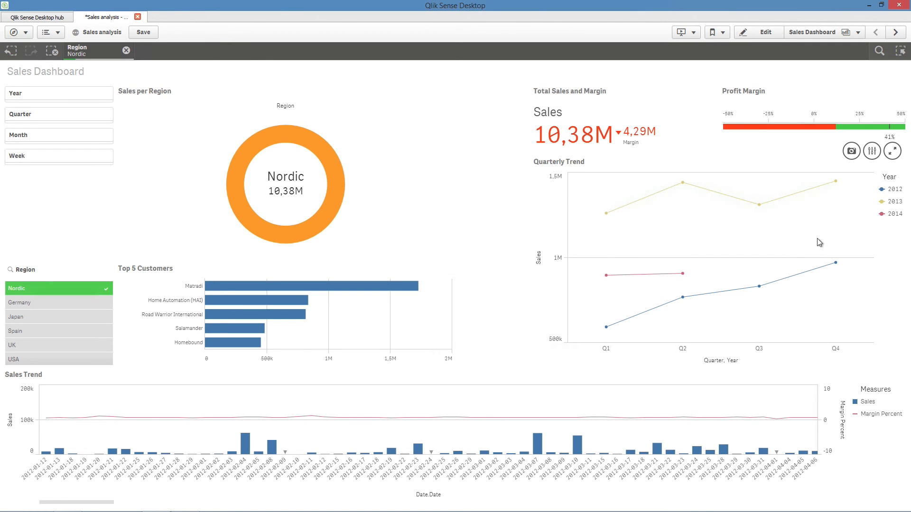
{"action": "left_click", "coordinate": [852, 153]}
{"action": "left_click", "coordinate": [843, 212]}
{"action": "type", "text": "Nordic"}
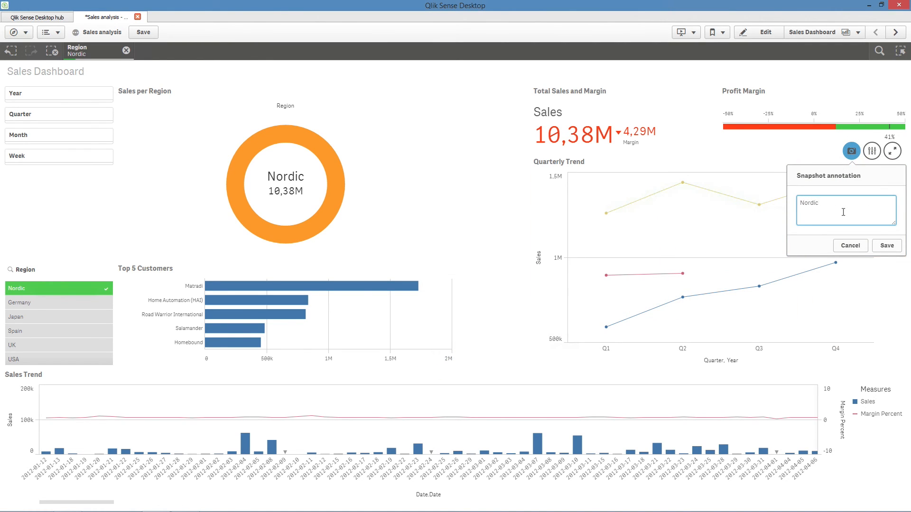
{"action": "left_click", "coordinate": [887, 245]}
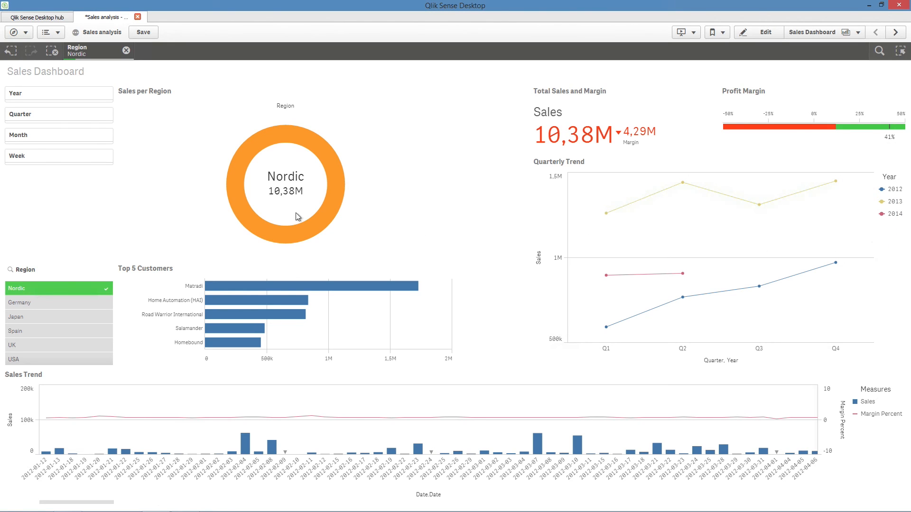
Replace the Nordic selection with USA in the Sales per Region chart and save a Top 5 Customers snapshot annotated "USA".
{"action": "left_click", "coordinate": [127, 50]}
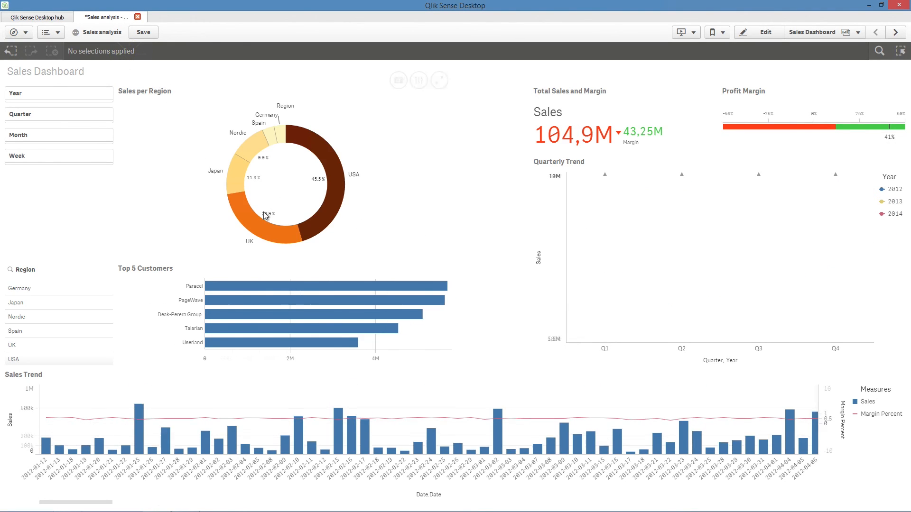
{"action": "left_click", "coordinate": [318, 229]}
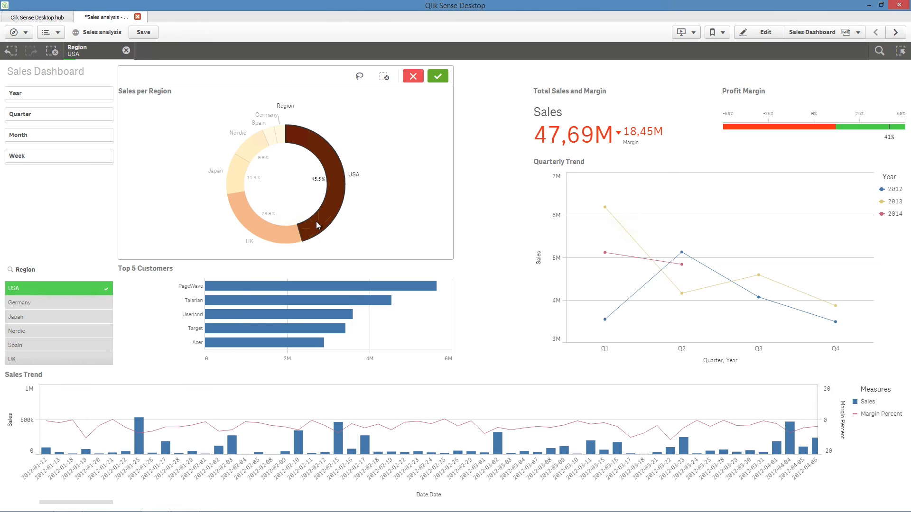
{"action": "left_click", "coordinate": [443, 79]}
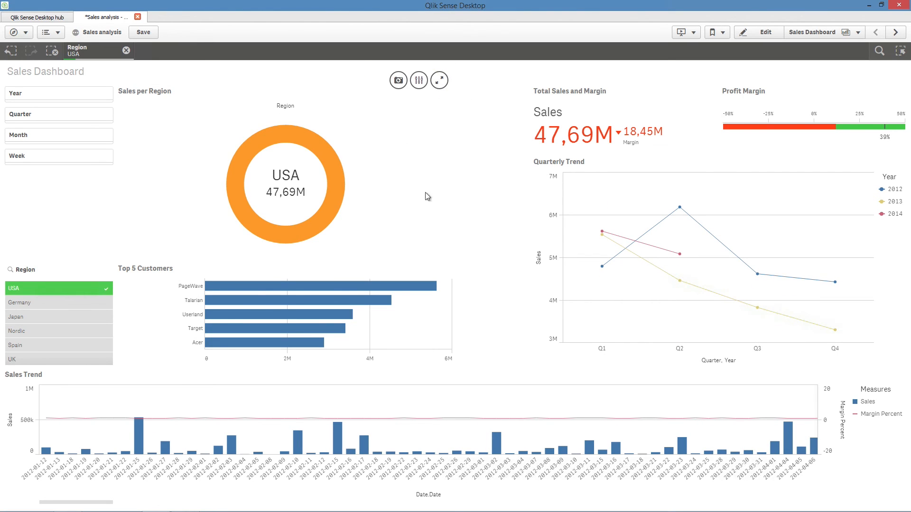
{"action": "left_click", "coordinate": [398, 258]}
{"action": "left_click", "coordinate": [396, 325]}
{"action": "type", "text": "USA"}
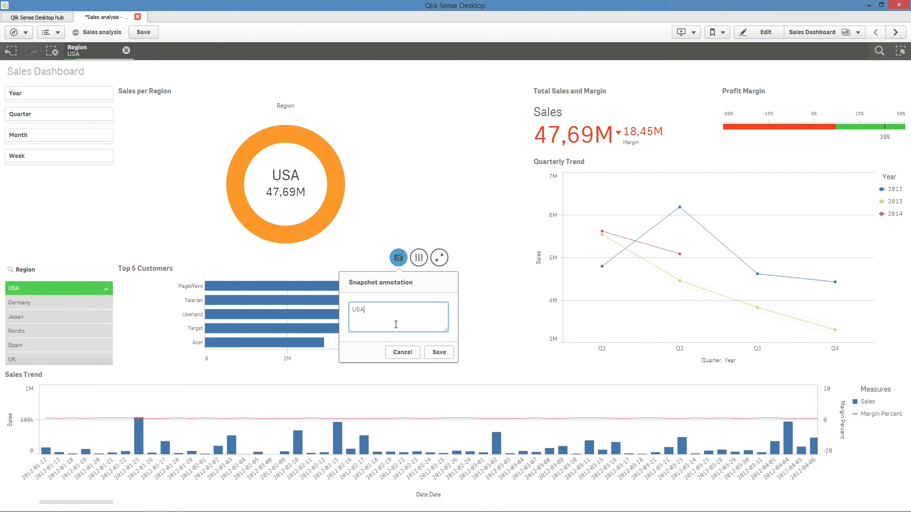
{"action": "left_click", "coordinate": [426, 350]}
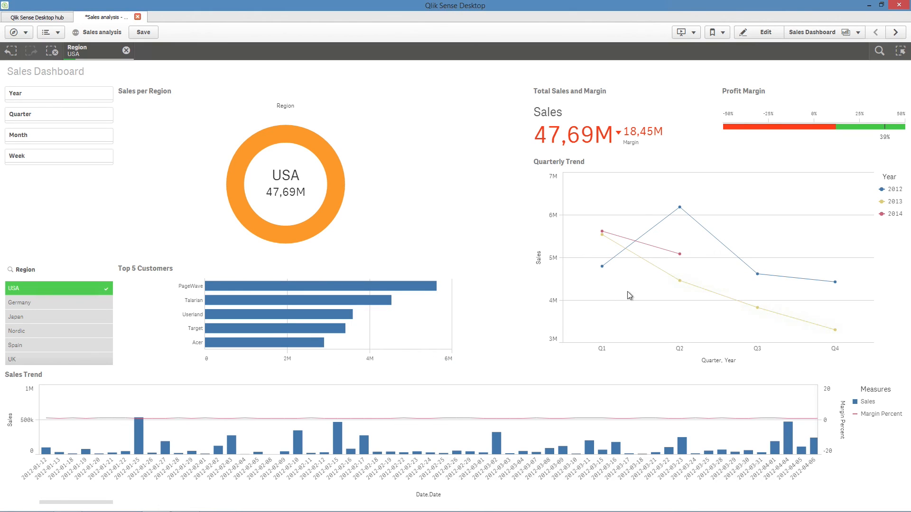
Take a snapshot of the Quarterly Trend chart and save it with an annotation naming the USA region.
{"action": "mouse_move", "coordinate": [792, 240]}
{"action": "left_click", "coordinate": [847, 152]}
{"action": "left_click", "coordinate": [817, 207]}
{"action": "type", "text": "US"}
{"action": "left_click", "coordinate": [885, 246]}
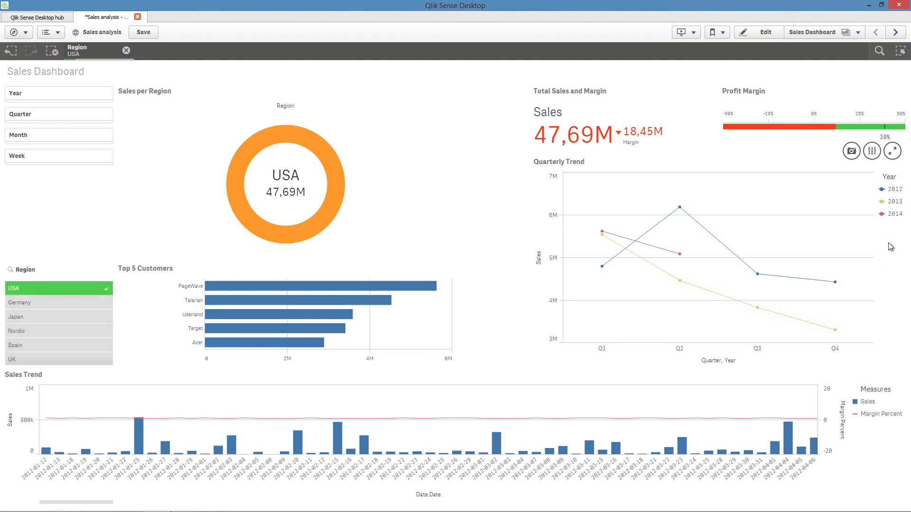
Replace the USA selection with Japan in the Sales per Region chart and save a Top 5 Customers snapshot annotated "Japan".
{"action": "left_click", "coordinate": [126, 51]}
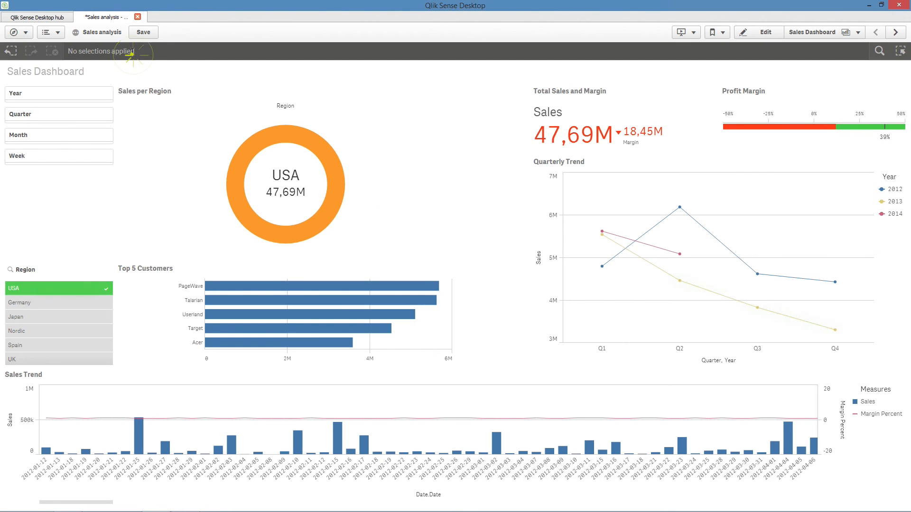
{"action": "left_click", "coordinate": [241, 174]}
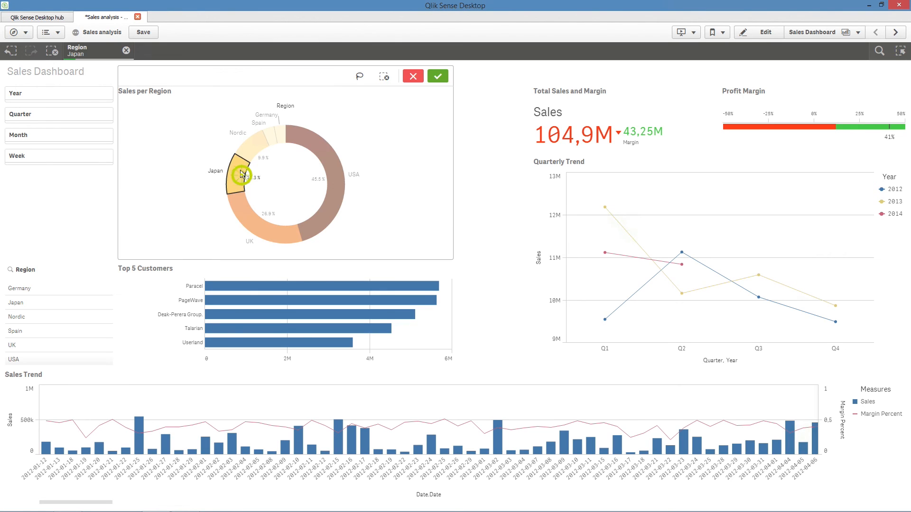
{"action": "left_click", "coordinate": [434, 80]}
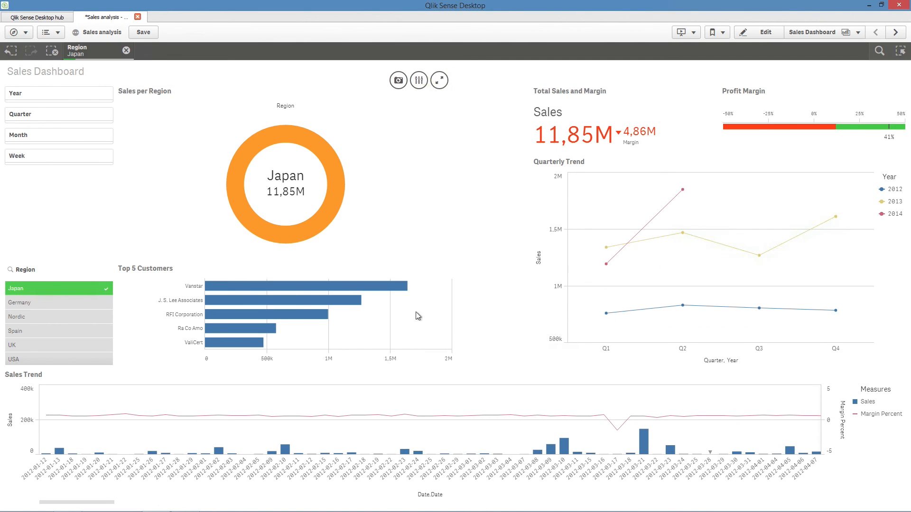
{"action": "left_click", "coordinate": [398, 257]}
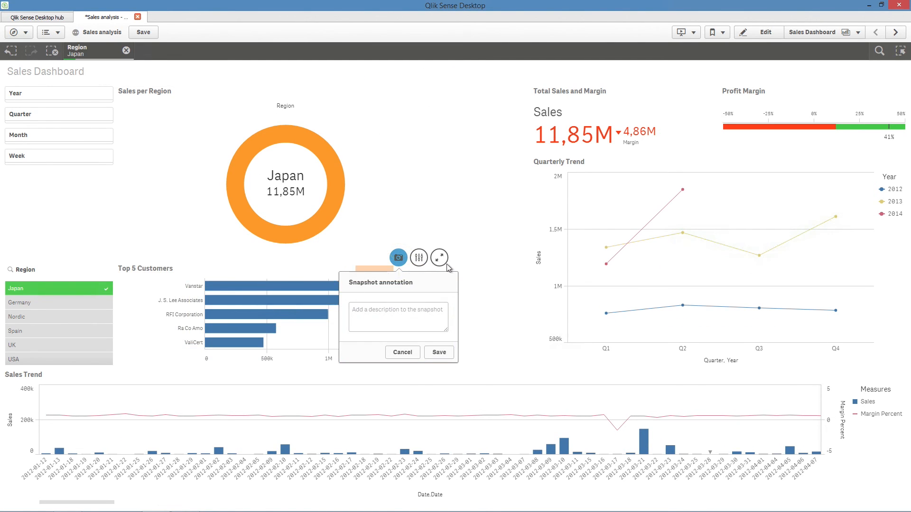
{"action": "left_click", "coordinate": [423, 315]}
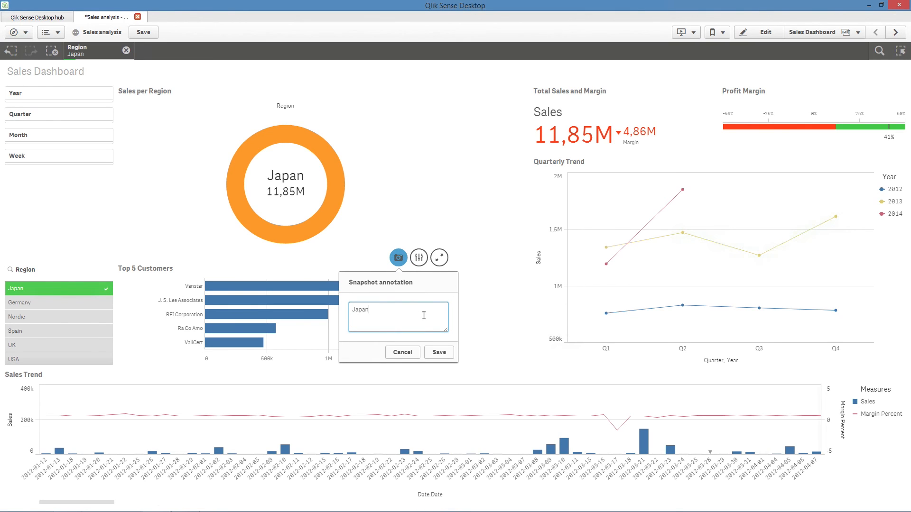
{"action": "left_click", "coordinate": [441, 356]}
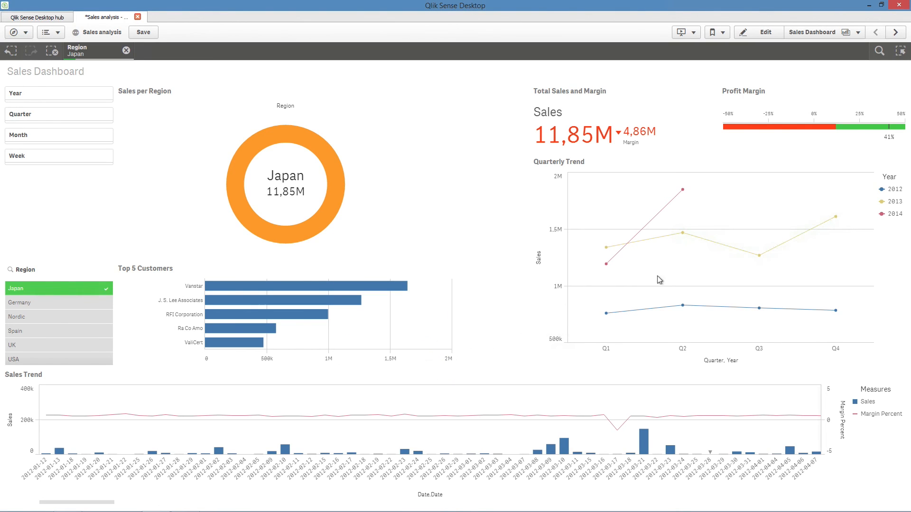
Take a snapshot of the Quarterly Trend chart and save it with the annotation "Japan".
{"action": "mouse_move", "coordinate": [690, 265]}
{"action": "left_click", "coordinate": [851, 153]}
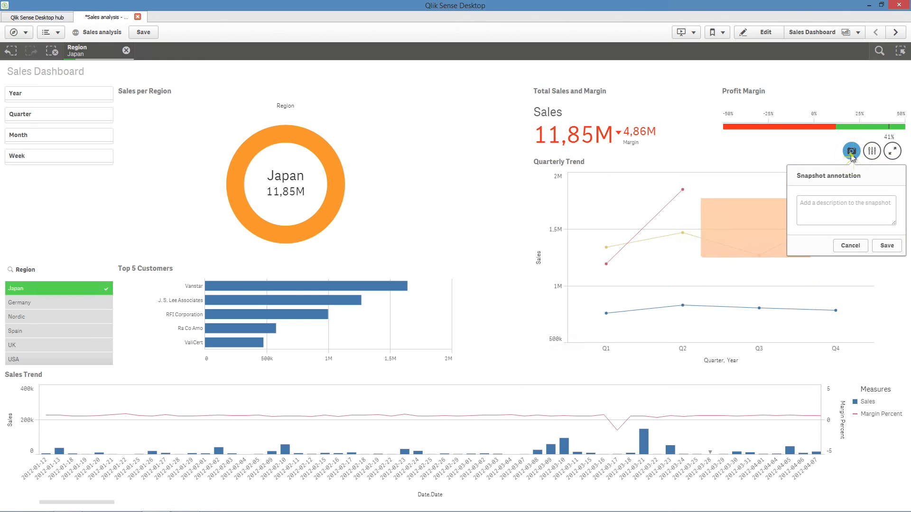
{"action": "type", "text": "Japan"}
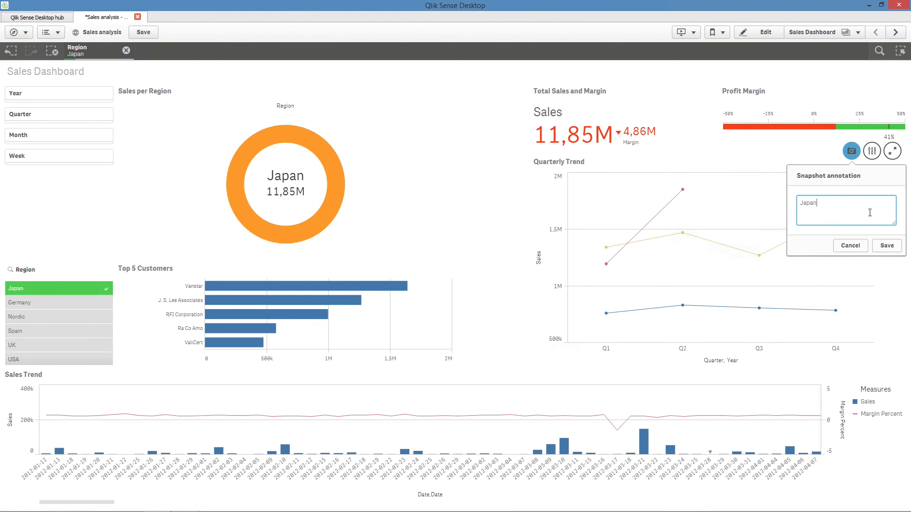
{"action": "left_click", "coordinate": [891, 250]}
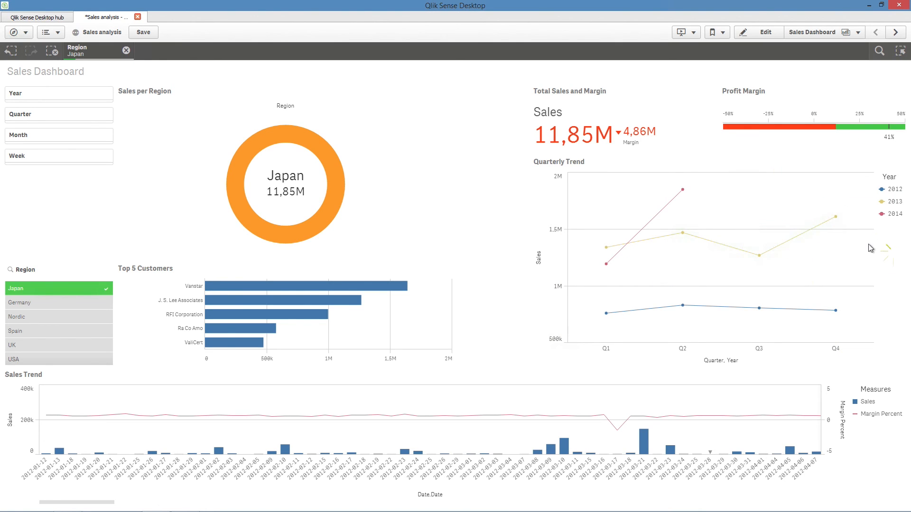
Create a new story in the Sales analysis app and open it for editing.
{"action": "left_click", "coordinate": [685, 37]}
{"action": "left_click", "coordinate": [295, 126]}
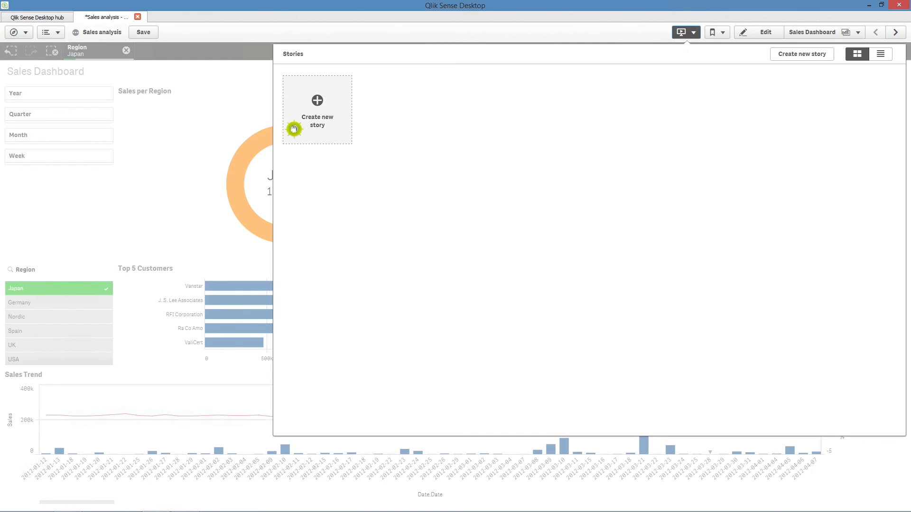
{"action": "left_click", "coordinate": [332, 112]}
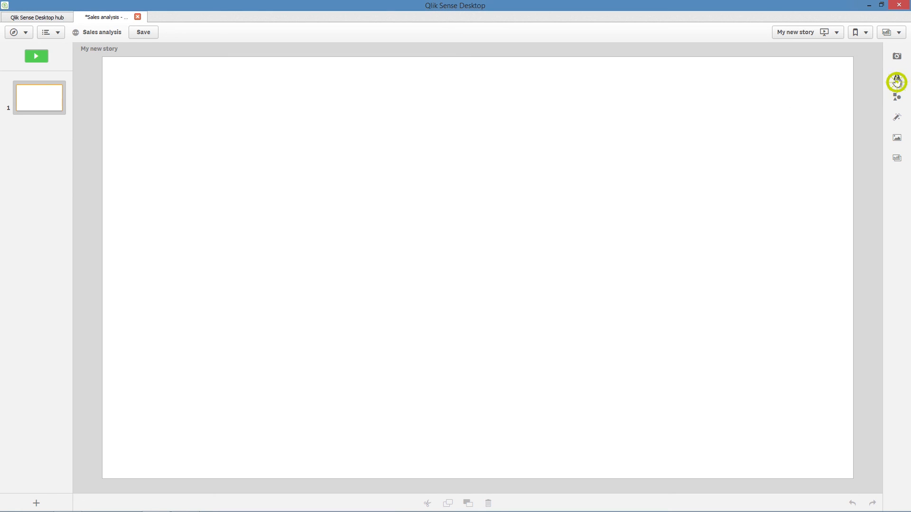
Add a title text object near the slide's upper-left corner reading "Three largest regions".
{"action": "left_click", "coordinate": [897, 81]}
{"action": "left_click", "coordinate": [847, 74]}
{"action": "left_click_drag", "start_coordinate": [847, 73], "coordinate": [315, 97]}
{"action": "double_click", "coordinate": [315, 98]}
{"action": "type", "text": "Three largest regions"}
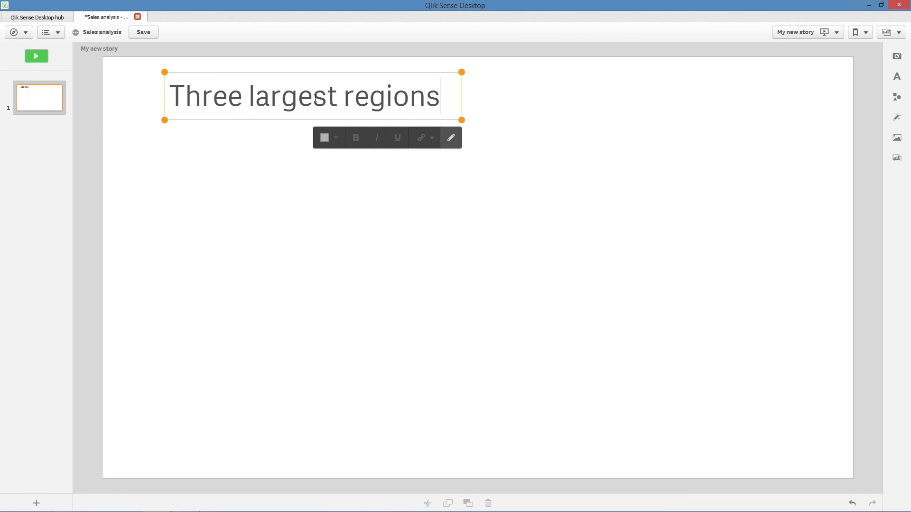
{"action": "left_click", "coordinate": [359, 188]}
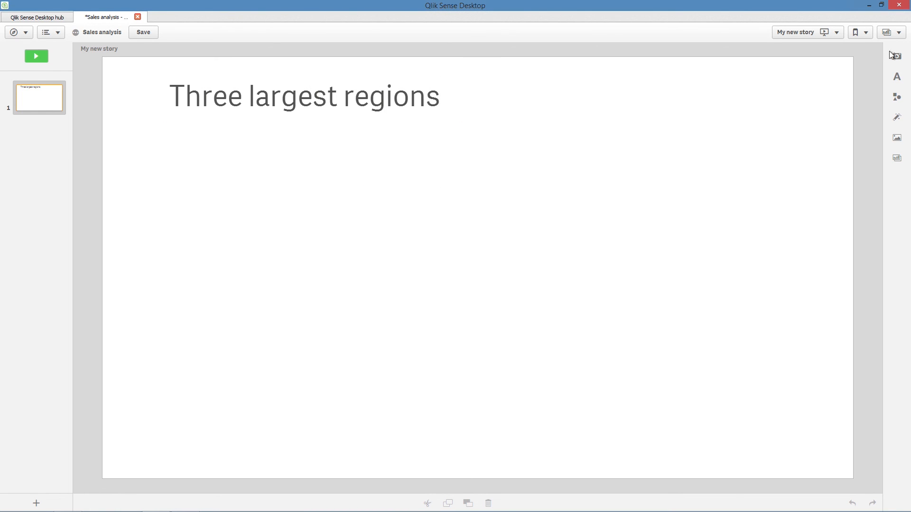